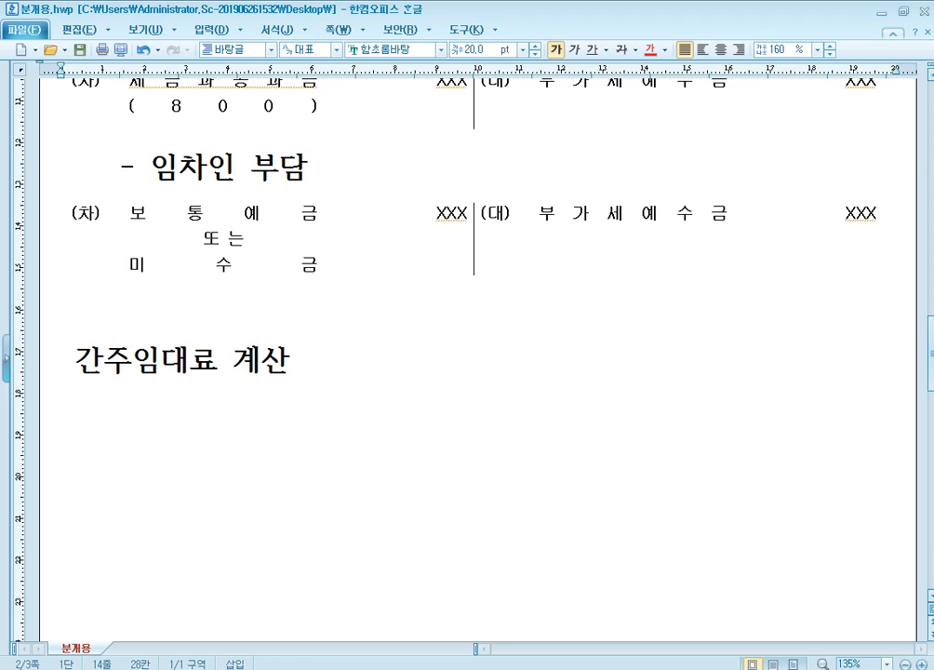
Complete the heading as "간주임대료 계산 산식" and write "보증금 X 보증금보유일수/365(6)" on a new line below it.
{"action": "key", "text": "Return"}
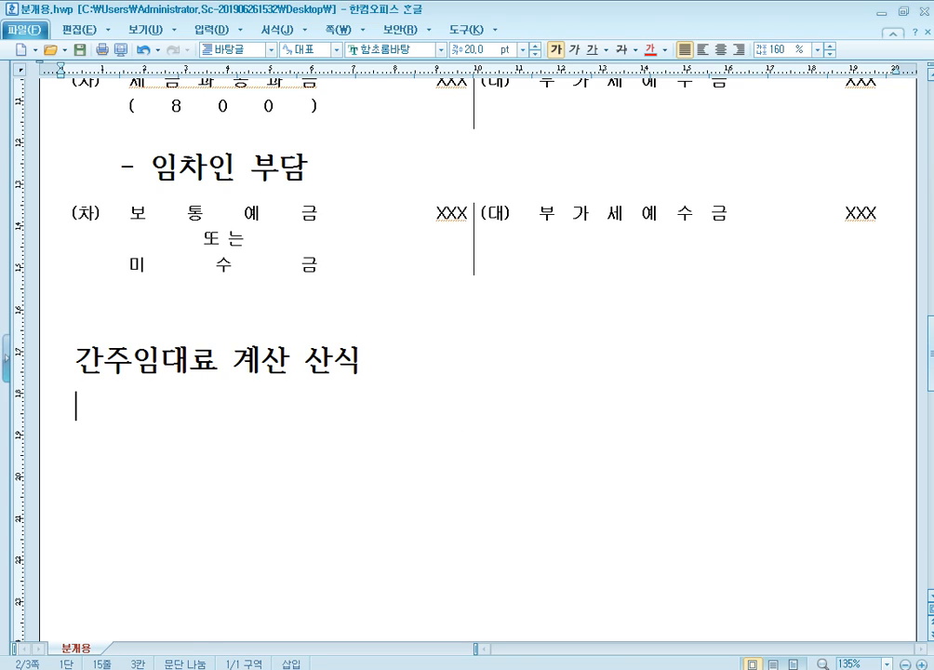
{"action": "type", "text": "보증금"}
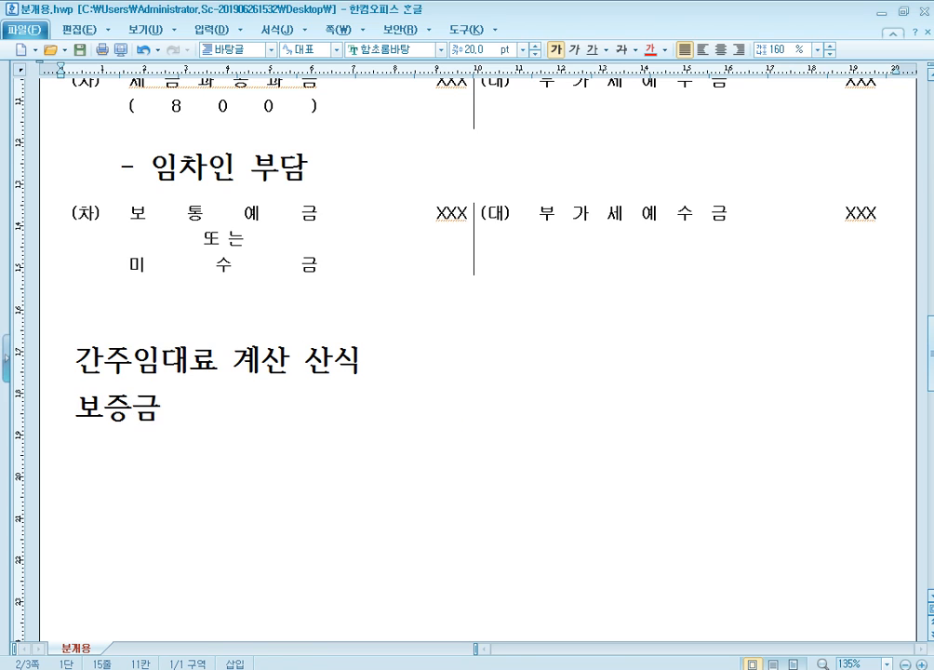
{"action": "type", "text": " ㅌ"}
{"action": "key", "text": "BackSpace"}
{"action": "key", "text": "Hangul"}
{"action": "type", "text": "X"}
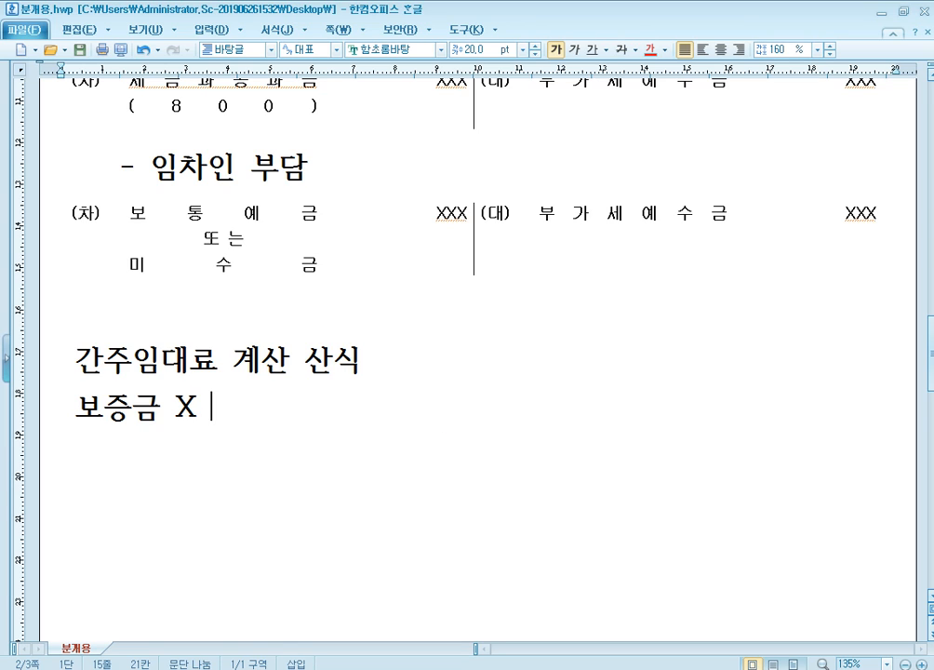
{"action": "type", "text": " 보증금보유임"}
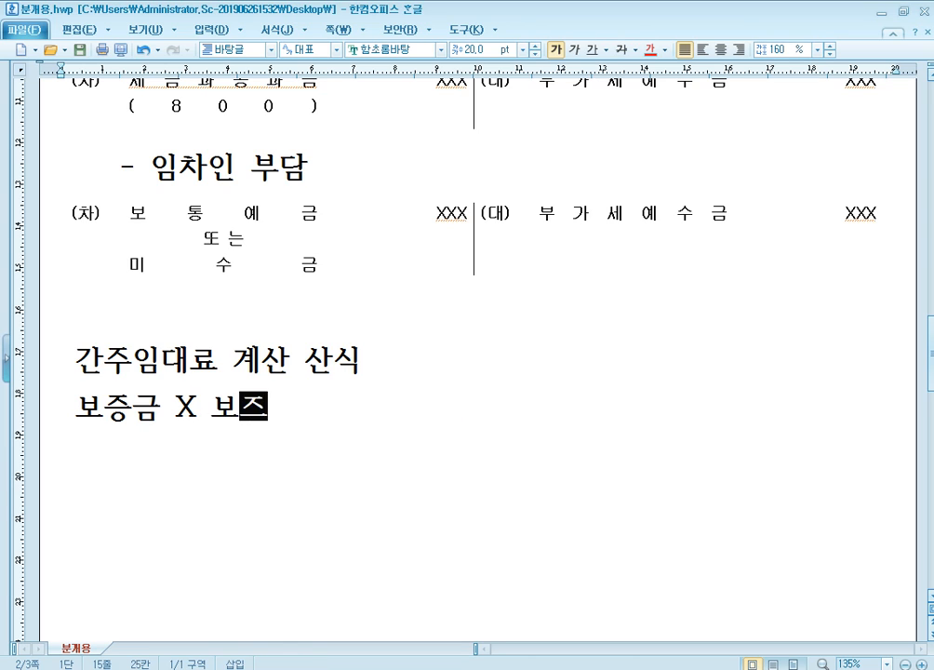
{"action": "key", "text": "BackSpace"}
{"action": "type", "text": "ㄹ수"}
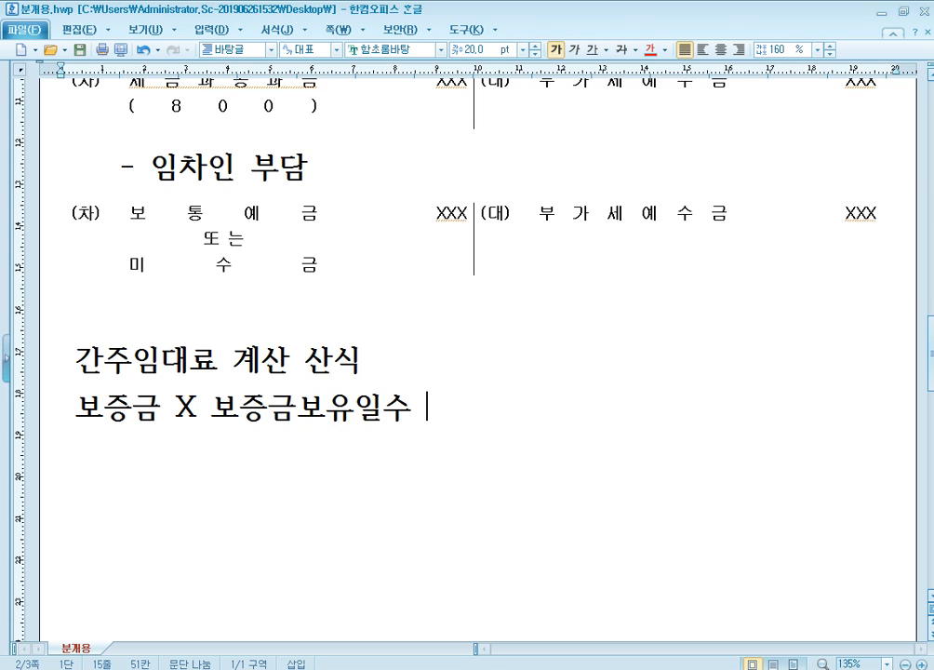
{"action": "type", "text": "/365(6)"}
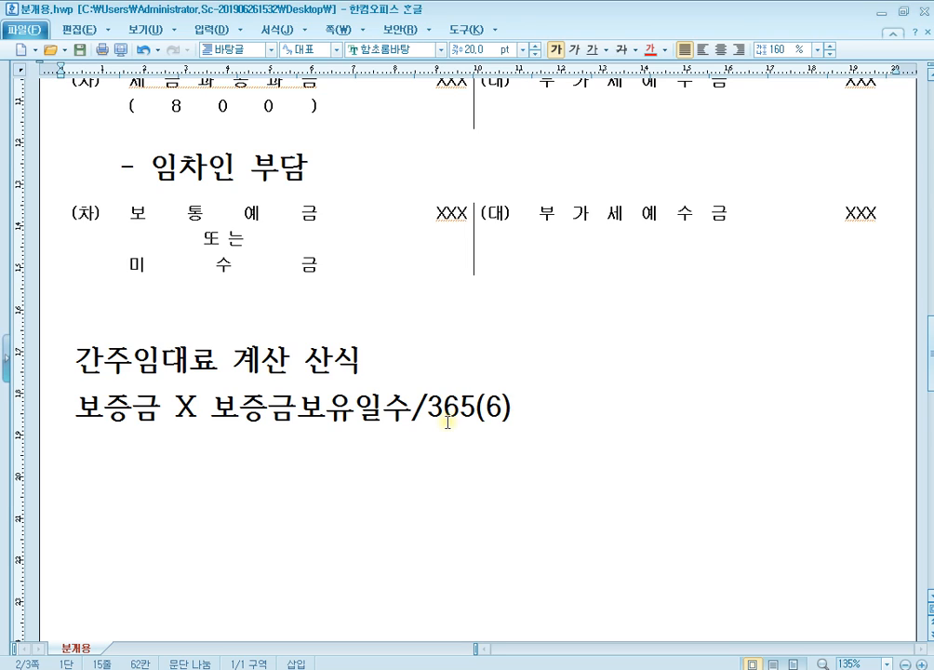
Finish the formula line by adding "= 간주임대료" after "365(6)".
{"action": "type", "text": " = "}
{"action": "type", "text": "rks"}
{"action": "key", "text": "BackSpace"}
{"action": "key", "text": "BackSpace"}
{"action": "type", "text": "간주임대료"}
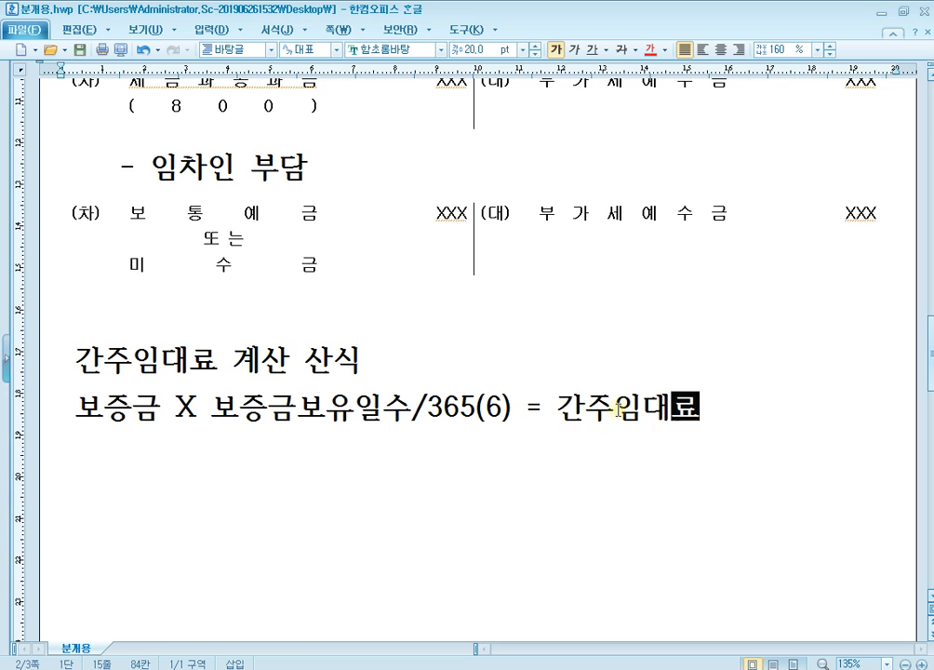
Review the notes on 간주임대료 and its formula, and switch to 알PDF to read exercise [2] on page 359.
{"action": "left_click", "coordinate": [616, 410]}
{"action": "scroll", "coordinate": [628, 410], "scroll_direction": "up", "scroll_amount": 5}
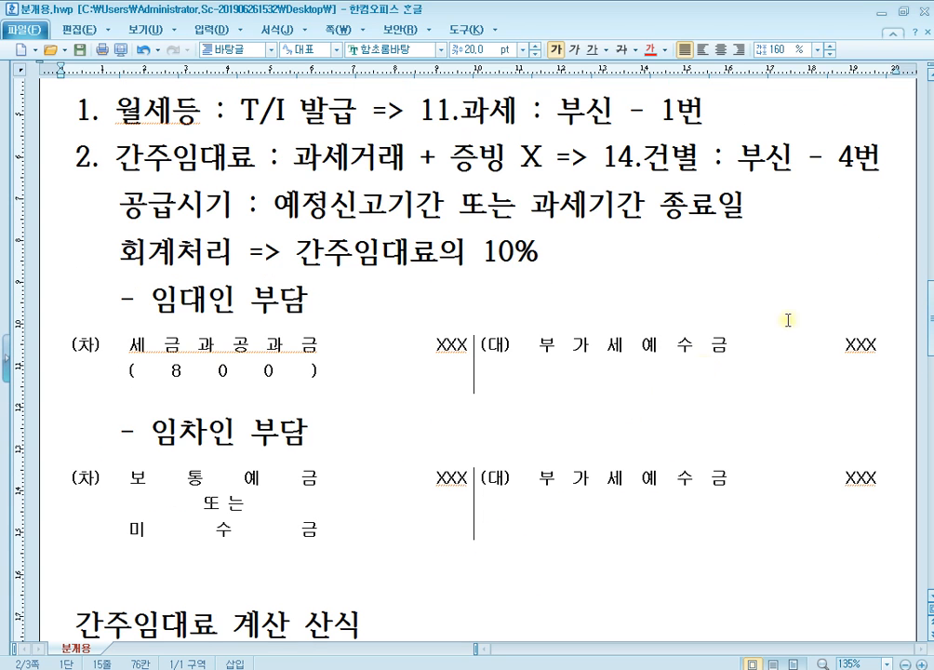
{"action": "scroll", "coordinate": [820, 329], "scroll_direction": "down", "scroll_amount": 4}
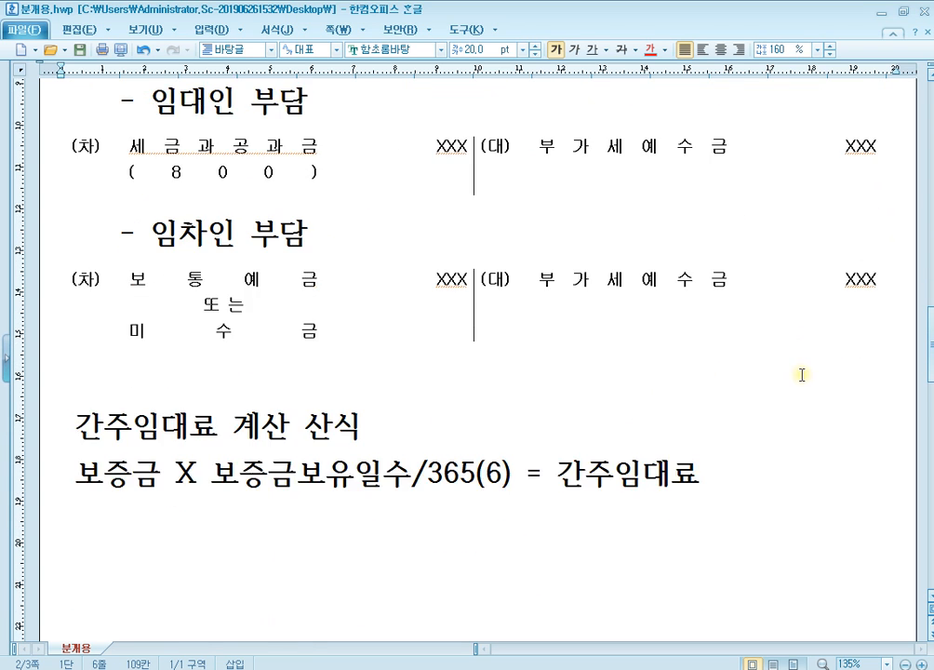
{"action": "scroll", "coordinate": [800, 373], "scroll_direction": "down", "scroll_amount": 4}
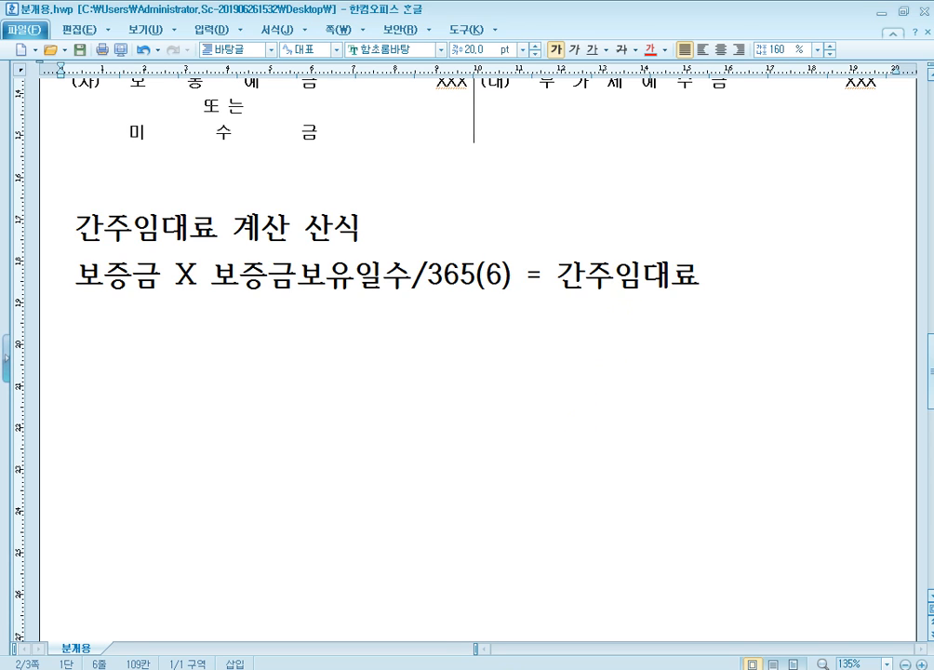
{"action": "mouse_move", "coordinate": [388, 668]}
{"action": "left_click", "coordinate": [388, 581]}
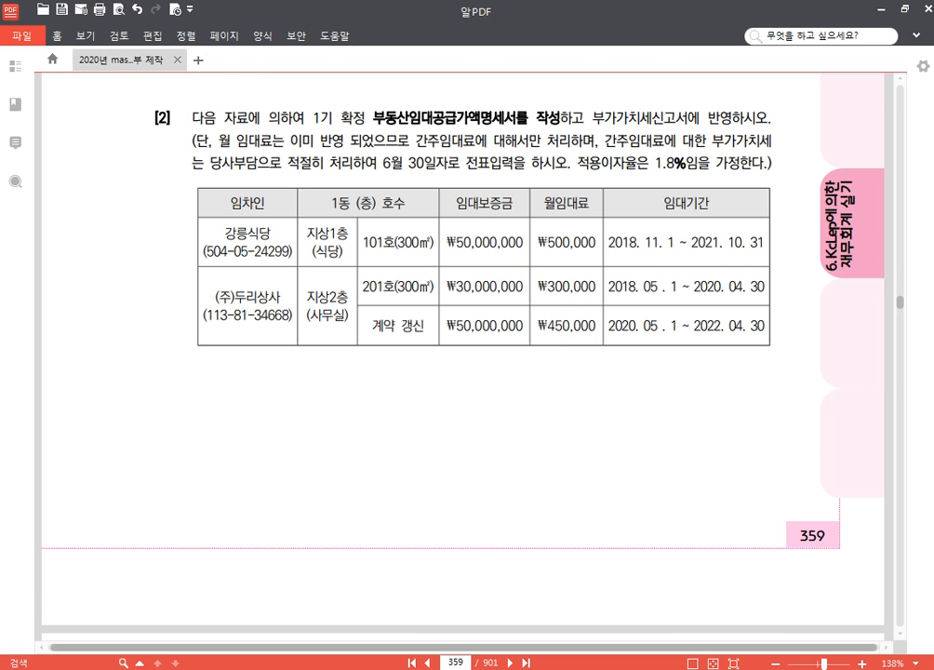
Switch to KcLep and close the 신용카드매출전표등발행금액집계표 form, saving its modified data.
{"action": "left_click", "coordinate": [493, 668]}
{"action": "left_click", "coordinate": [879, 13]}
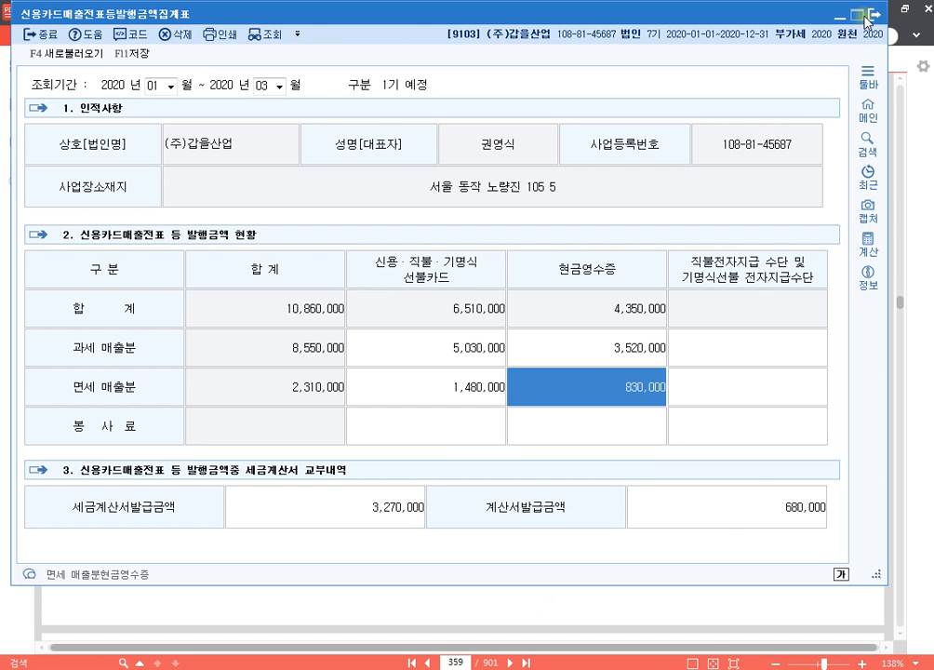
{"action": "left_click", "coordinate": [870, 16]}
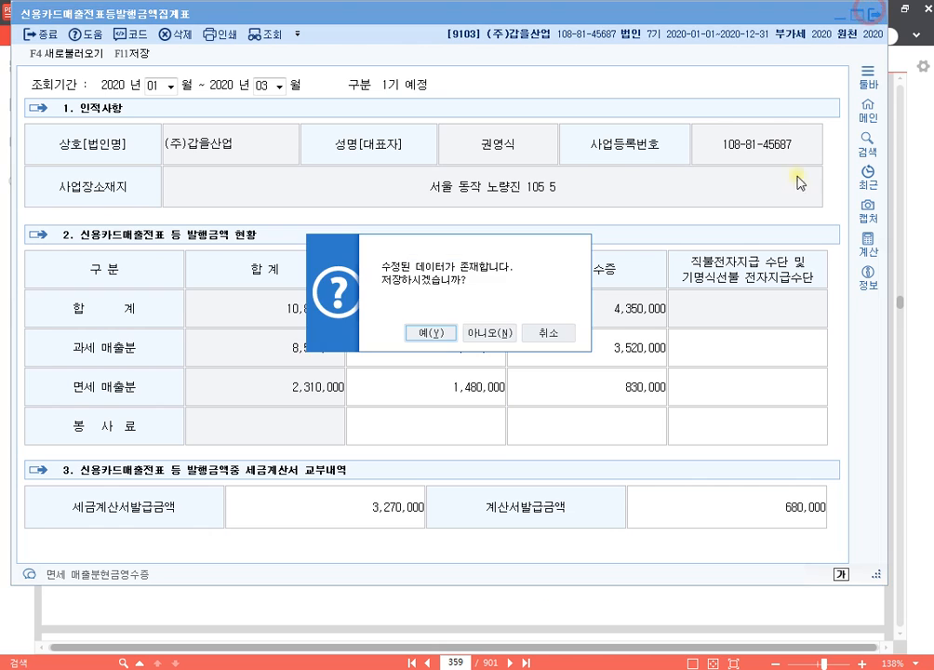
{"action": "left_click", "coordinate": [434, 333]}
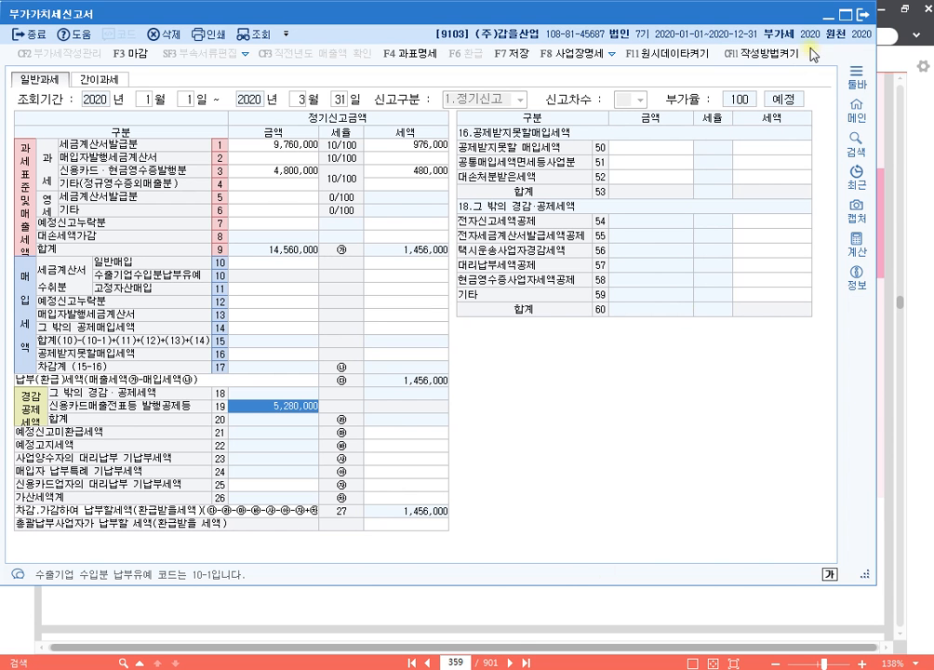
Close the 부가가치세신고서 and open the 부동산임대공급가액명세서 form.
{"action": "left_click", "coordinate": [863, 11]}
{"action": "left_click", "coordinate": [496, 320]}
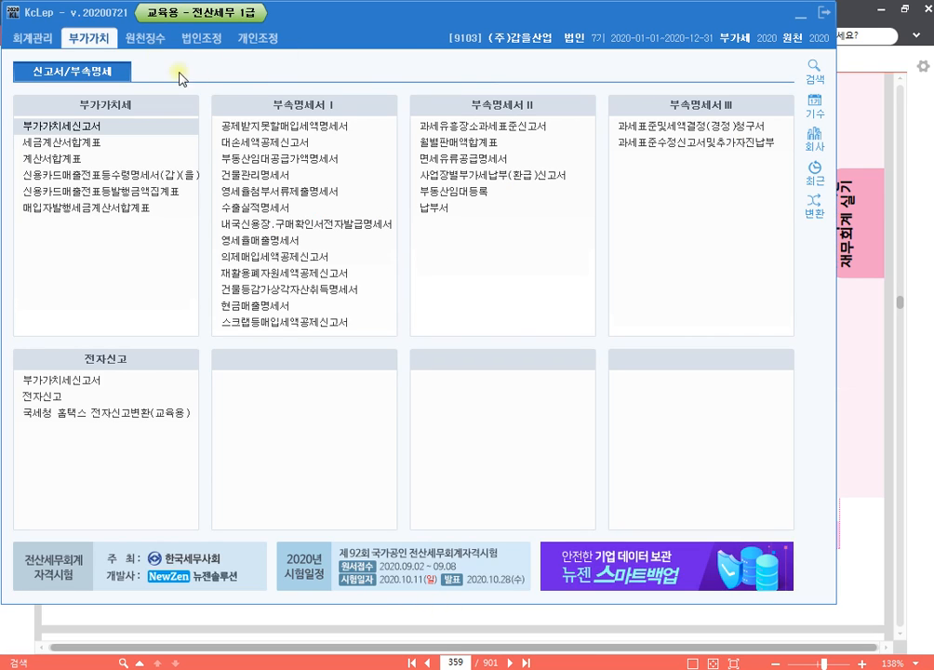
{"action": "left_click", "coordinate": [286, 165]}
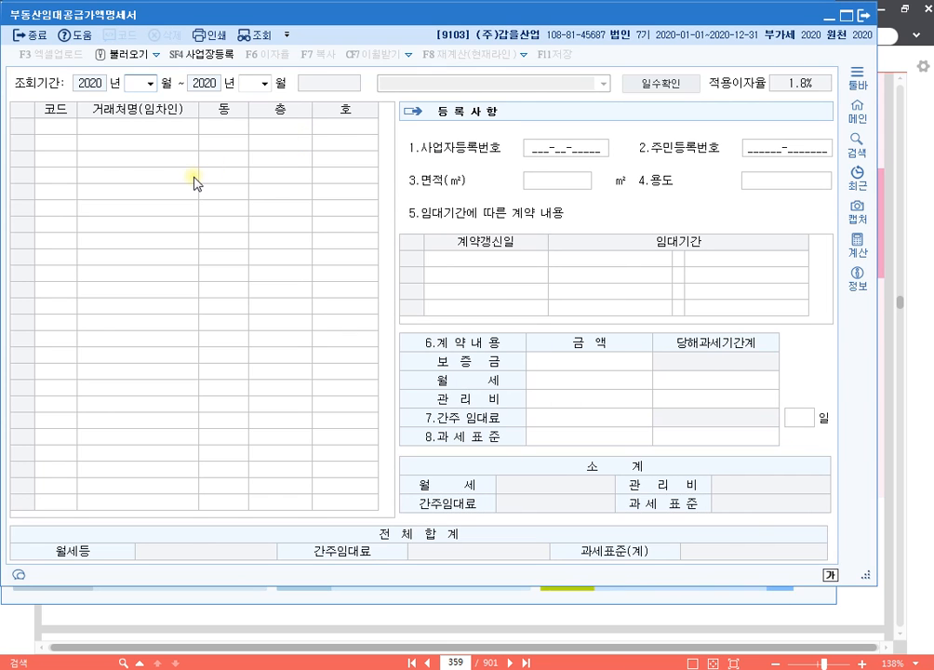
Set the query period of the rental supply statement to April through June 2020.
{"action": "type", "text": "4"}
{"action": "key", "text": "Return"}
{"action": "type", "text": "6"}
{"action": "key", "text": "Return"}
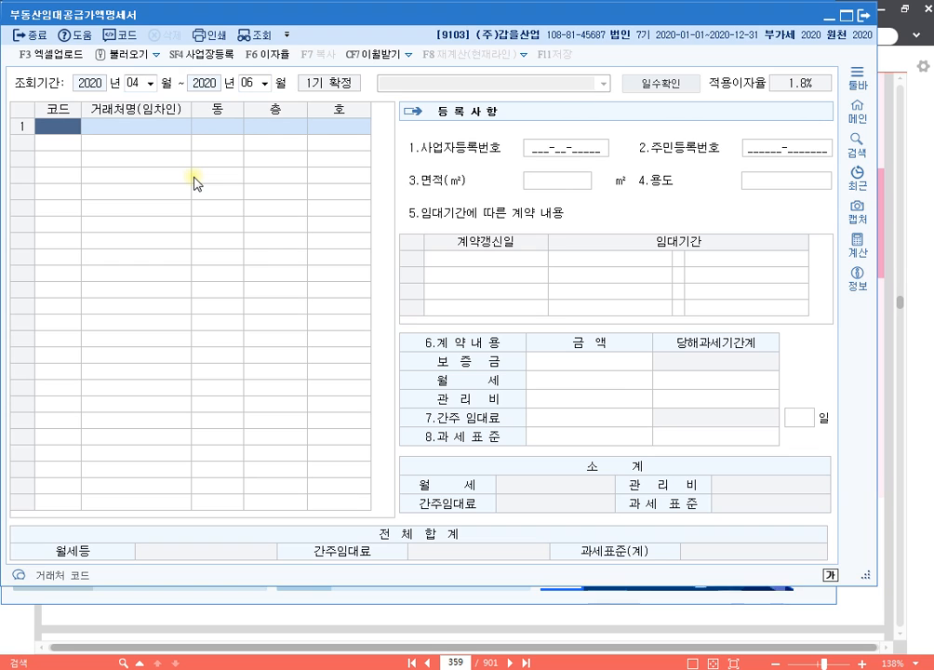
Add 강릉식당 as the first tenant, with building (동) 1, floor (층) 1 and unit (호) 101.
{"action": "key", "text": "F2"}
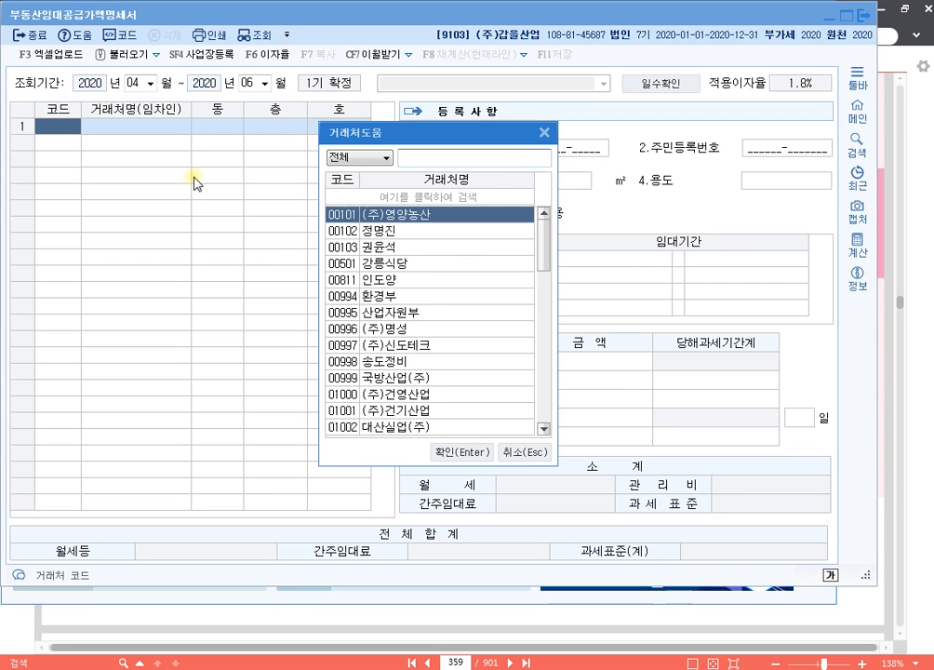
{"action": "type", "text": "강"}
{"action": "key", "text": "Return"}
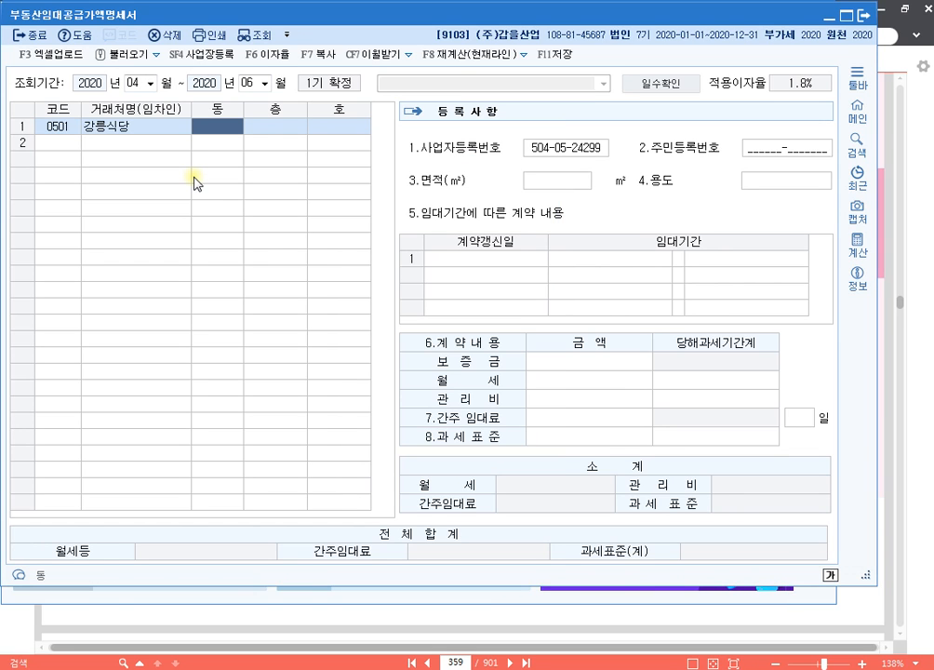
{"action": "type", "text": "1"}
{"action": "key", "text": "Return"}
{"action": "type", "text": "1"}
{"action": "key", "text": "Return"}
{"action": "type", "text": "101"}
{"action": "key", "text": "Return"}
{"action": "key", "text": "Return"}
{"action": "key", "text": "Return"}
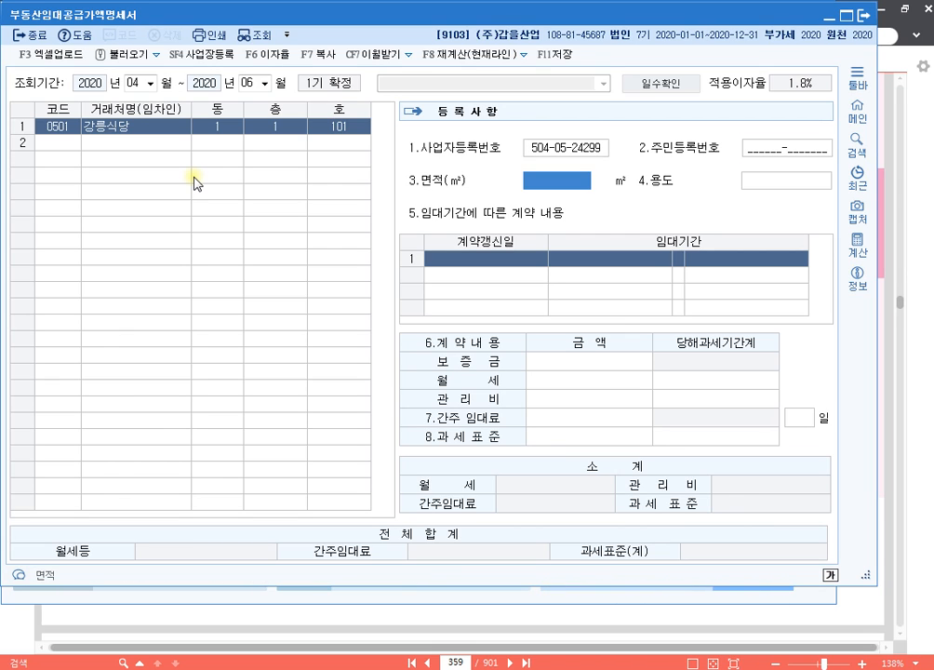
Enter an area of 300 m² and the use "식당" for the 강릉식당 unit.
{"action": "type", "text": "300"}
{"action": "key", "text": "Return"}
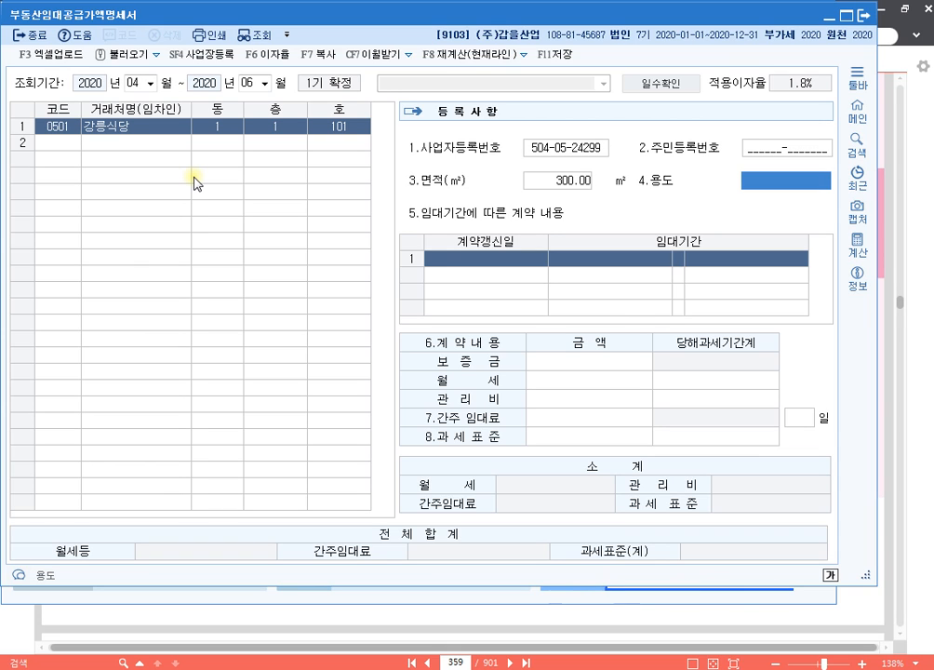
{"action": "type", "text": "ㅅ"}
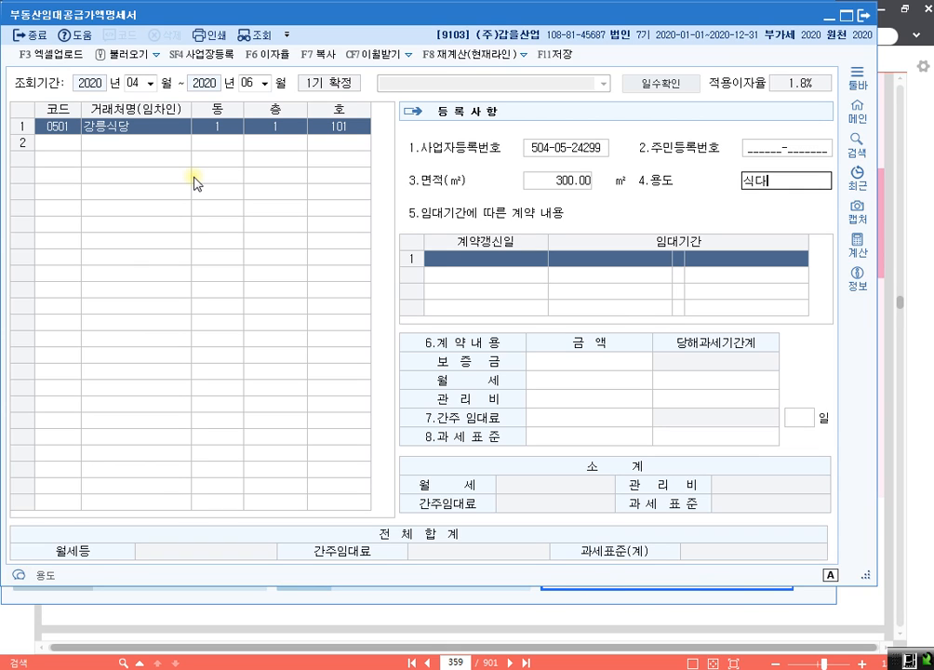
{"action": "key", "text": "Return"}
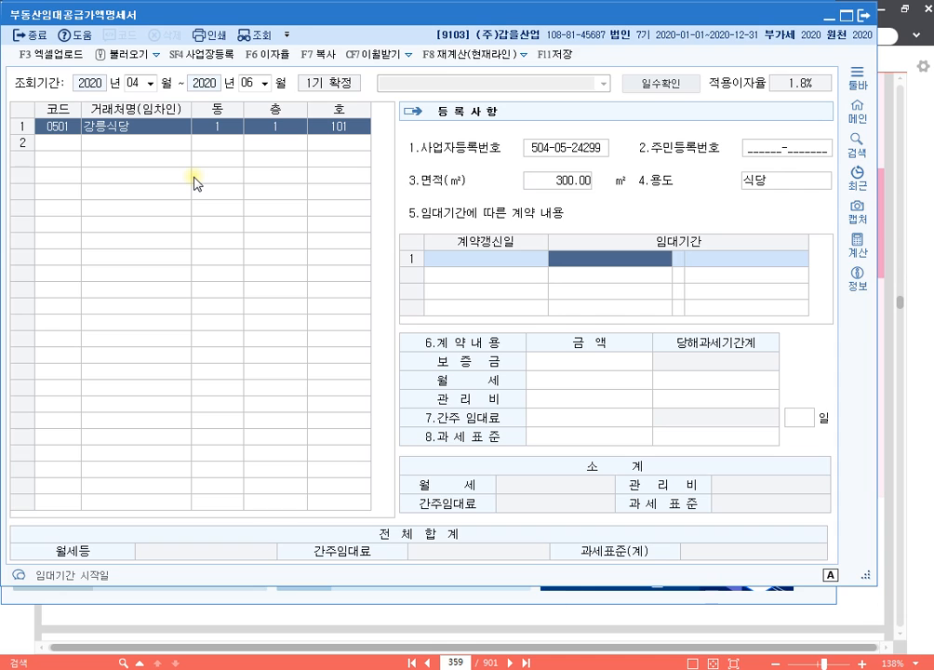
Set the 강릉식당 lease period to 2018-11-01 through 2021-10-31.
{"action": "type", "text": "20181101"}
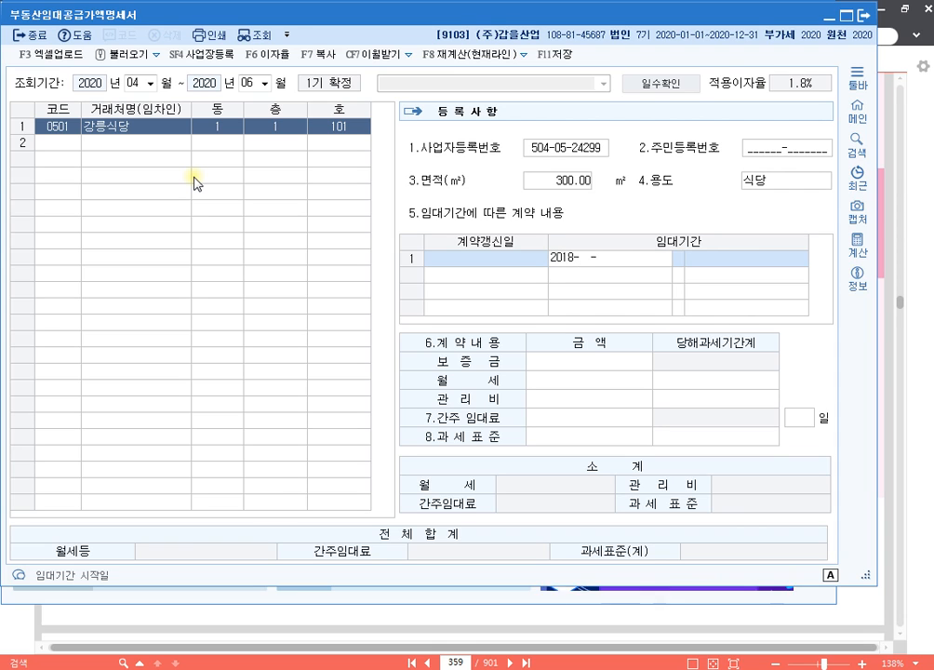
{"action": "key", "text": "Return"}
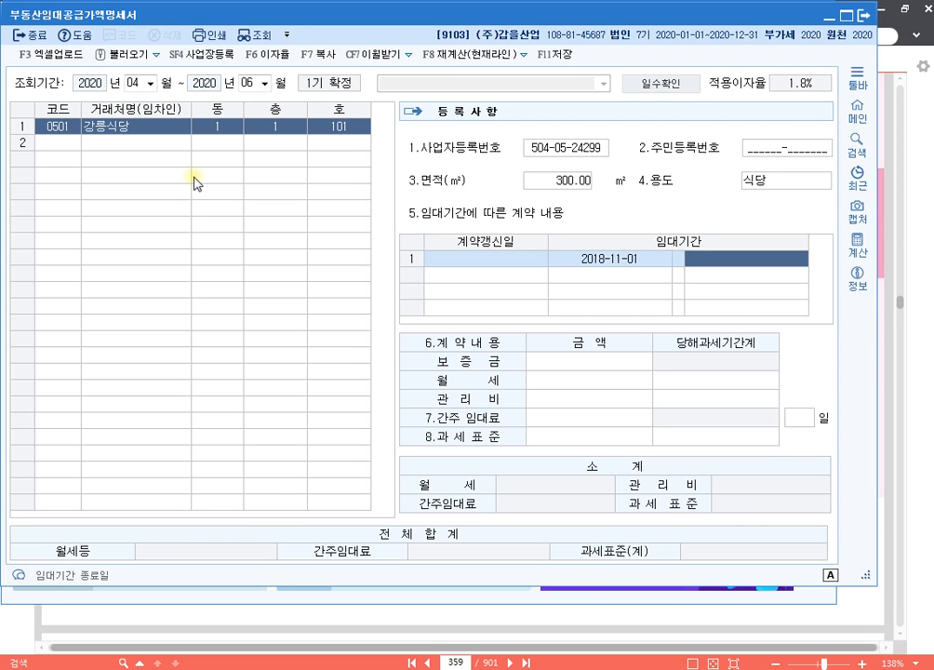
{"action": "type", "text": "2021-10-3"}
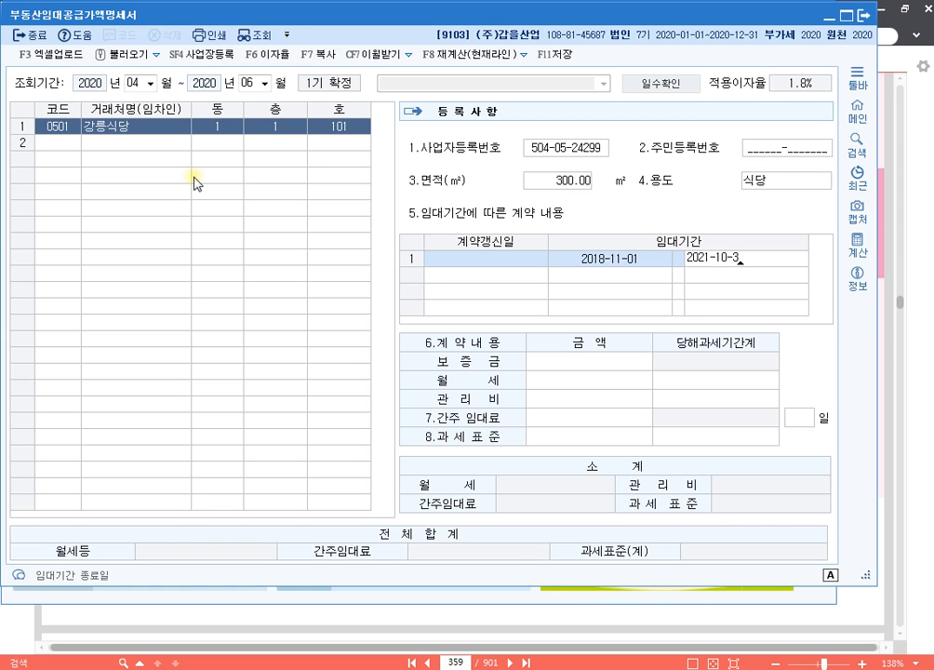
{"action": "type", "text": "1"}
{"action": "key", "text": "Return"}
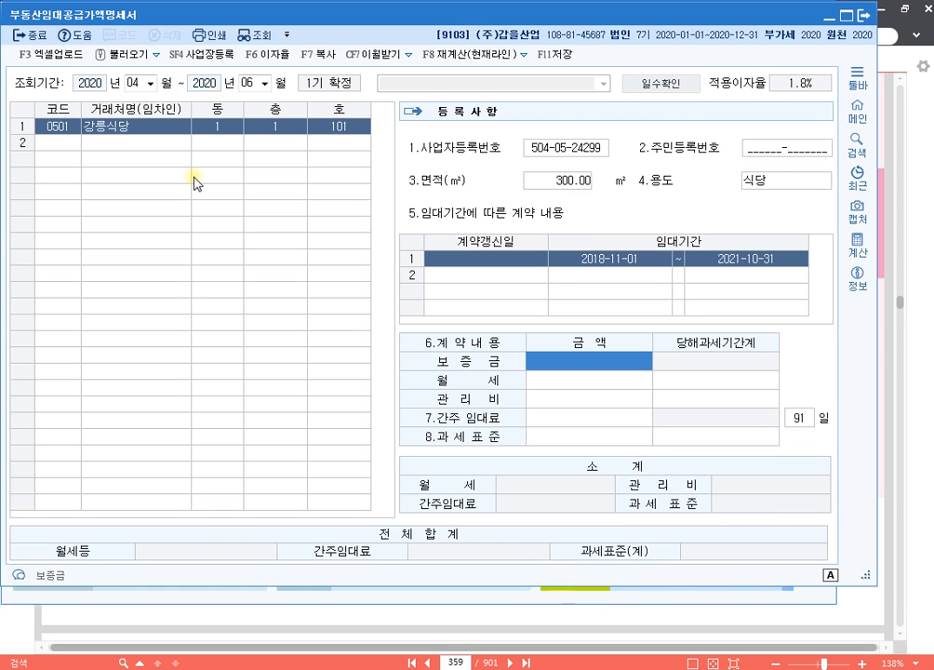
Enter a deposit (보증금) of 50,000,000 and a monthly rent (월세) of 500,000 for 강릉식당, leaving 관리비 blank.
{"action": "type", "text": "50000000"}
{"action": "key", "text": "Return"}
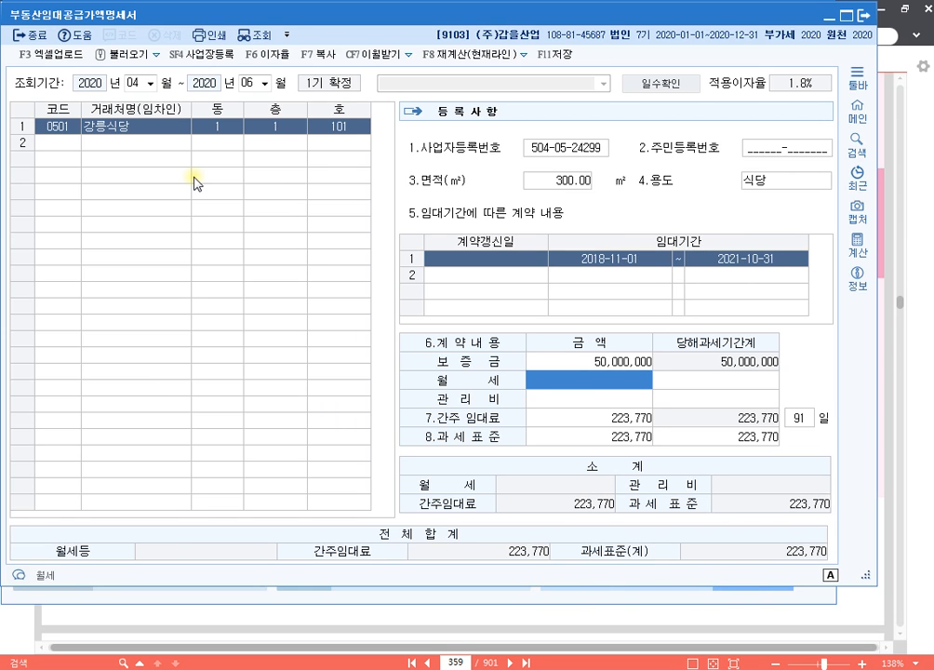
{"action": "type", "text": "500000"}
{"action": "key", "text": "Return"}
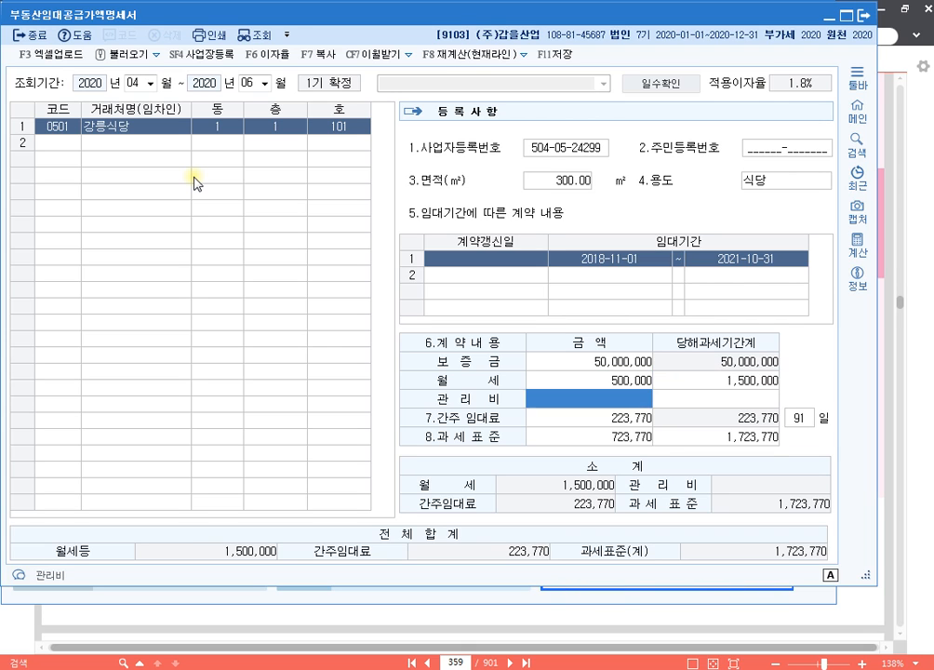
{"action": "key", "text": "Return"}
{"action": "key", "text": "Return"}
{"action": "key", "text": "Return"}
{"action": "key", "text": "Return"}
{"action": "key", "text": "Return"}
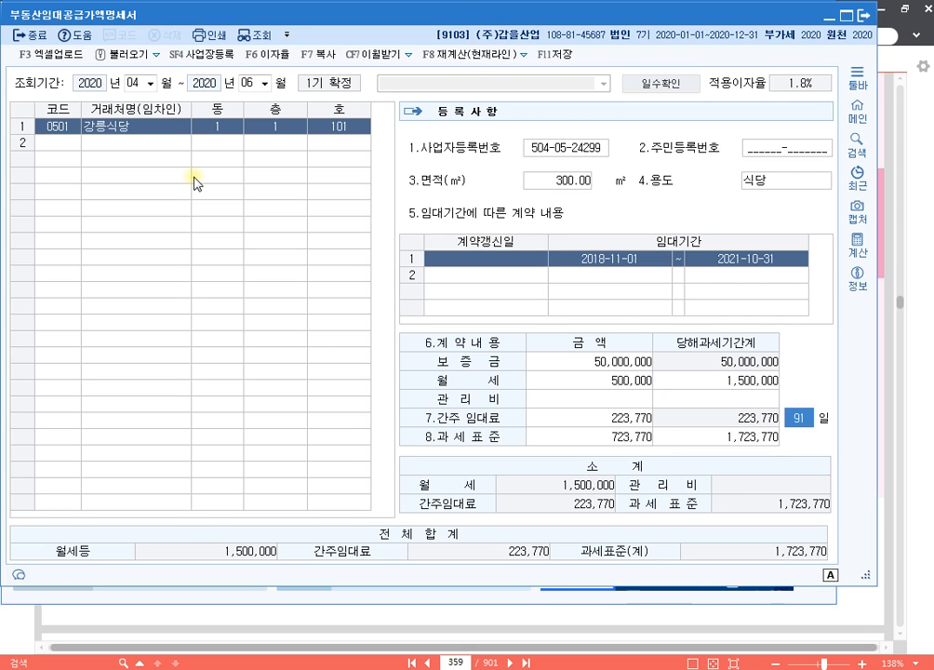
{"action": "key", "text": "Return"}
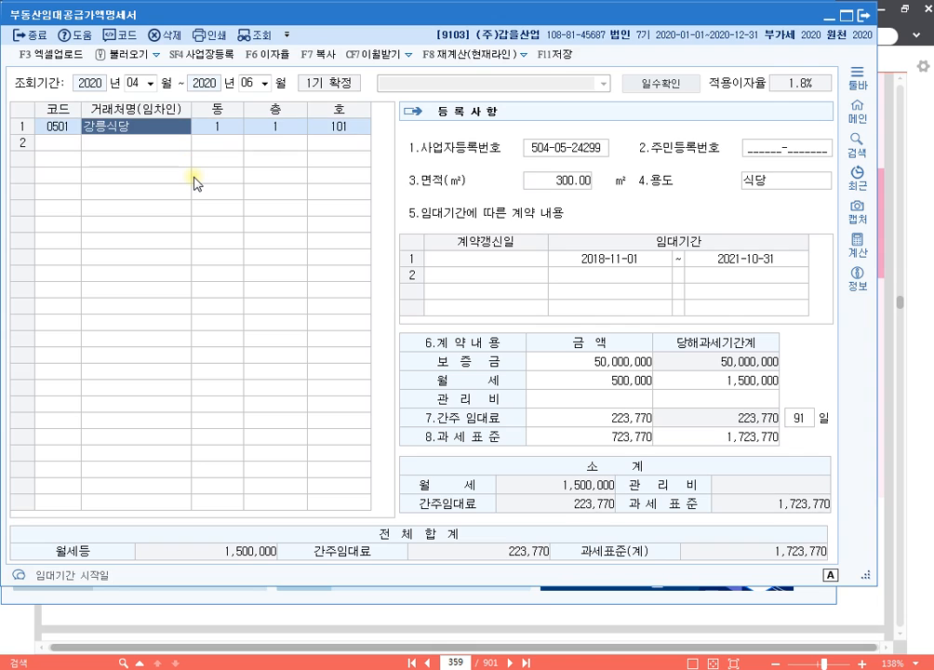
Add (주)두리상사 as the second tenant, with building (동) 1, floor (층) 2 and unit (호) 201.
{"action": "left_click", "coordinate": [102, 143]}
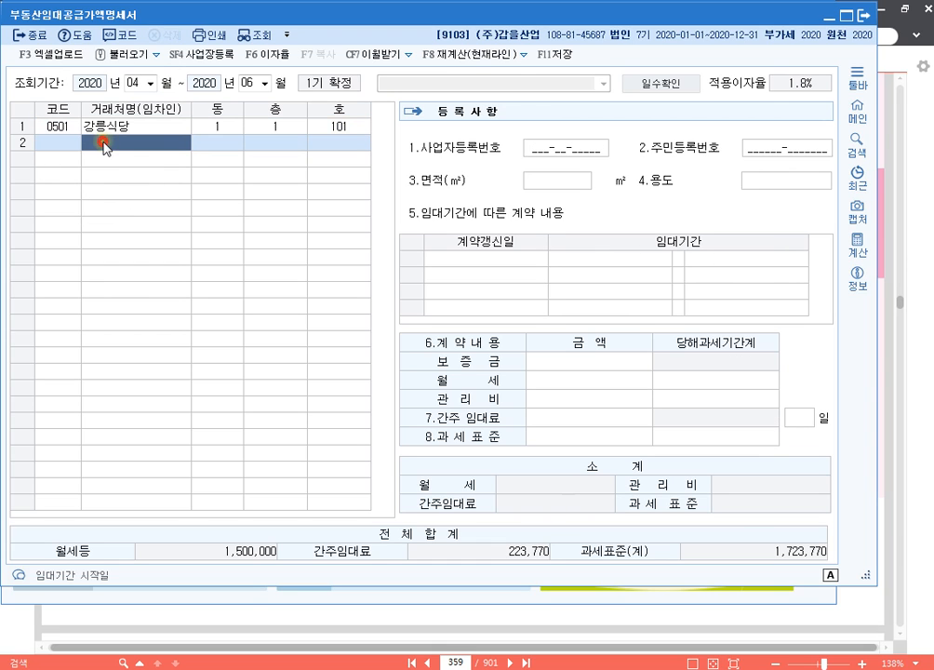
{"action": "key", "text": "F2"}
{"action": "type", "text": "두"}
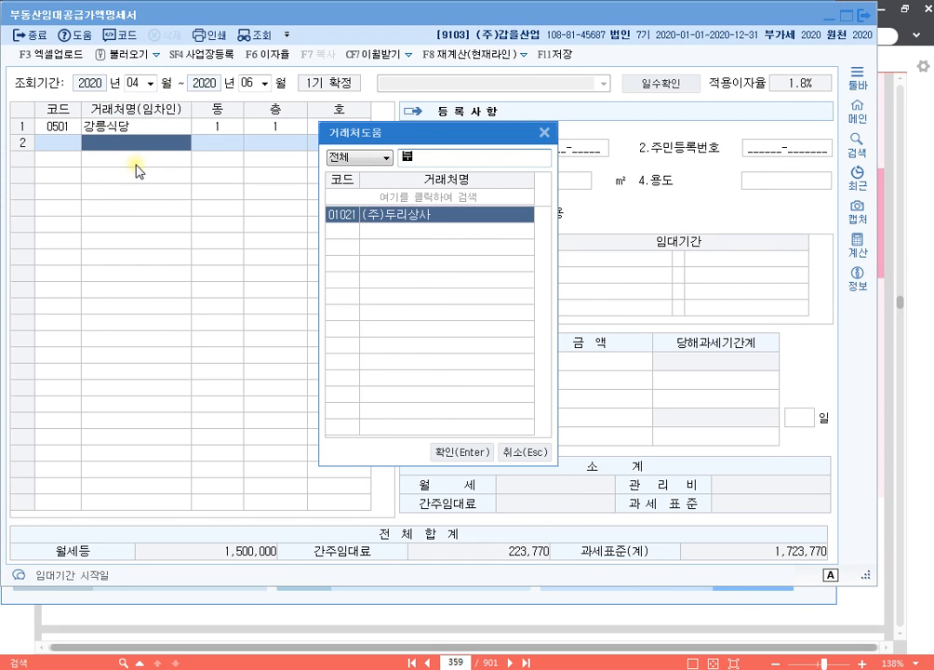
{"action": "key", "text": "Return"}
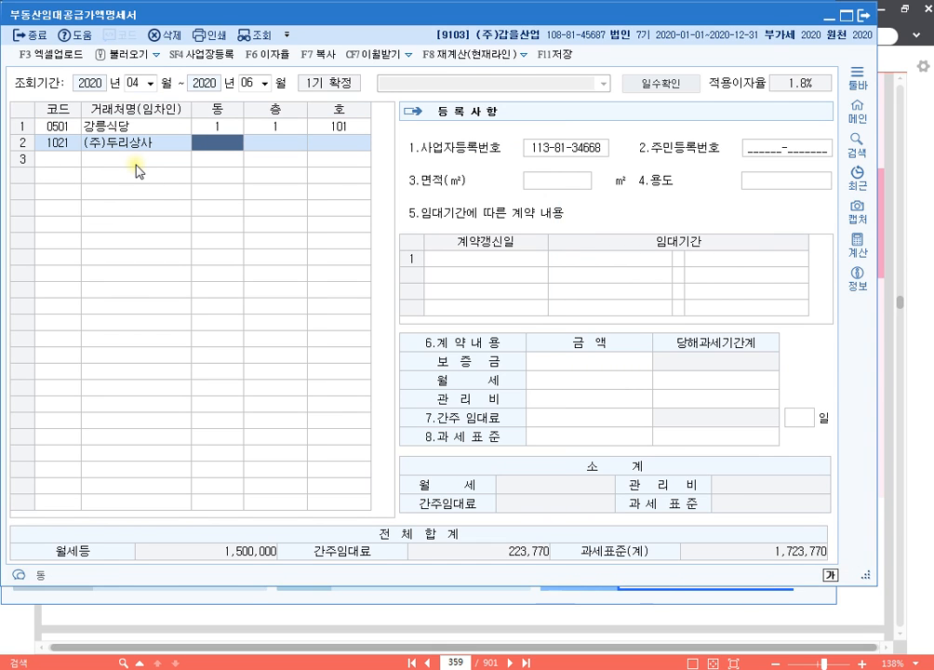
{"action": "type", "text": "1"}
{"action": "key", "text": "Return"}
{"action": "type", "text": "2"}
{"action": "key", "text": "Return"}
{"action": "type", "text": "201"}
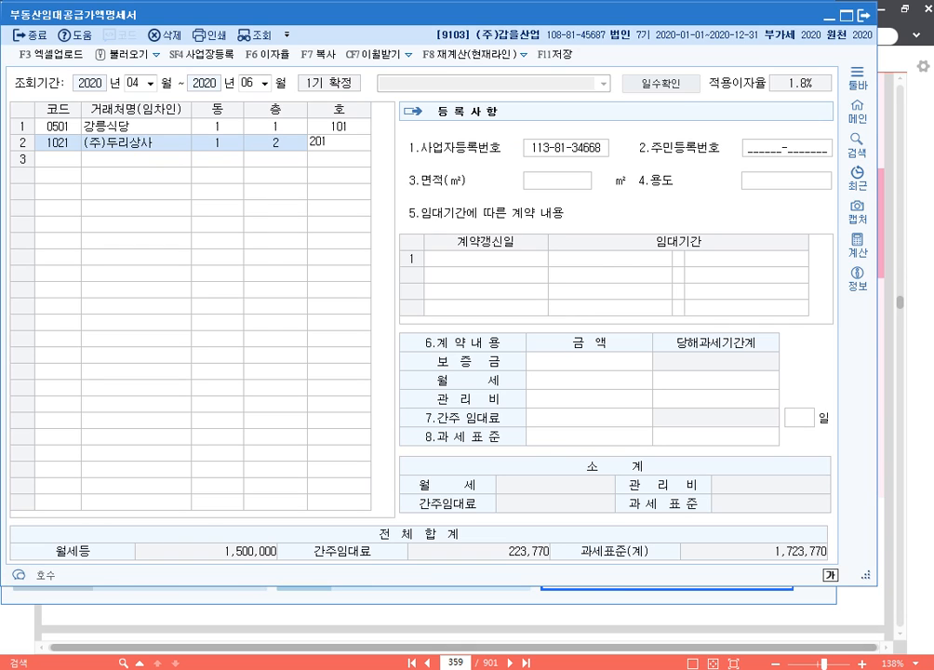
{"action": "key", "text": "Return"}
Enter an area of 300 m² and the use "사무실" for the (주)두리상사 unit.
{"action": "key", "text": "Return"}
{"action": "type", "text": "300"}
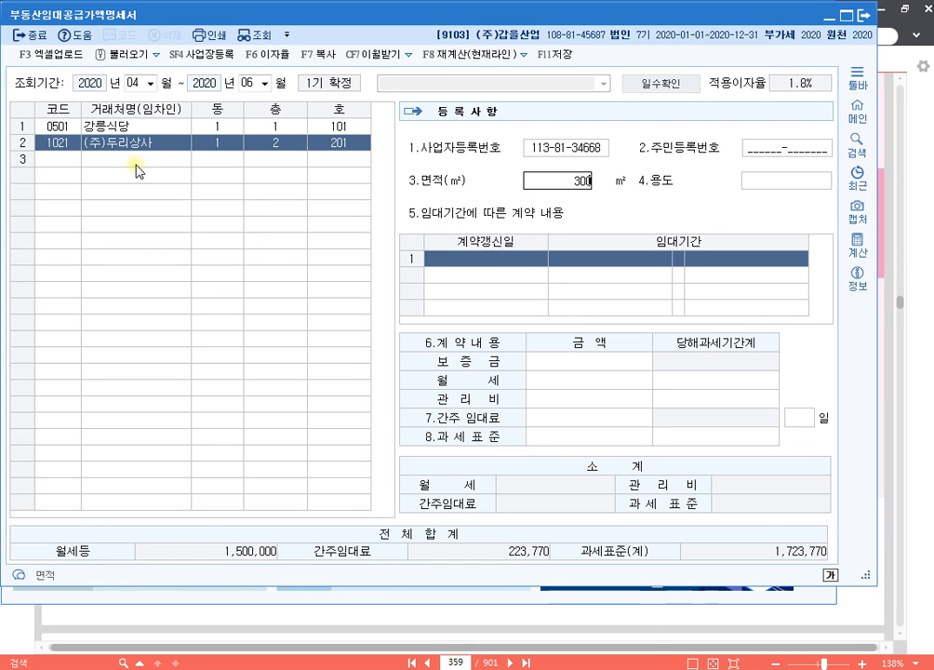
{"action": "key", "text": "Return"}
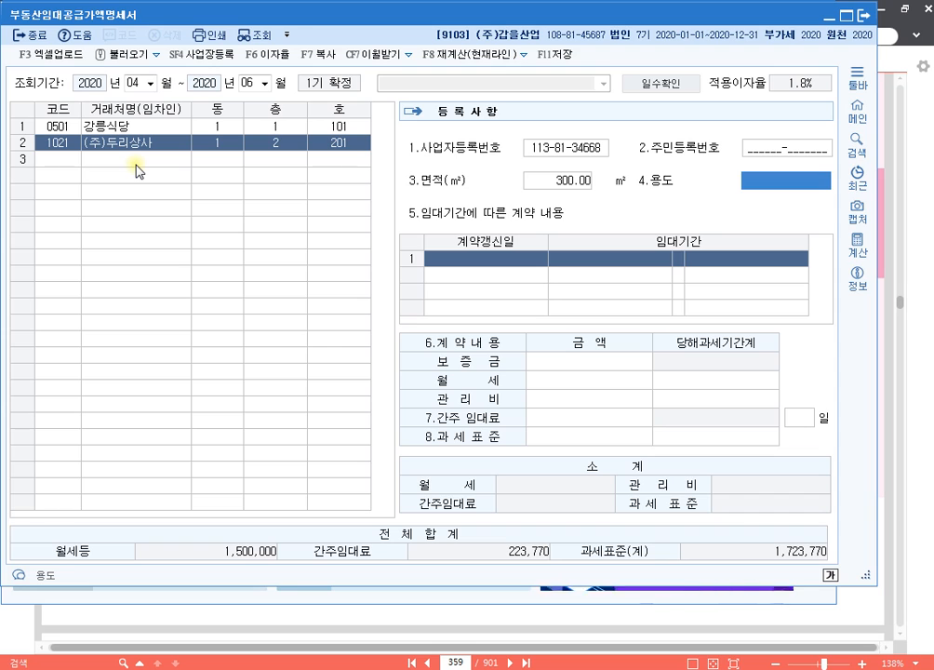
{"action": "type", "text": "ㅅㅏ무실"}
{"action": "key", "text": "Return"}
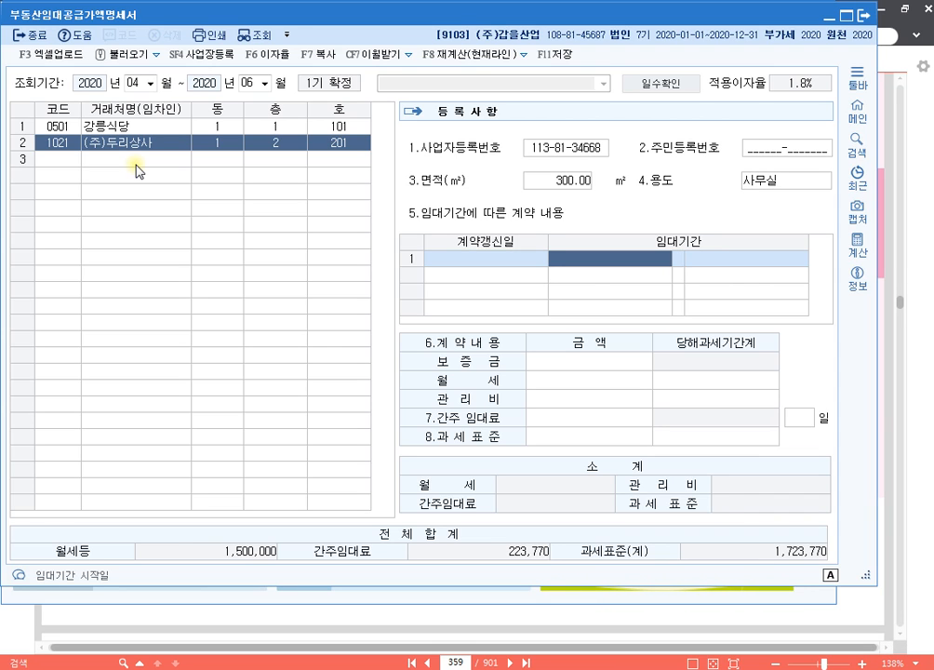
Set (주)두리상사's original lease to 2018-05-01 through 2020-04-30, with a deposit of 30,000,000 and a monthly rent of 300,000.
{"action": "type", "text": "201805012020"}
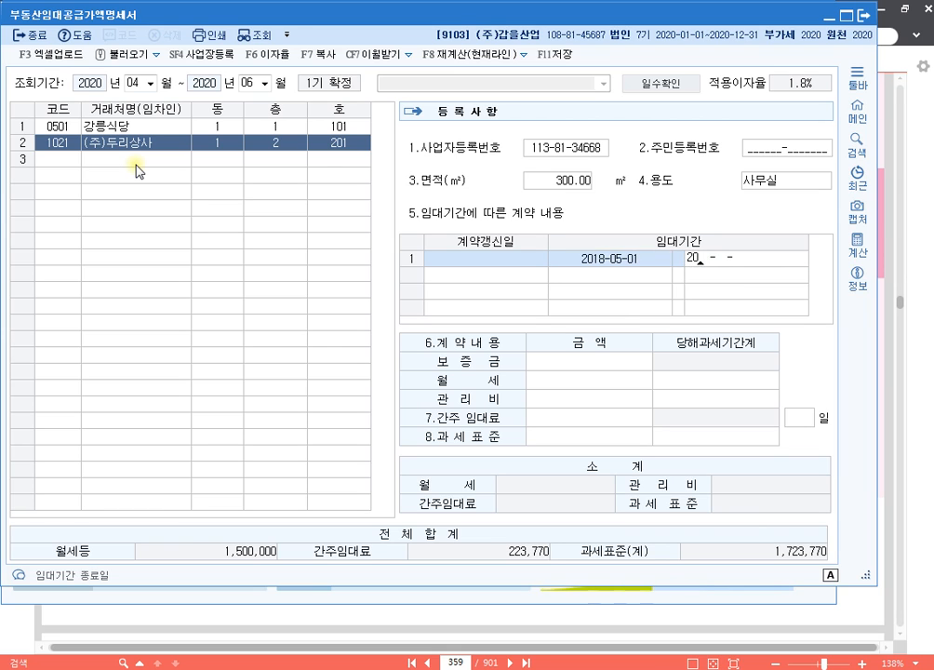
{"action": "type", "text": "0"}
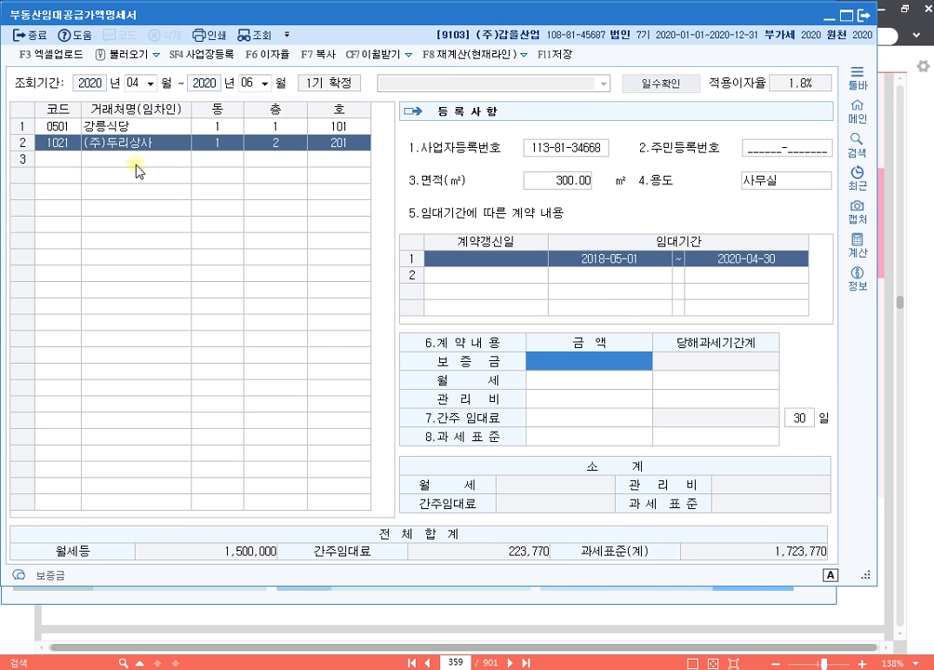
{"action": "type", "text": "43030000000"}
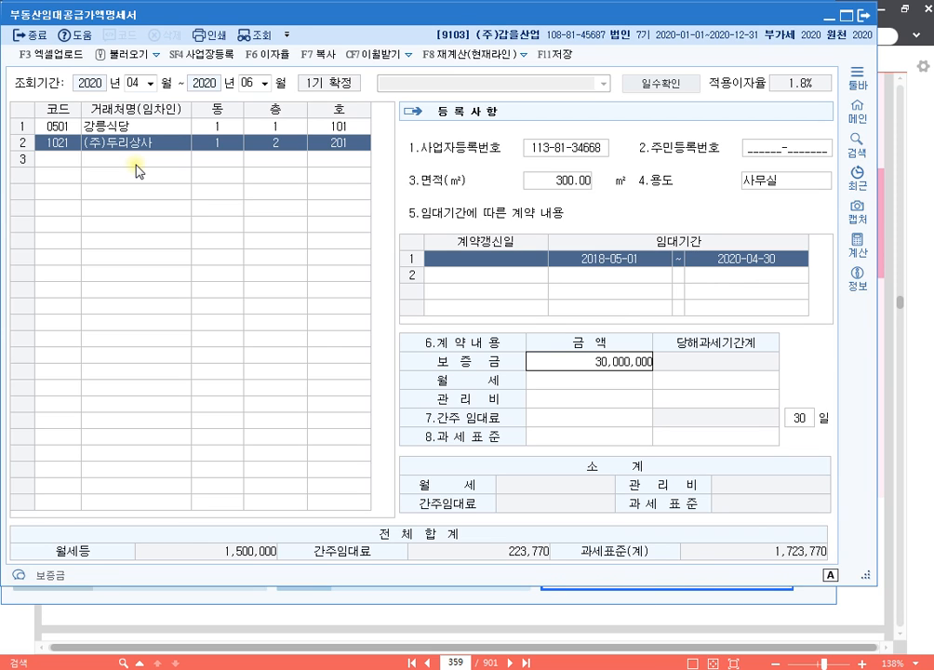
{"action": "key", "text": "Return"}
{"action": "type", "text": "300,000"}
{"action": "key", "text": "Return"}
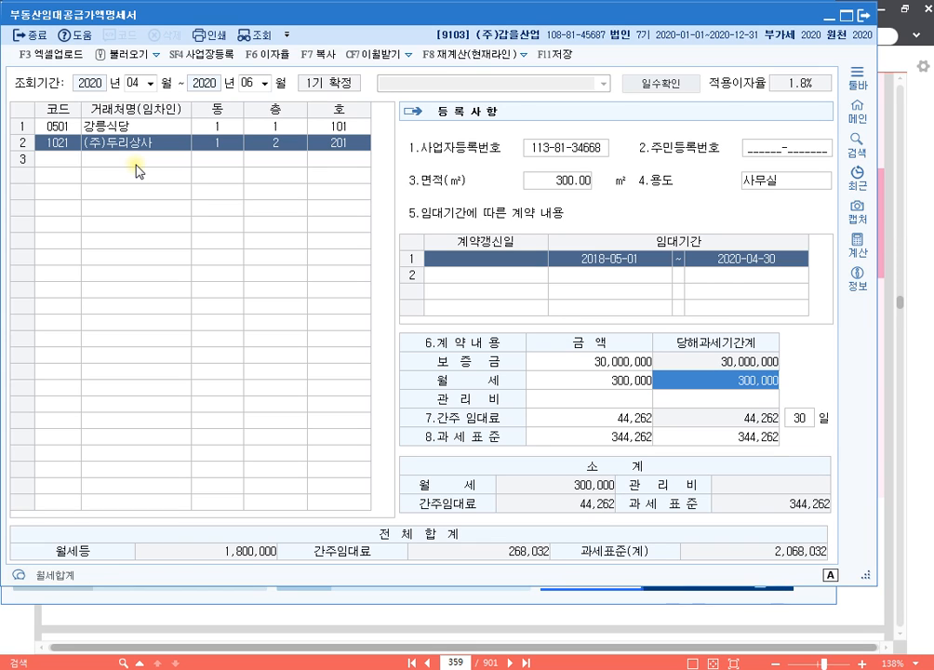
{"action": "key", "text": "Return"}
{"action": "key", "text": "Return"}
{"action": "key", "text": "Return"}
{"action": "key", "text": "Return"}
{"action": "key", "text": "Return"}
{"action": "key", "text": "Return"}
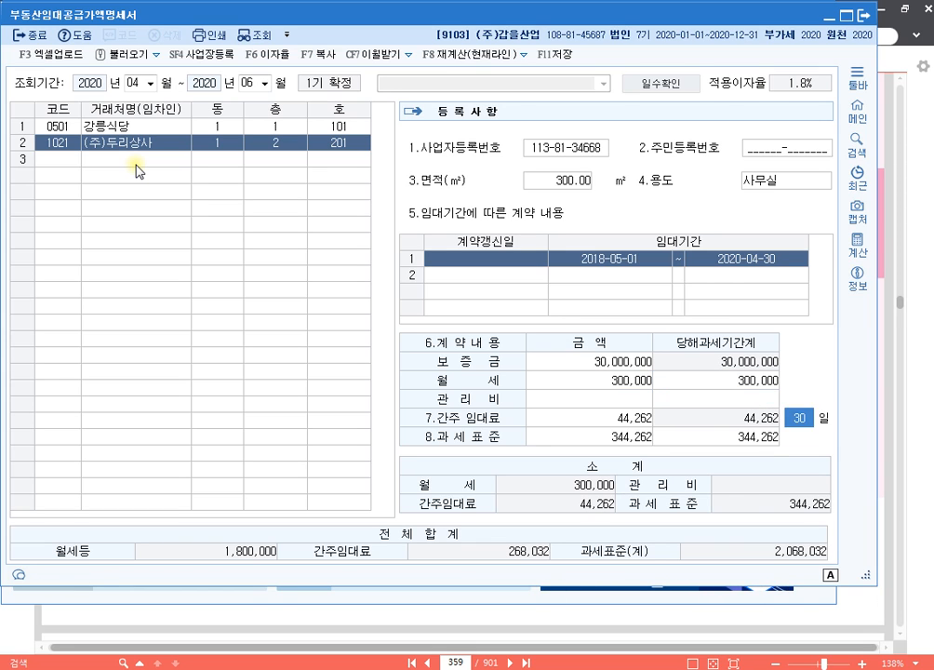
Add a renewed lease line for (주)두리상사 with renewal date 2020-05-01 and lease period 2020-05-01 through 2022-04-30.
{"action": "key", "text": "Return"}
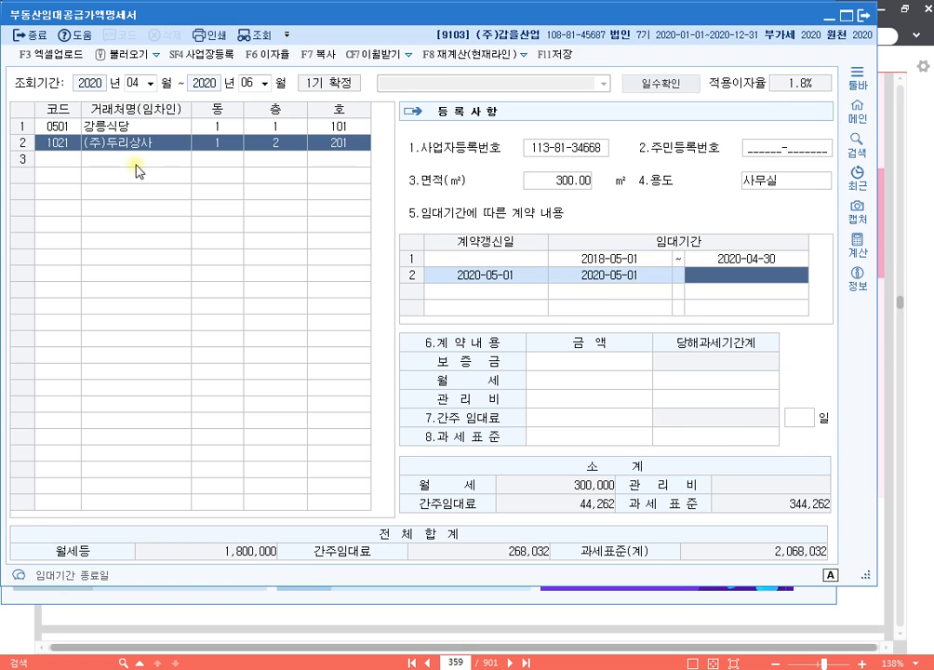
{"action": "left_click", "coordinate": [576, 290]}
{"action": "left_click", "coordinate": [576, 290]}
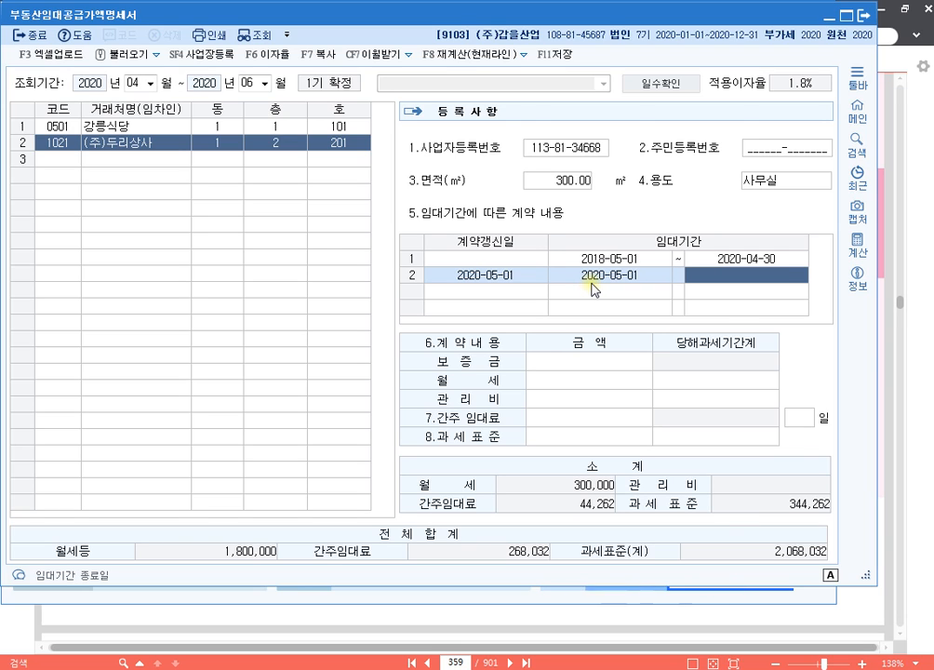
{"action": "type", "text": "20"}
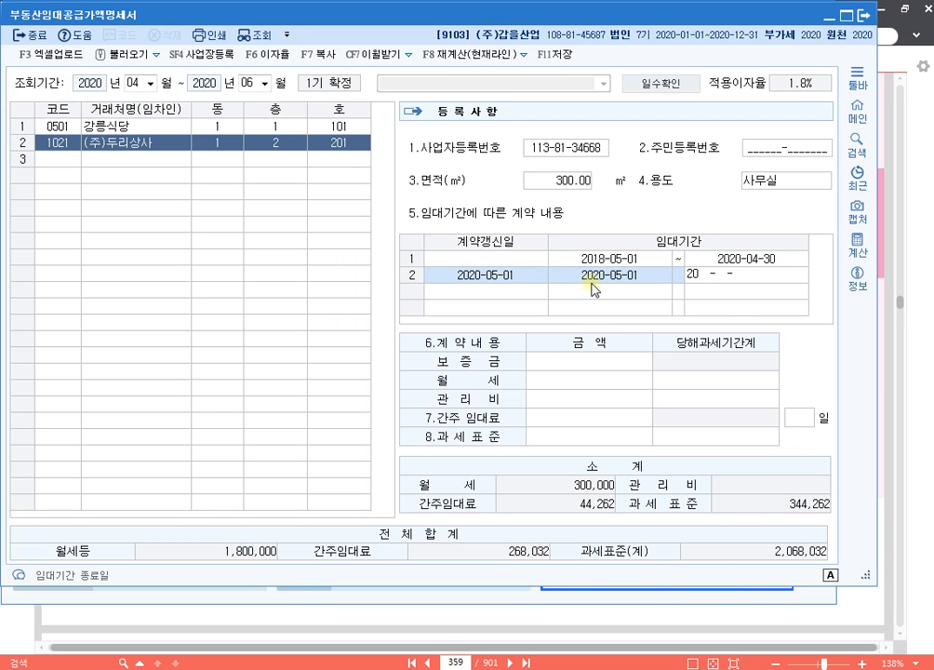
{"action": "type", "text": "22-04-30"}
{"action": "key", "text": "Return"}
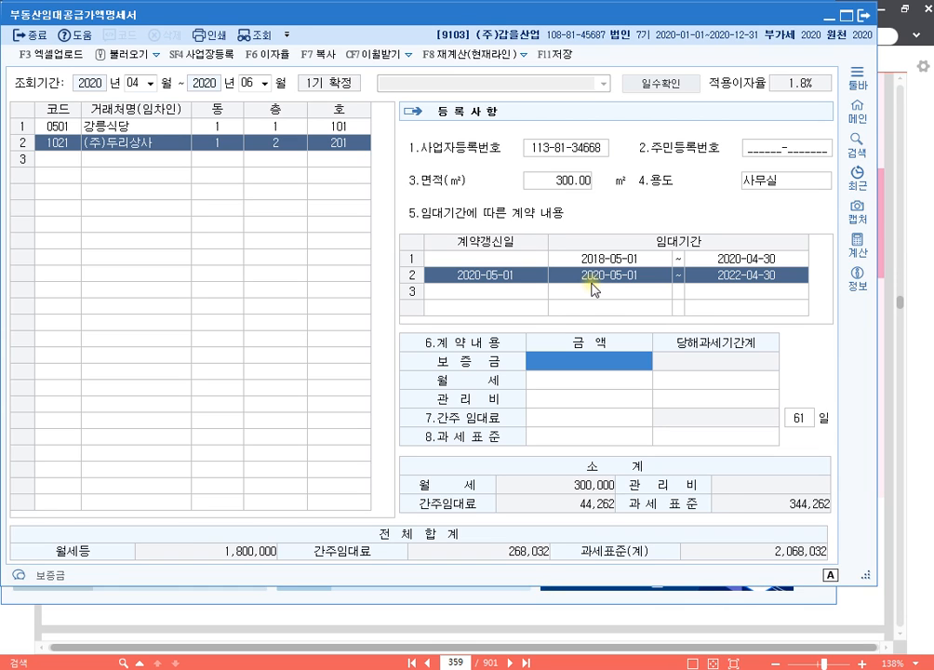
Enter a deposit of 50,000,000 and a monthly rent of 450,000 for the renewed (주)두리상사 lease, leaving 관리비 blank.
{"action": "type", "text": "50000000"}
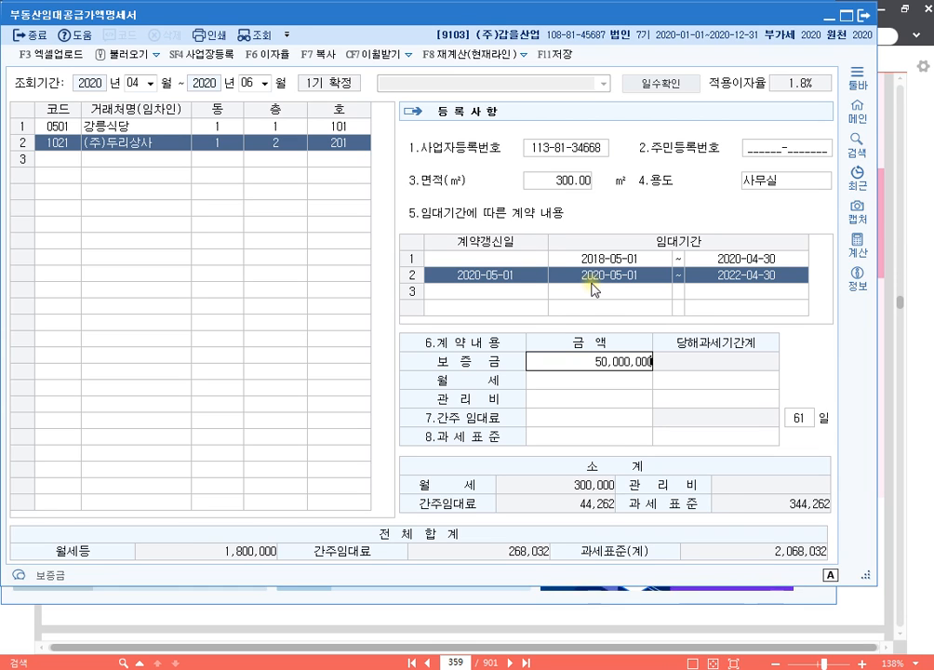
{"action": "key", "text": "Return"}
{"action": "type", "text": "45"}
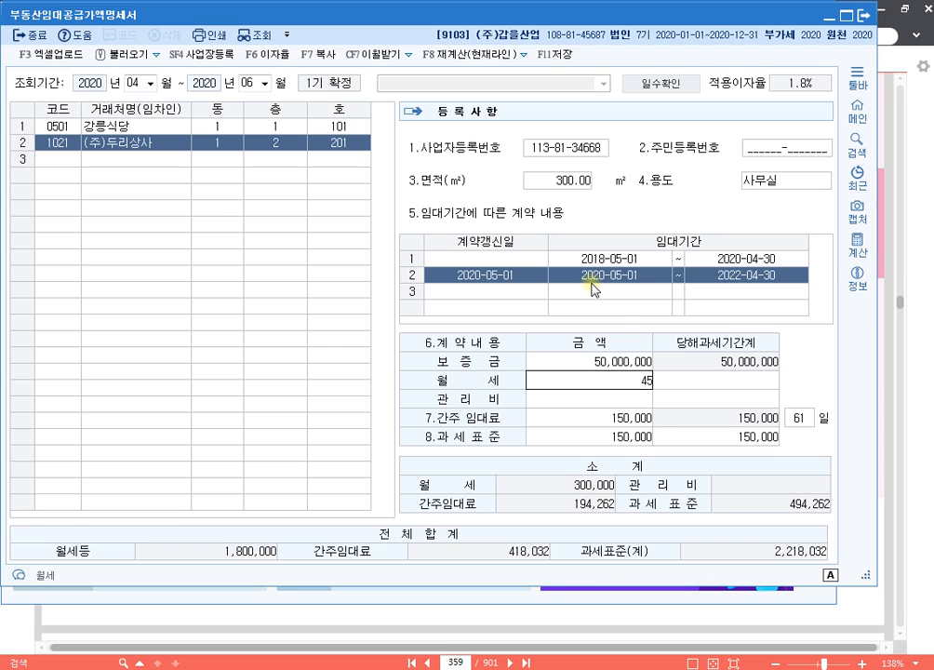
{"action": "type", "text": "0000"}
{"action": "key", "text": "Return"}
{"action": "key", "text": "Return"}
{"action": "key", "text": "Return"}
{"action": "key", "text": "Return"}
{"action": "key", "text": "Return"}
{"action": "key", "text": "Return"}
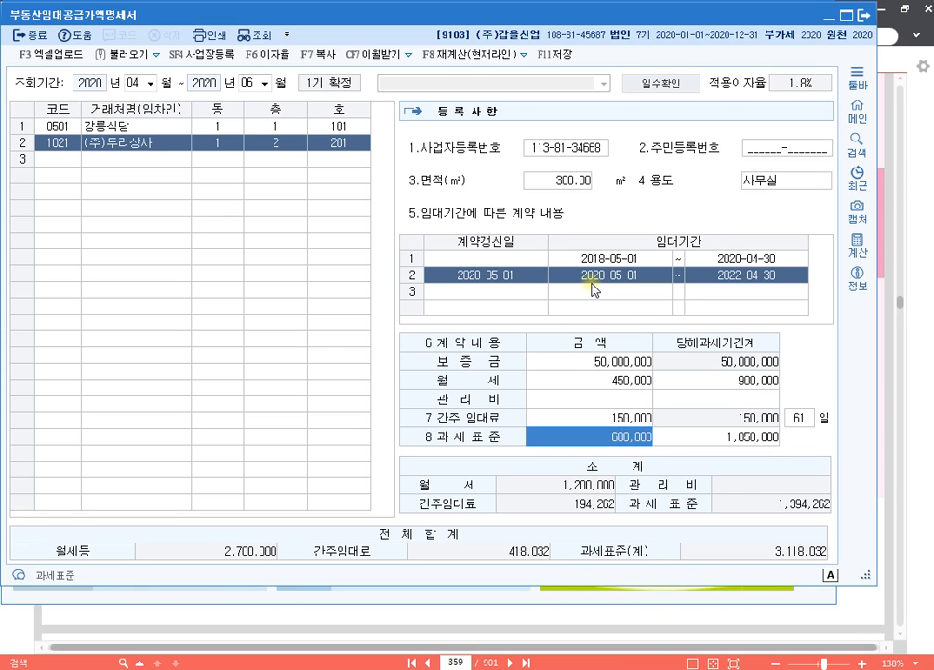
{"action": "key", "text": "Up"}
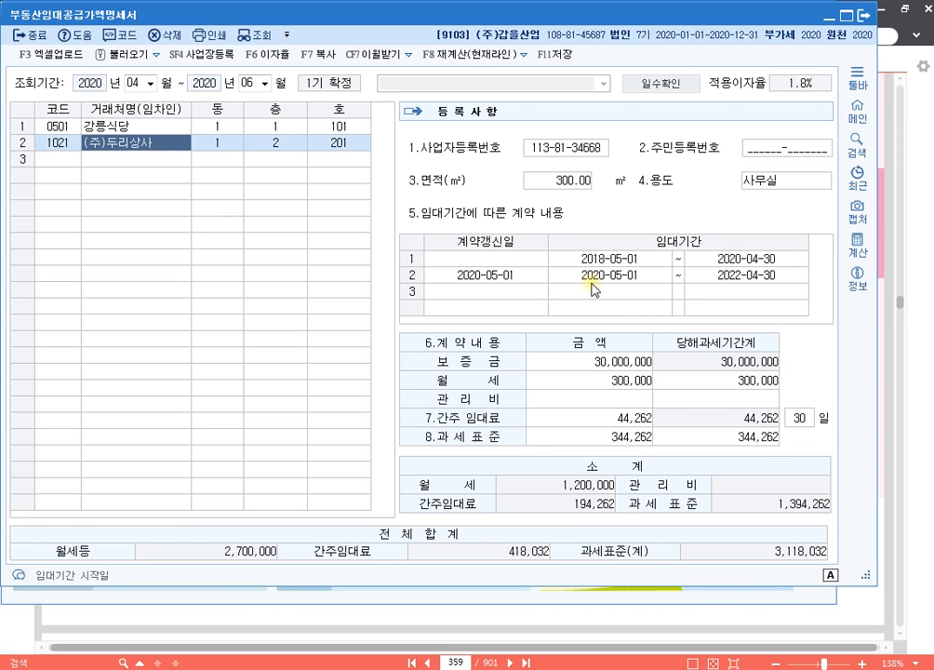
Compare the contract amounts of (주)두리상사's original and renewed lease periods.
{"action": "left_click", "coordinate": [601, 260]}
{"action": "left_click", "coordinate": [604, 274]}
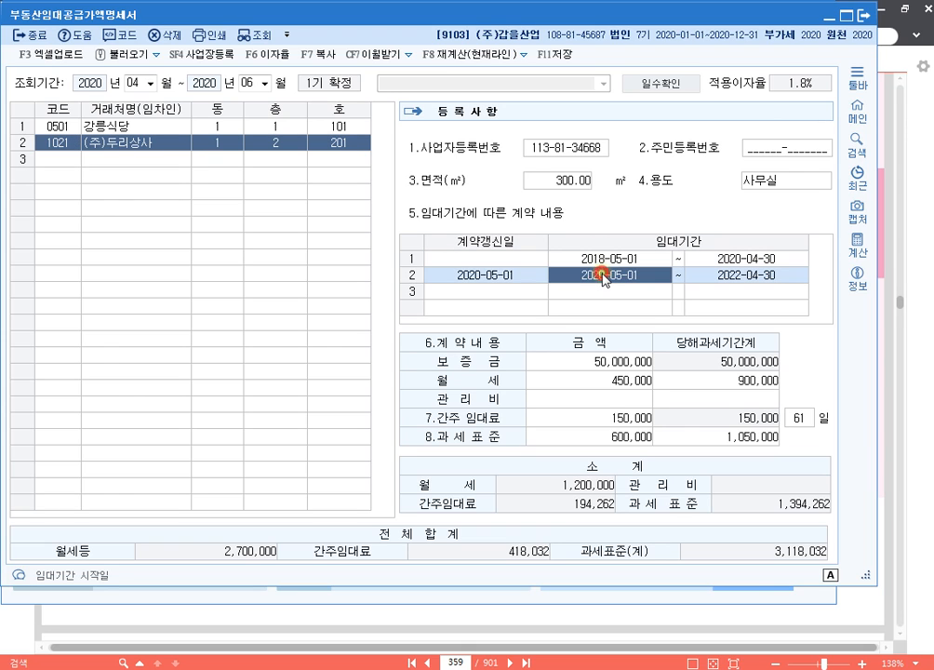
{"action": "left_click", "coordinate": [600, 258]}
{"action": "left_click", "coordinate": [519, 275]}
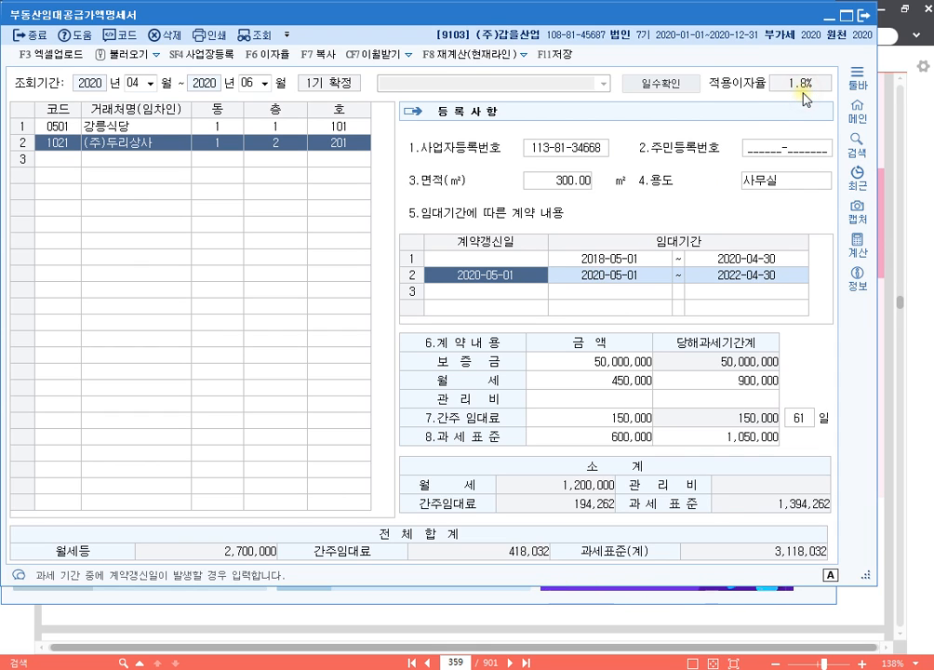
Check the applied interest rate (적용이자율) and its settings without changing the rate.
{"action": "key", "text": "ctrl"}
{"action": "key", "text": "ctrl"}
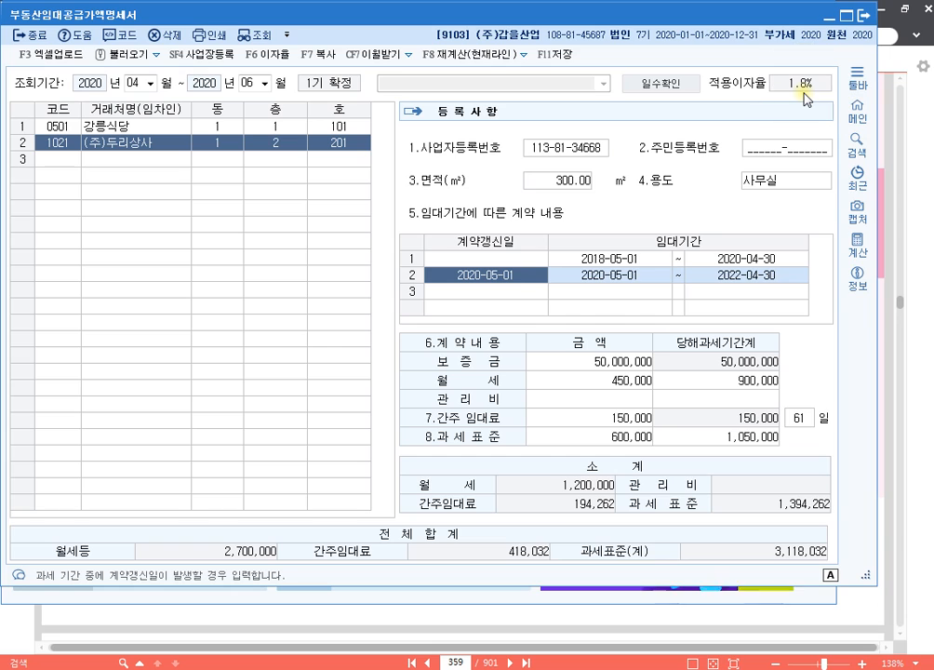
{"action": "key", "text": "ctrl"}
{"action": "key", "text": "ctrl"}
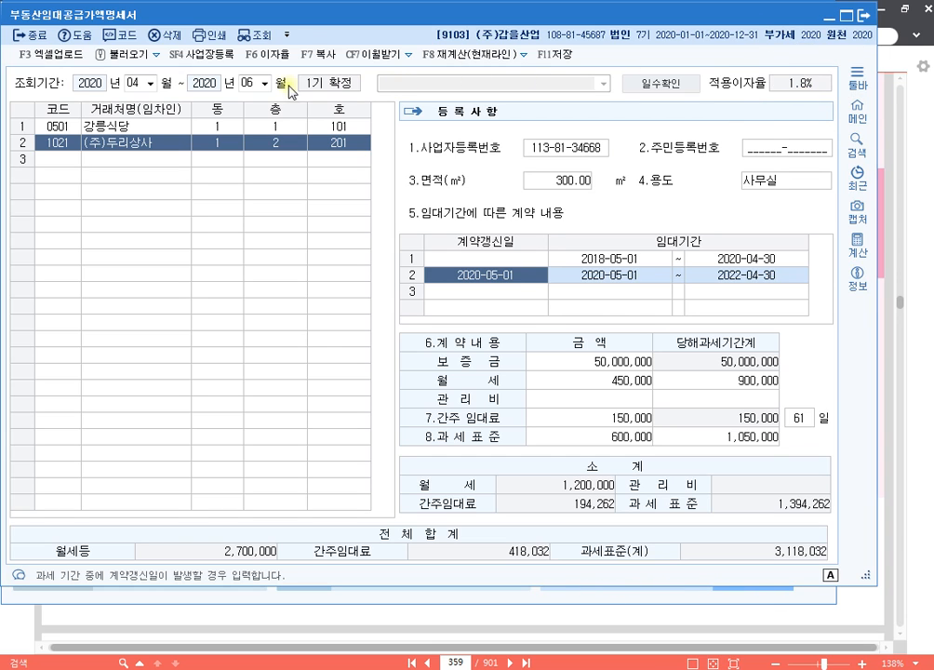
{"action": "key", "text": "ctrl"}
{"action": "key", "text": "ctrl"}
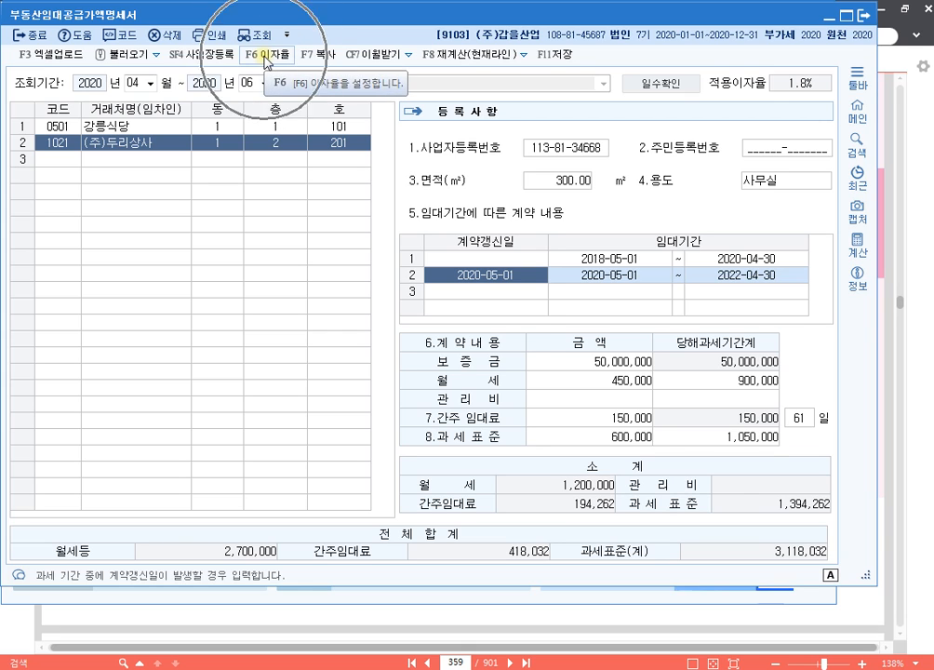
{"action": "left_click", "coordinate": [267, 63]}
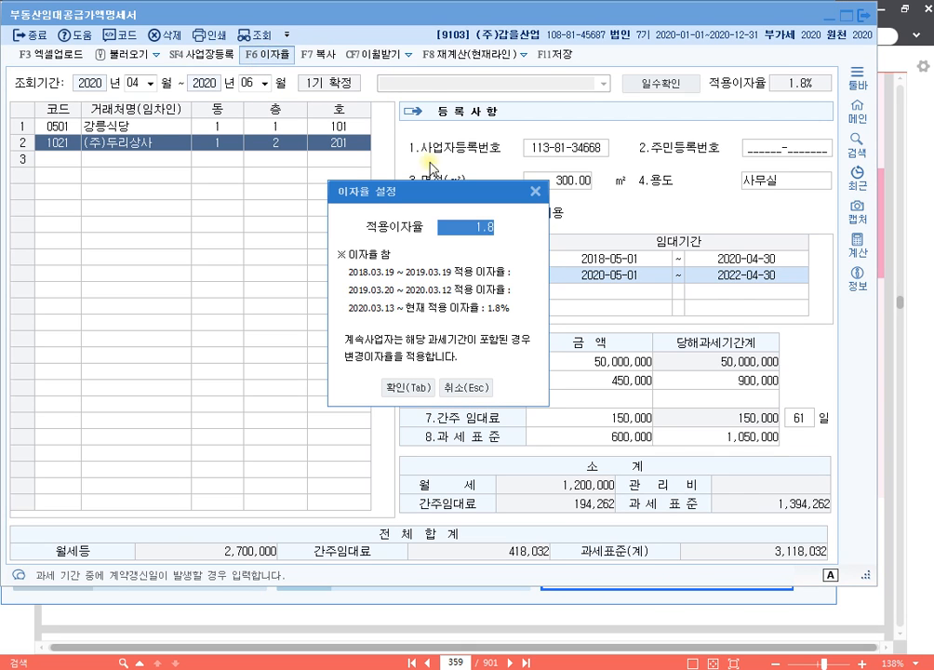
{"action": "left_click", "coordinate": [536, 193]}
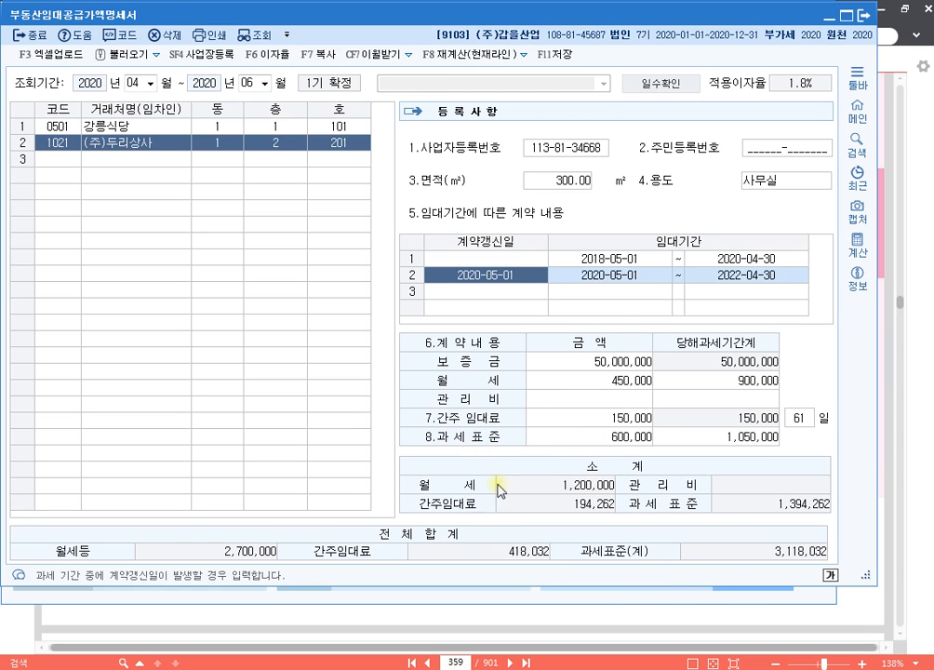
Review the tenant subtotals and the overall totals for rent, 간주임대료 and 과세표준.
{"action": "key", "text": "ctrl"}
{"action": "key", "text": "ctrl"}
{"action": "key", "text": "ctrl"}
{"action": "key", "text": "ctrl"}
{"action": "key", "text": "ctrl"}
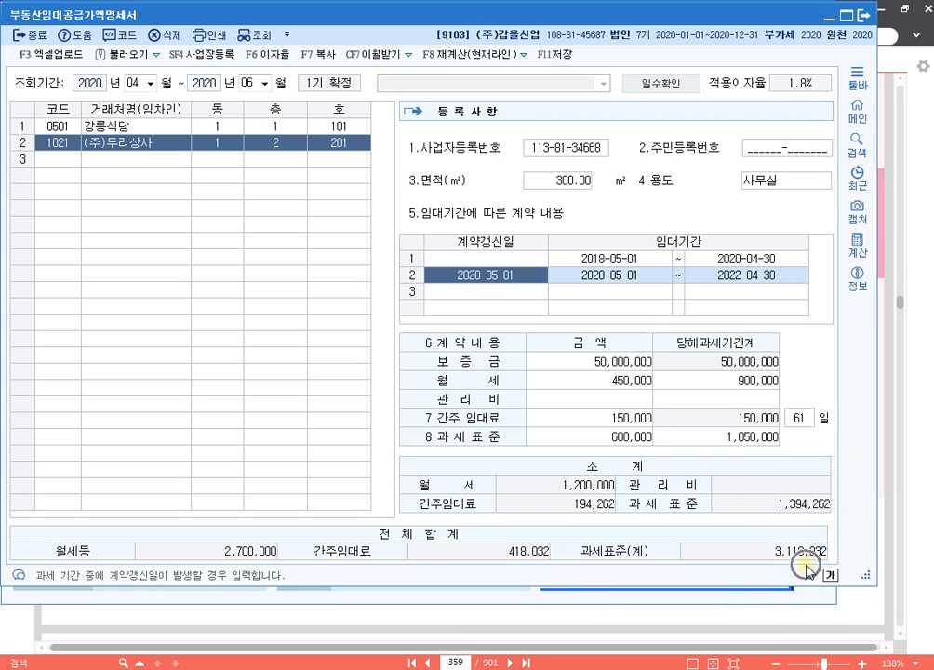
{"action": "key", "text": "ctrl"}
{"action": "key", "text": "ctrl"}
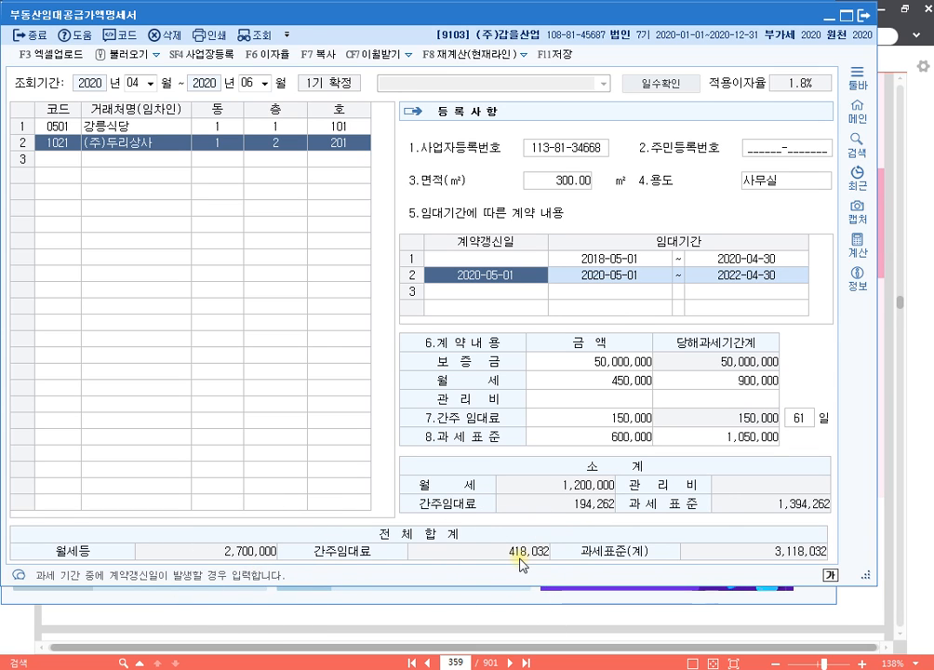
{"action": "key", "text": "ctrl"}
{"action": "key", "text": "ctrl"}
{"action": "key", "text": "ctrl"}
{"action": "key", "text": "ctrl"}
{"action": "key", "text": "ctrl"}
{"action": "key", "text": "ctrl"}
{"action": "key", "text": "ctrl"}
Open 매입매출전표입력 from the accounting module and shorten its window so the lease statement's overall totals stay visible.
{"action": "left_click", "coordinate": [672, 596]}
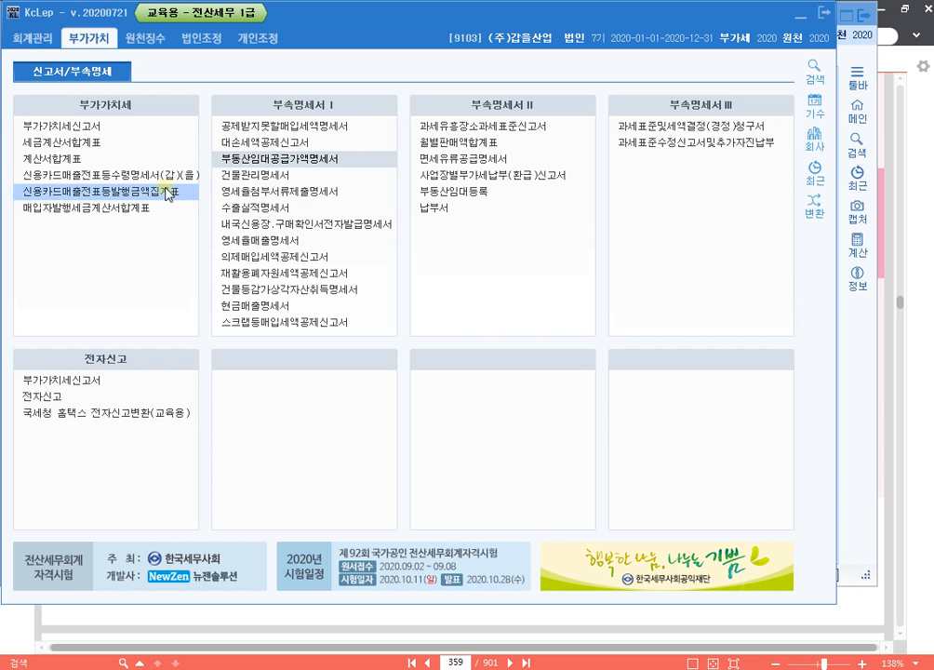
{"action": "left_click", "coordinate": [31, 37]}
{"action": "left_click", "coordinate": [127, 144]}
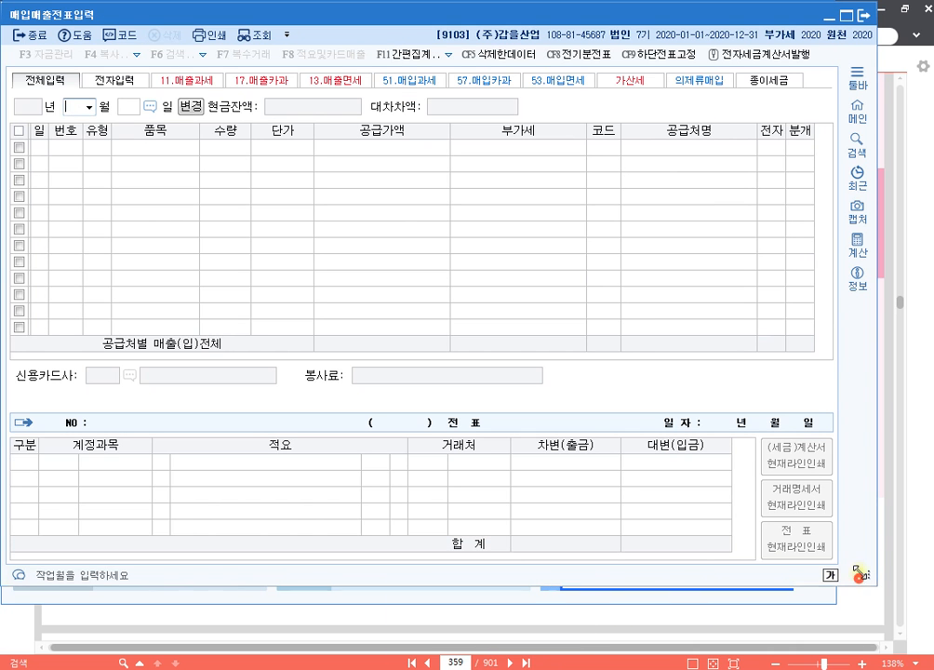
{"action": "left_click_drag", "start_coordinate": [863, 575], "coordinate": [867, 511]}
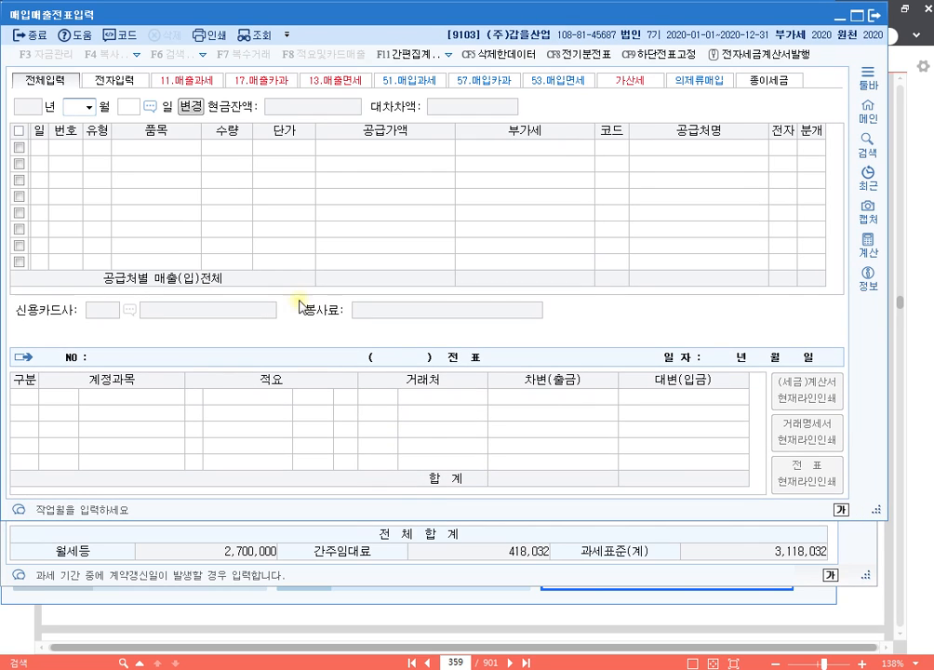
Start a voucher dated June 30 (06월 30일) with type 11.과세 and the item name "간주임대료".
{"action": "type", "text": "1"}
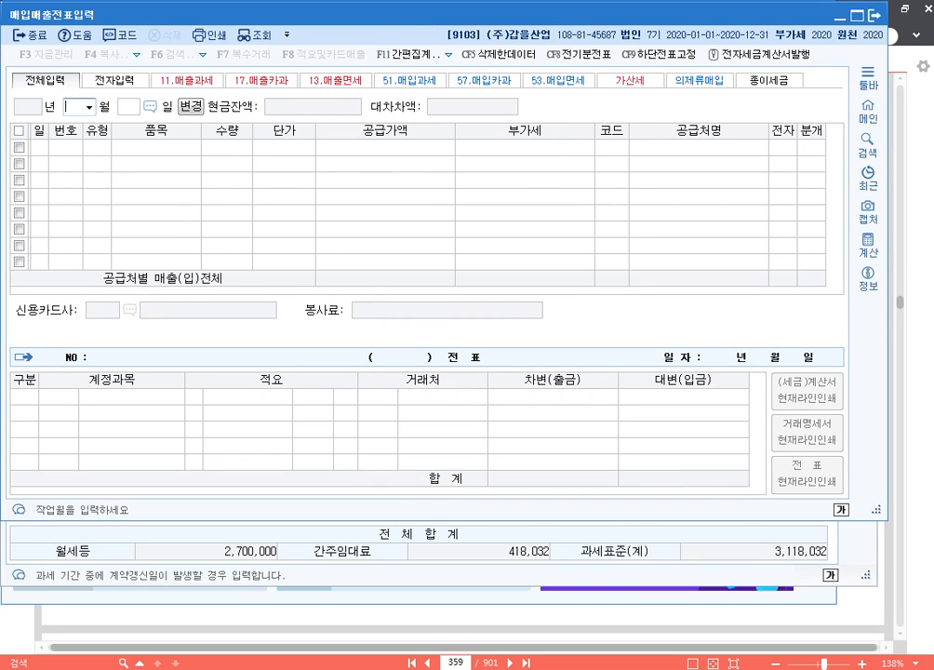
{"action": "type", "text": "0630"}
{"action": "key", "text": "Return"}
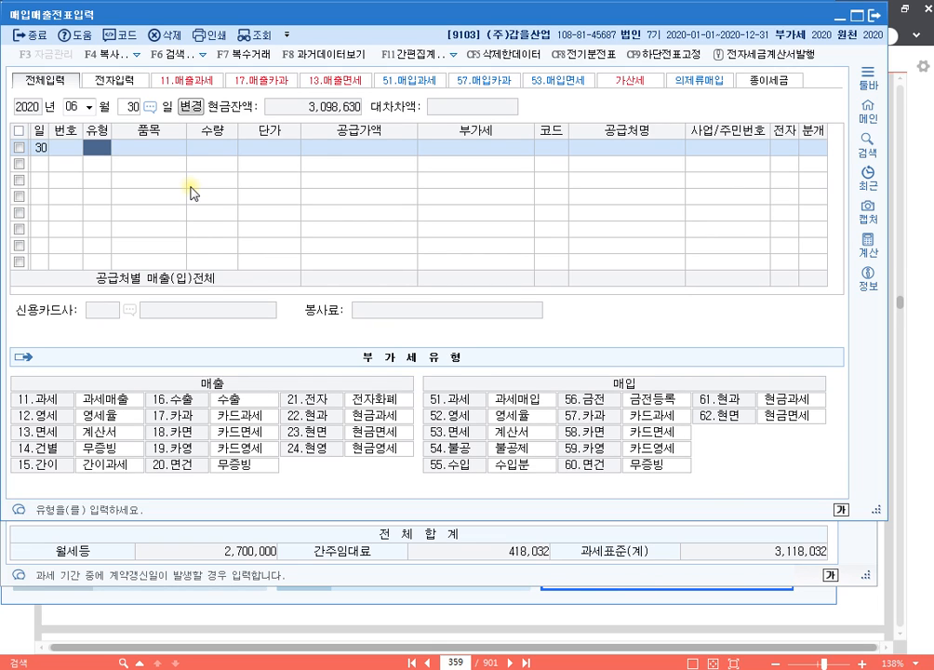
{"action": "type", "text": "11"}
{"action": "key", "text": "Return"}
{"action": "type", "text": "간주임대료"}
{"action": "key", "text": "Return"}
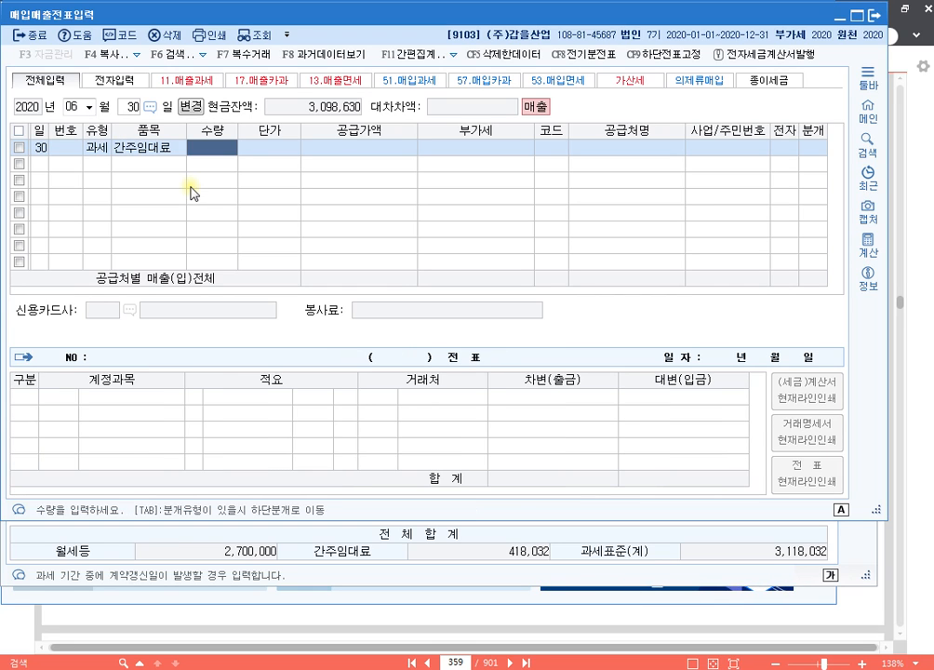
Enter 418,032 as the 공급가액 of the June 30 간주임대료 voucher, leaving quantity and unit price empty.
{"action": "key", "text": "Return"}
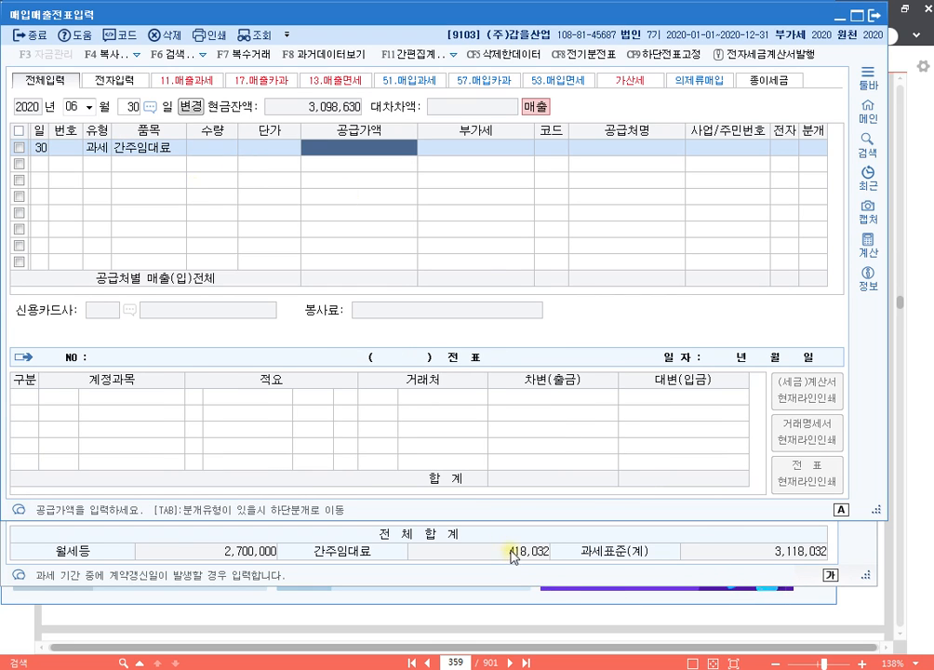
{"action": "key", "text": "ctrl"}
{"action": "key", "text": "ctrl"}
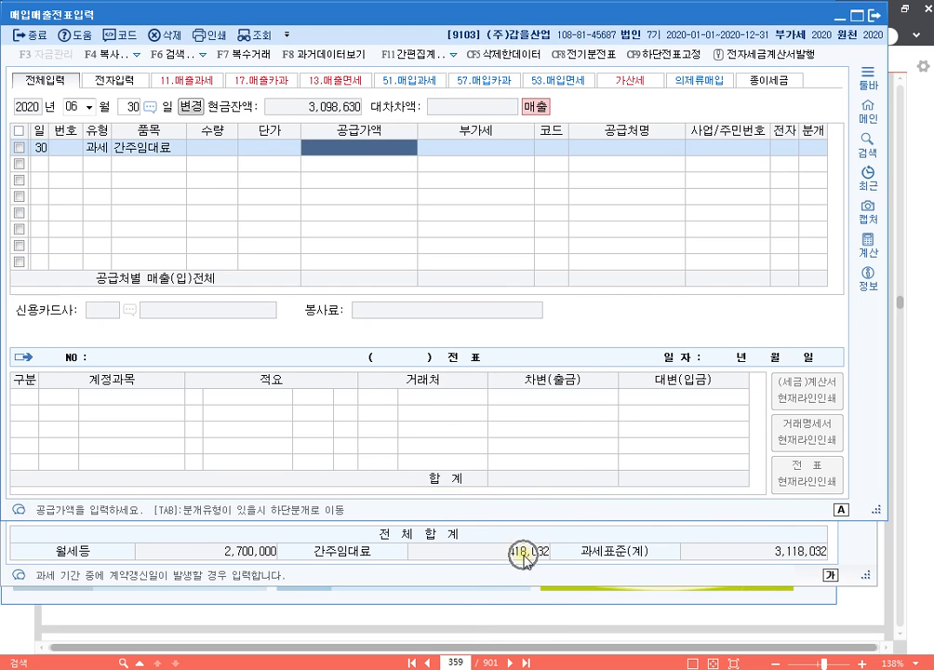
{"action": "type", "text": "418,032"}
{"action": "key", "text": "Return"}
Change the 간주임대료 voucher's 유형 to 14.건별.
{"action": "key", "text": "Left"}
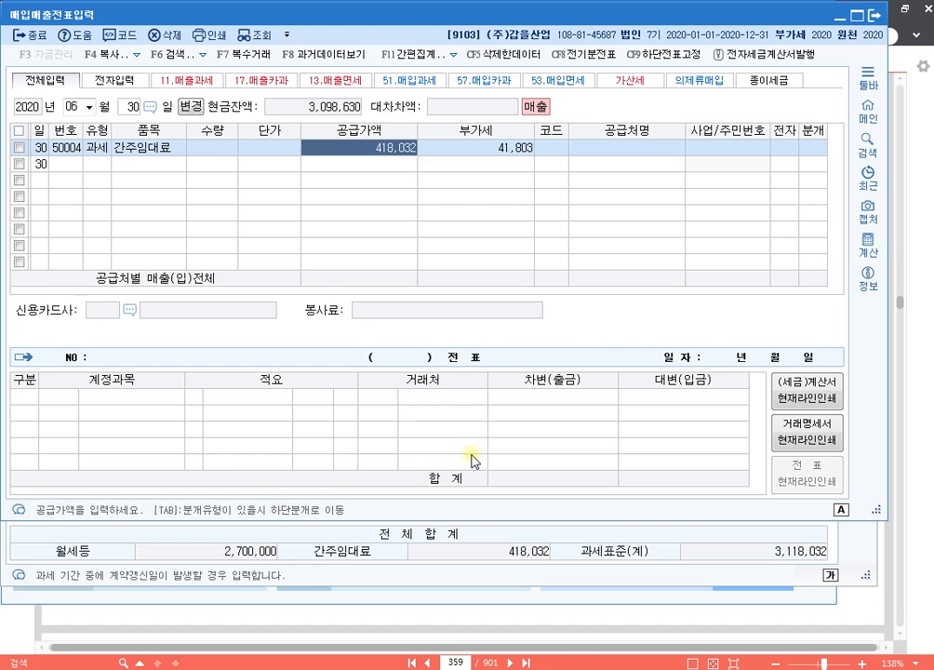
{"action": "key", "text": "Left"}
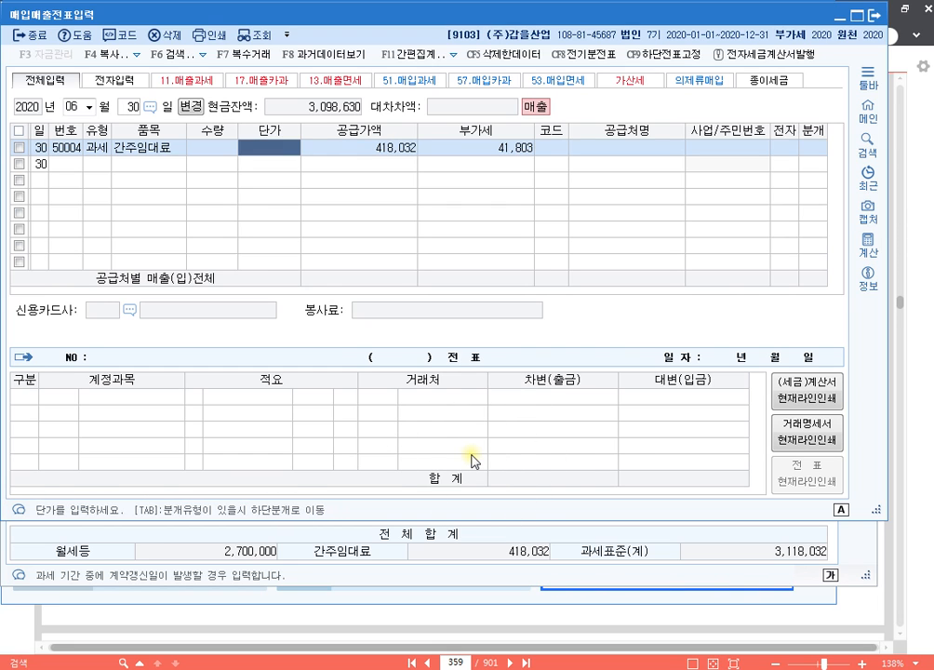
{"action": "key", "text": "Left"}
{"action": "key", "text": "Left"}
{"action": "key", "text": "Left"}
{"action": "type", "text": "14"}
{"action": "key", "text": "Return"}
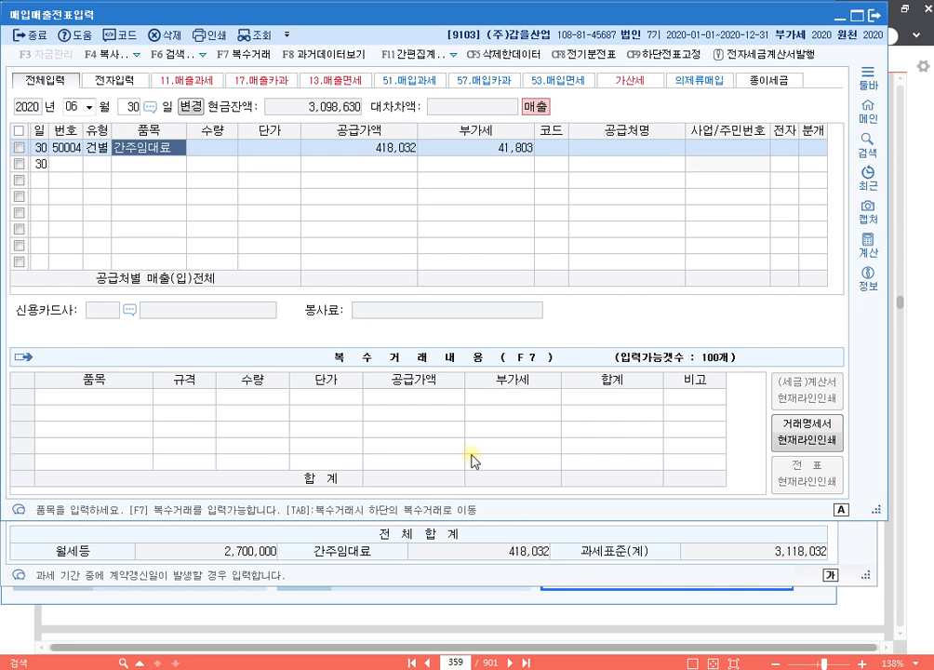
{"action": "key", "text": "Return"}
{"action": "key", "text": "Return"}
{"action": "key", "text": "Left"}
{"action": "key", "text": "Left"}
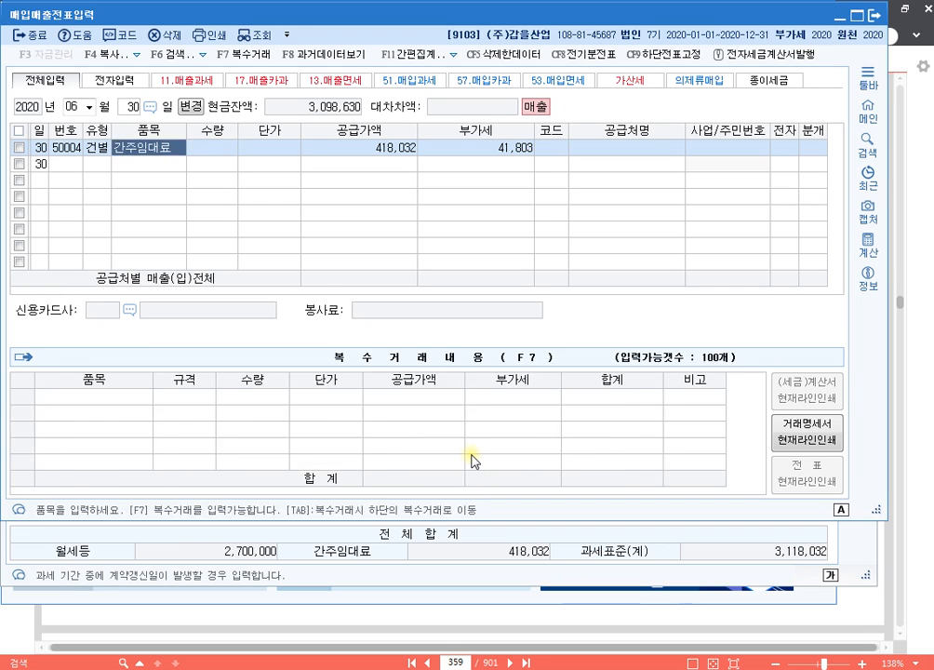
{"action": "key", "text": "Left"}
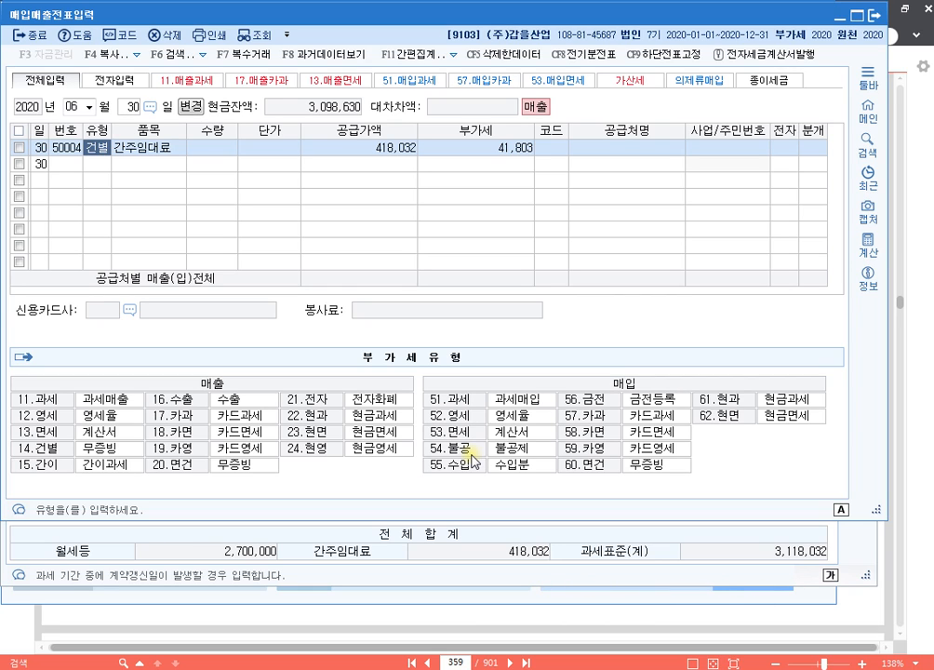
Shorten the voucher window further and set the voucher's 분개 type to 3:혼합.
{"action": "key", "text": "Return"}
{"action": "key", "text": "Return"}
{"action": "key", "text": "Return"}
{"action": "key", "text": "Return"}
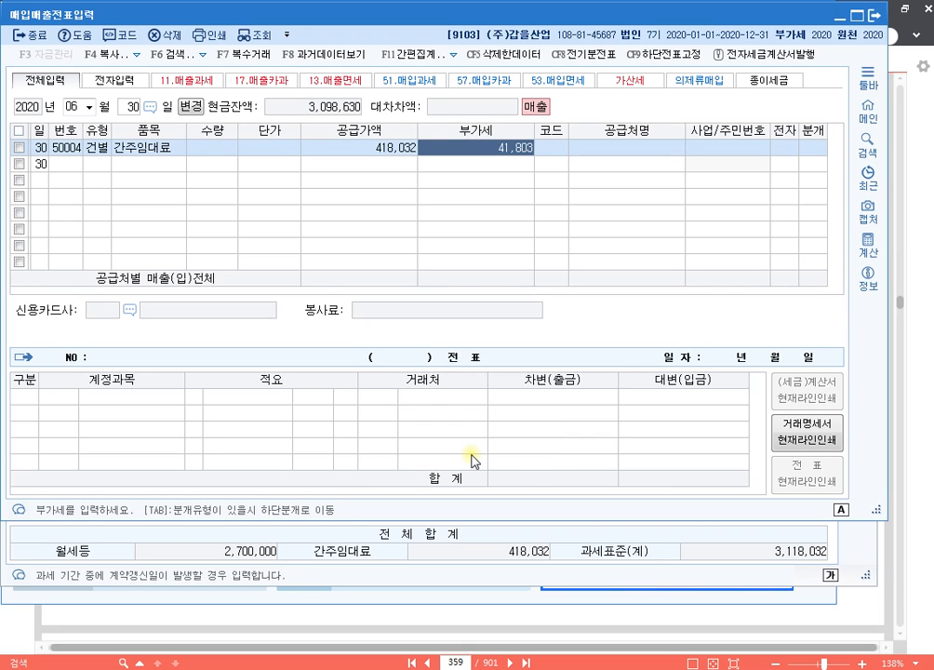
{"action": "key", "text": "Return"}
{"action": "key", "text": "Return"}
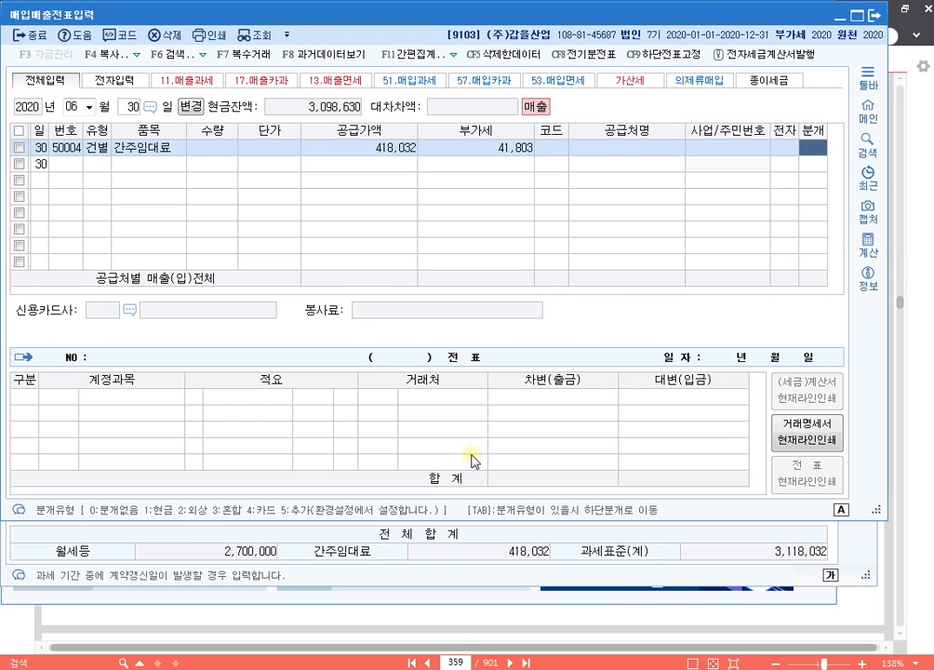
{"action": "left_click_drag", "start_coordinate": [880, 512], "coordinate": [881, 413]}
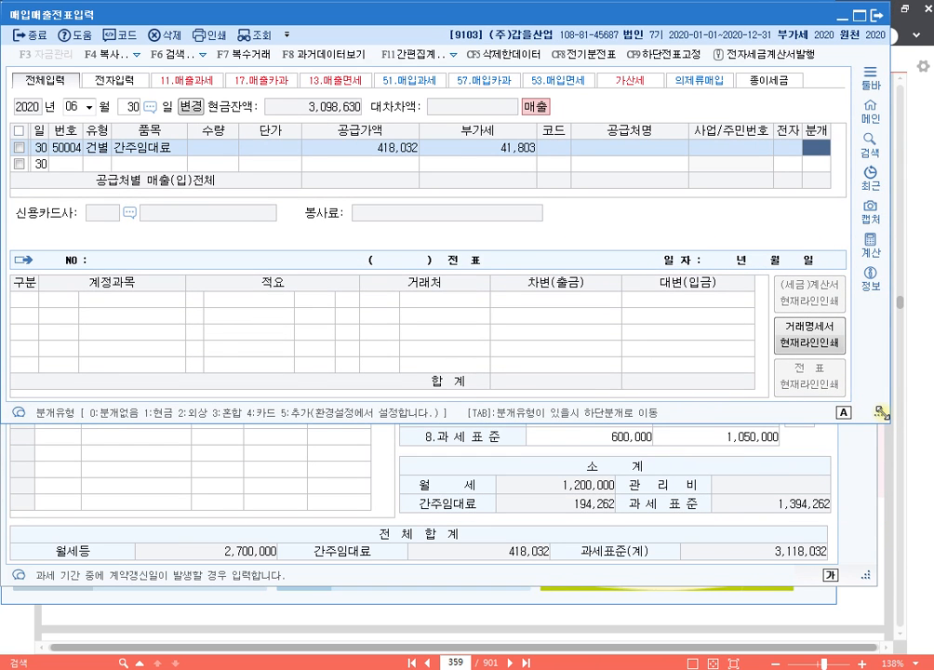
{"action": "type", "text": "3"}
{"action": "key", "text": "Return"}
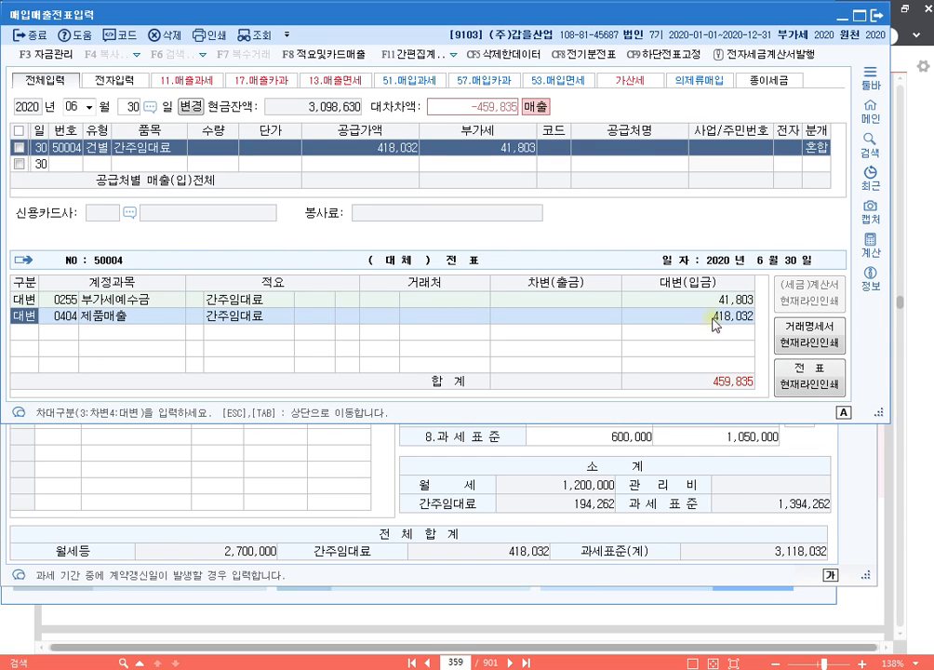
Change the 제품매출 journal line to a debit (차변) of 41,803 to account 0817 세금과공과금.
{"action": "left_click", "coordinate": [669, 299]}
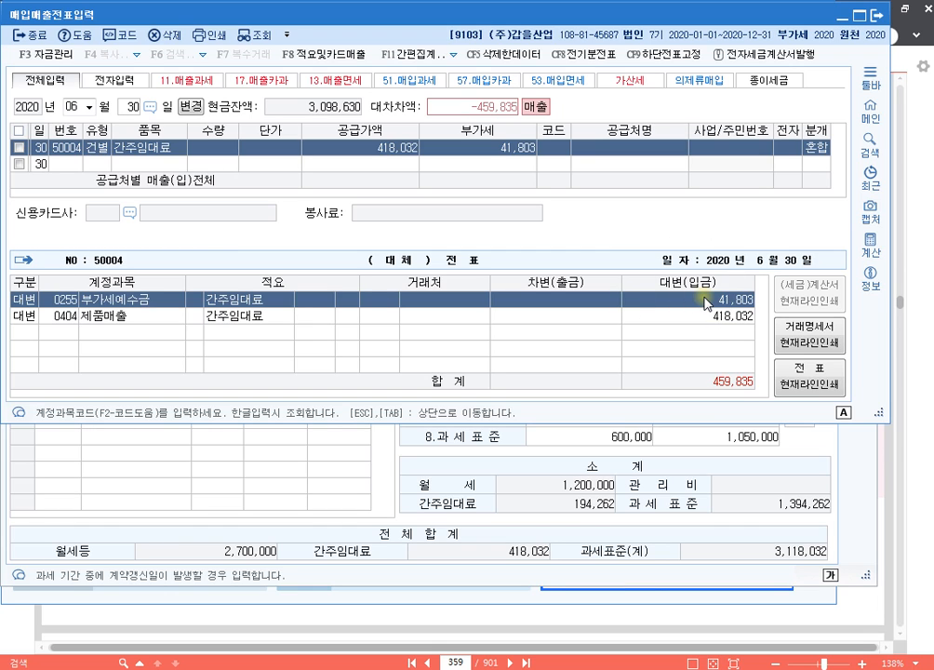
{"action": "left_click", "coordinate": [658, 305]}
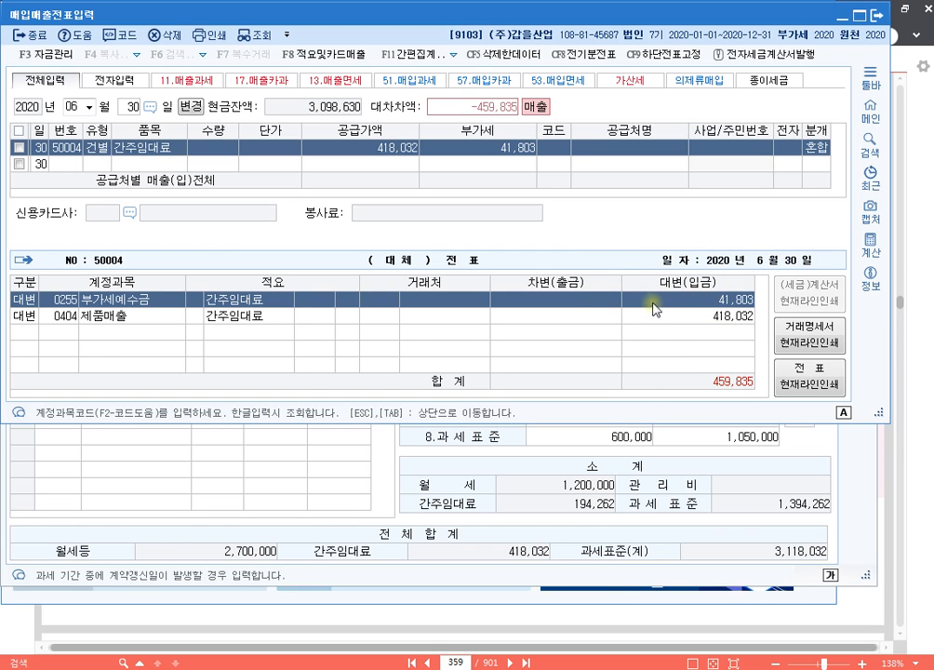
{"action": "left_click", "coordinate": [24, 316]}
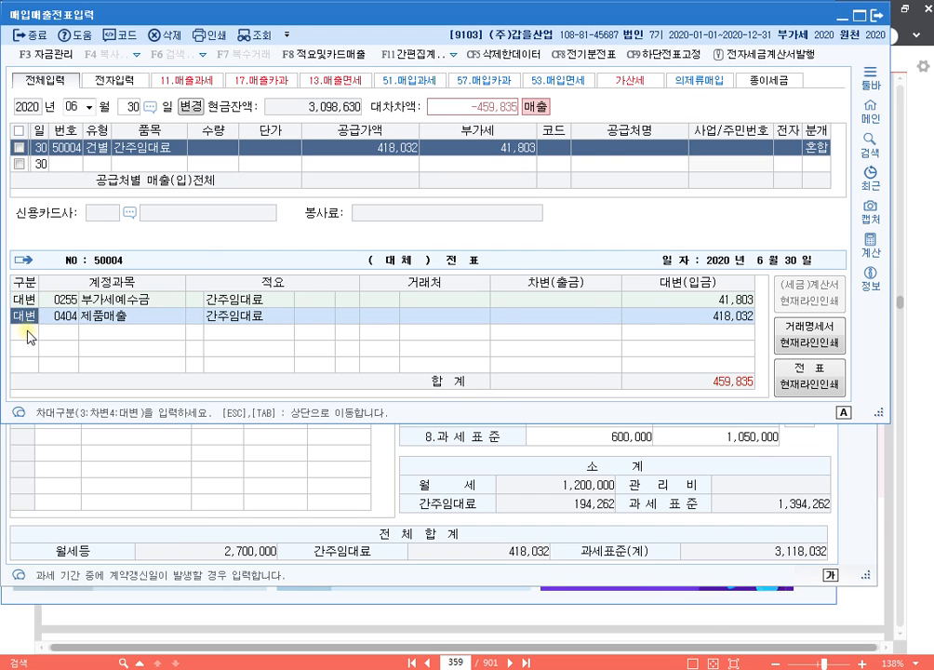
{"action": "type", "text": "38"}
{"action": "type", "text": "17"}
{"action": "key", "text": "Return"}
{"action": "key", "text": "Return"}
{"action": "key", "text": "Return"}
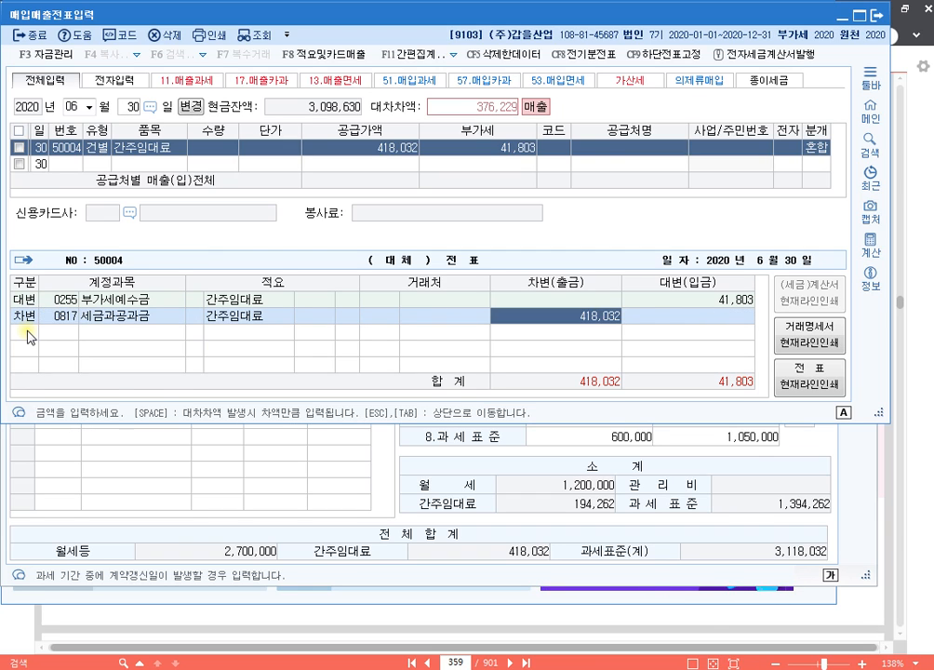
{"action": "type", "text": "41,803"}
{"action": "key", "text": "Return"}
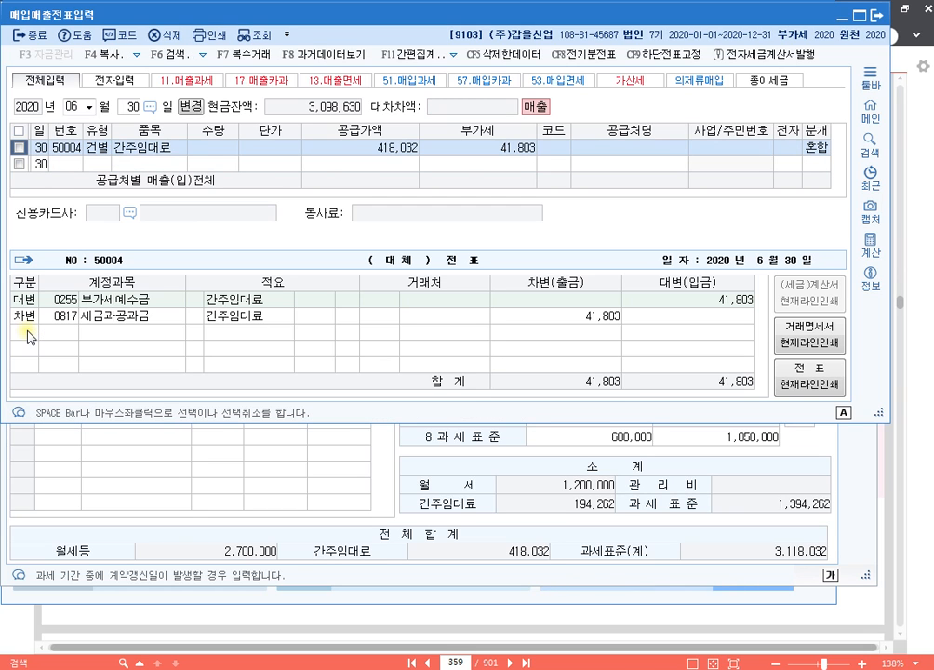
Review the 간주임대료 voucher's journal lines, 유형, 공급가액 and 부가세.
{"action": "left_click", "coordinate": [541, 346]}
{"action": "left_click", "coordinate": [540, 341]}
{"action": "left_click", "coordinate": [540, 341]}
{"action": "left_click", "coordinate": [463, 323]}
{"action": "left_click", "coordinate": [98, 148]}
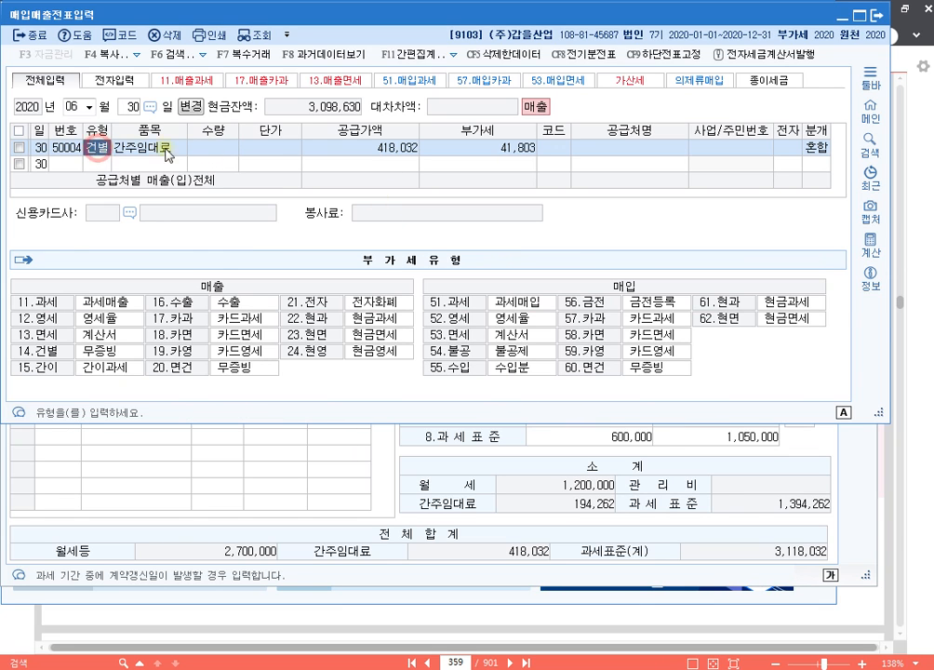
{"action": "left_click", "coordinate": [381, 147]}
{"action": "left_click", "coordinate": [409, 158]}
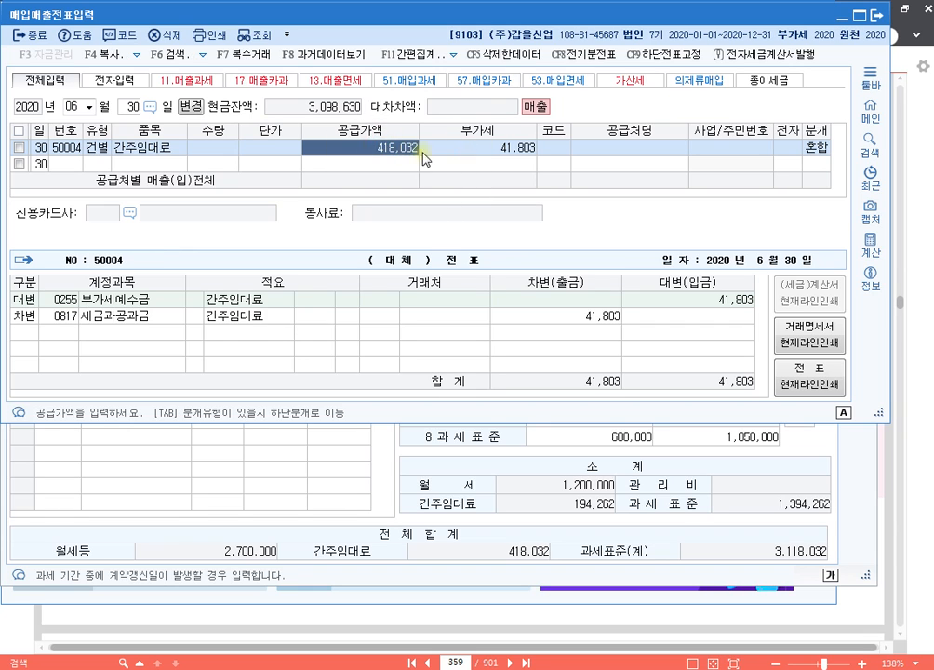
{"action": "left_click", "coordinate": [485, 152]}
{"action": "left_click", "coordinate": [490, 151]}
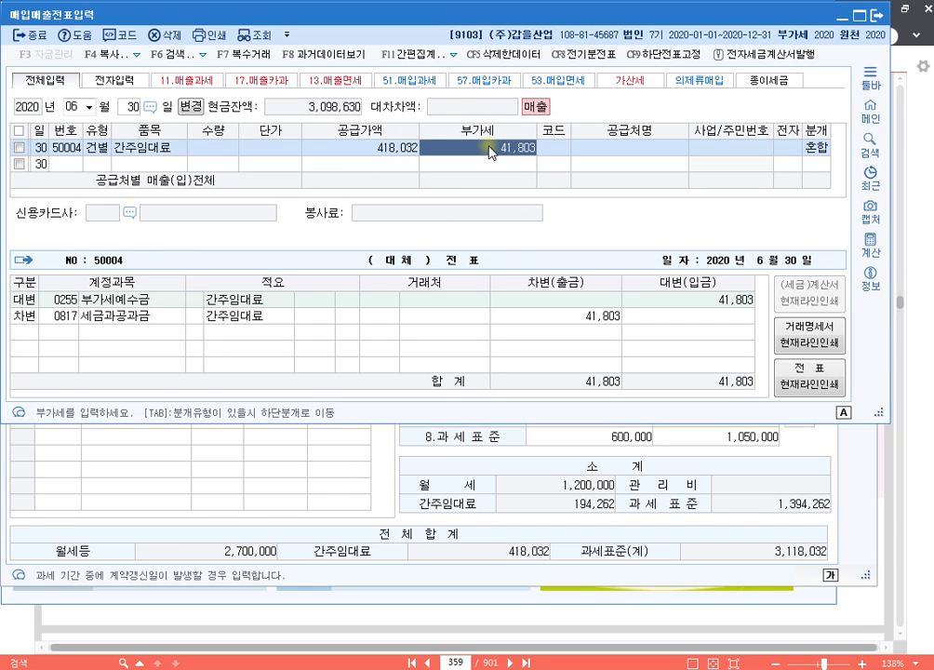
{"action": "left_click", "coordinate": [490, 151]}
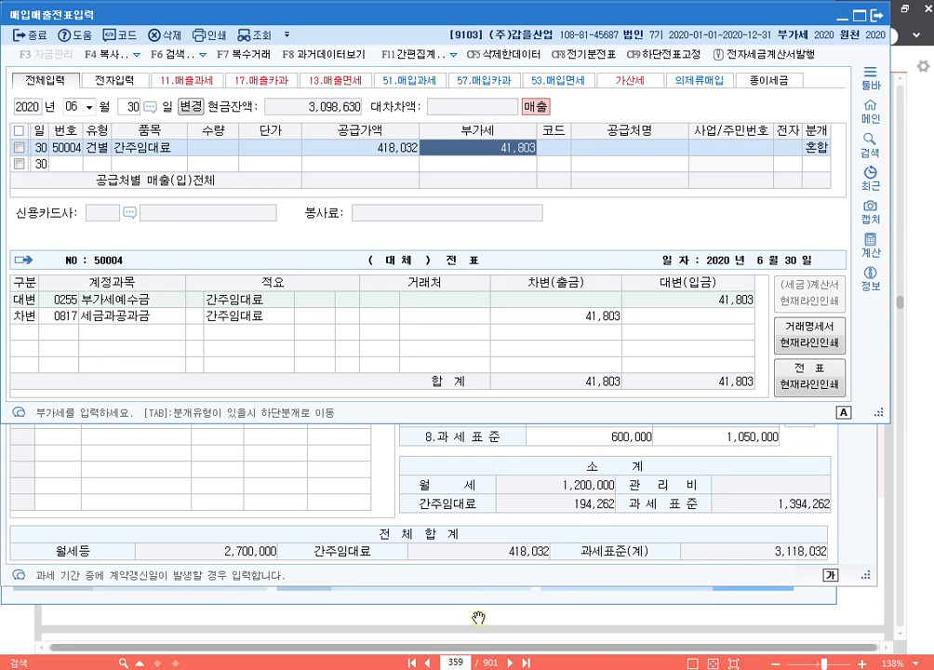
Open 부가가치세신고서 from the 부가가치 module and load the period April 1 to June 30, 2020.
{"action": "mouse_move", "coordinate": [438, 669]}
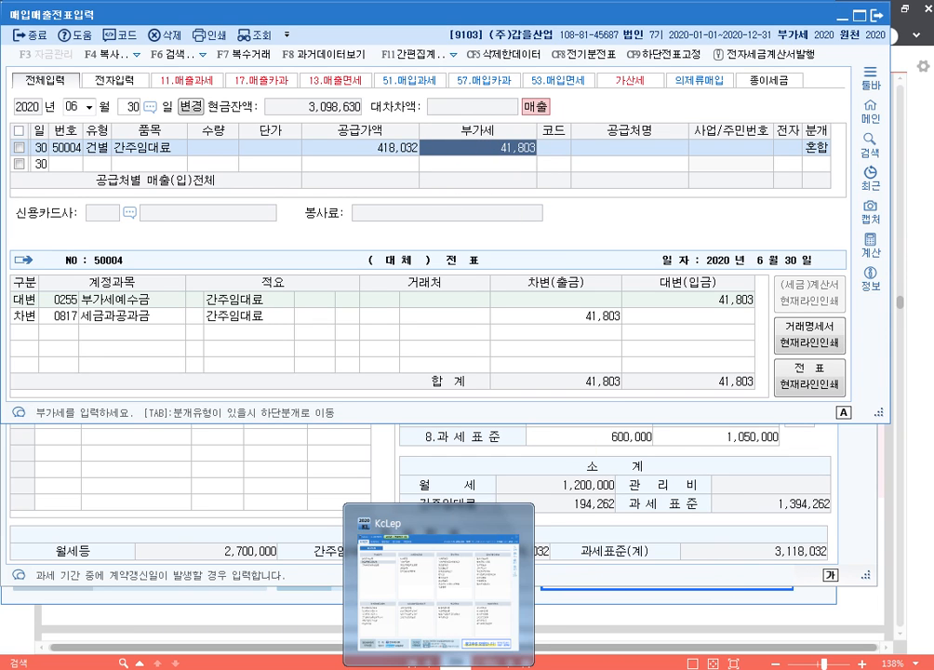
{"action": "left_click", "coordinate": [438, 582]}
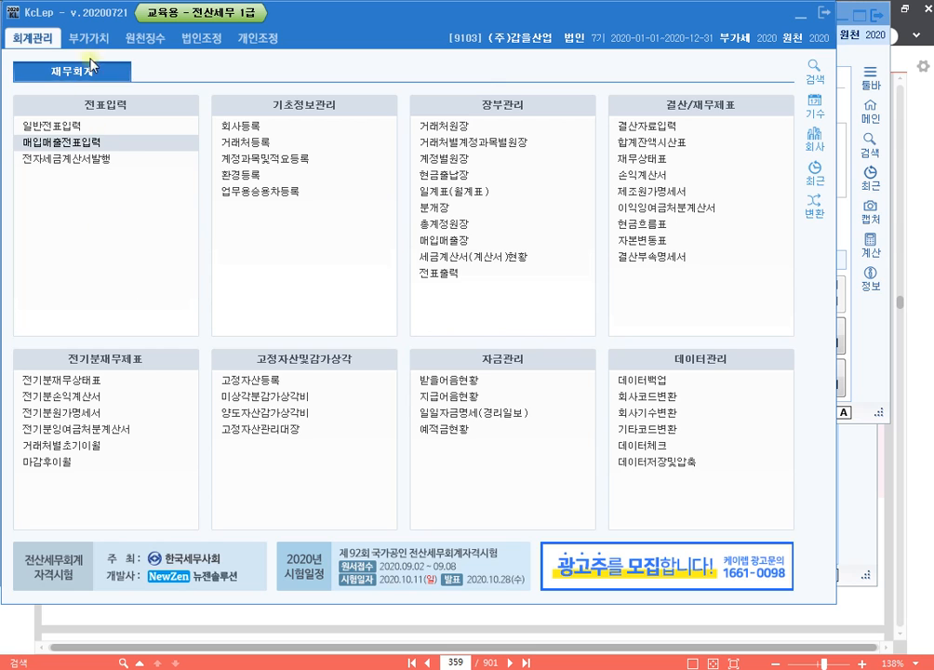
{"action": "left_click", "coordinate": [94, 37]}
{"action": "left_click", "coordinate": [108, 126]}
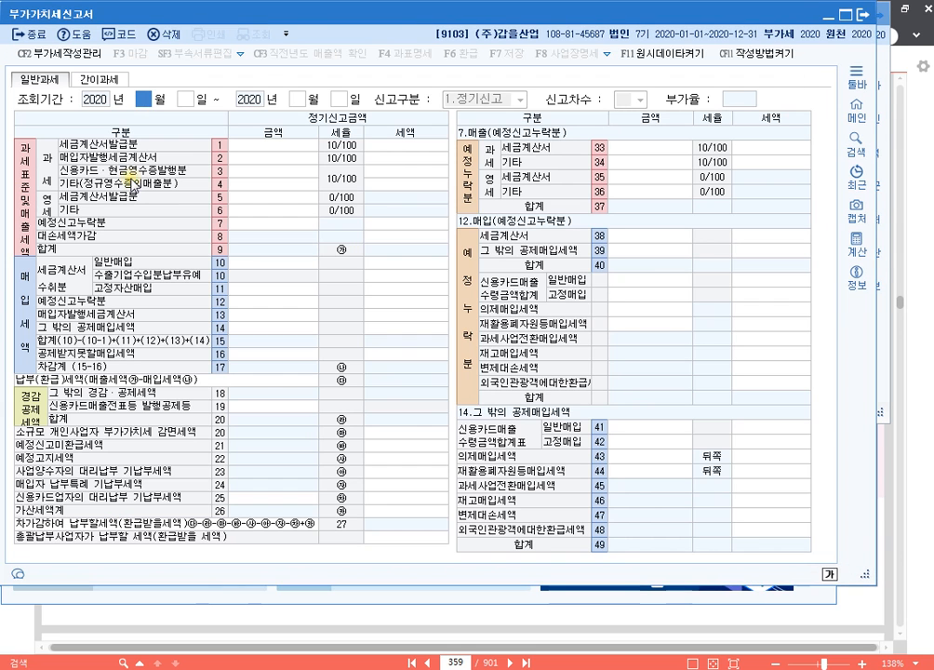
{"action": "key", "text": "Return"}
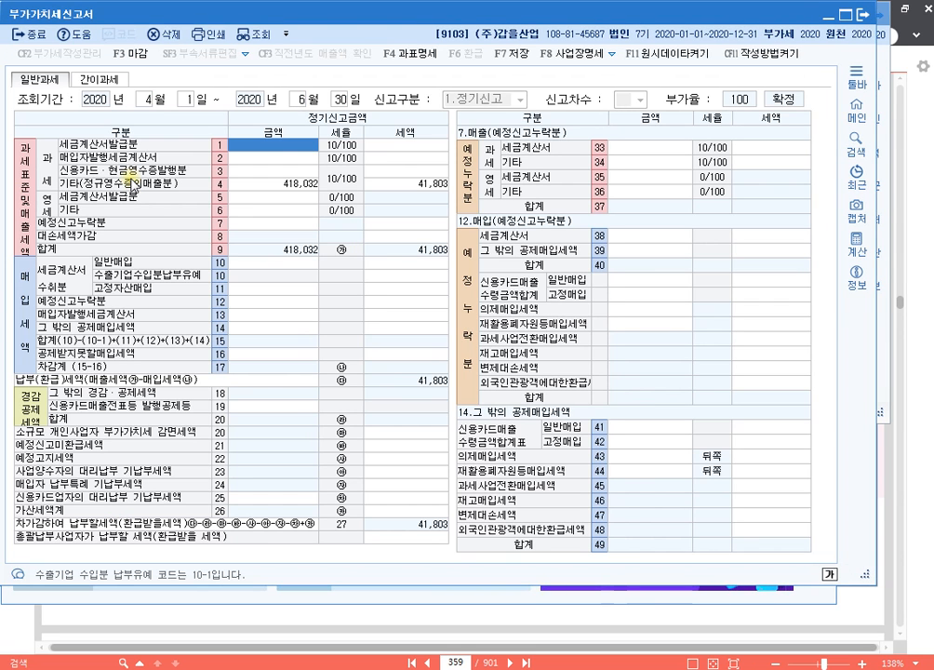
Check the amount and tax of 기타(정규영수증외매출분) in row 4 and save the VAT return.
{"action": "left_click", "coordinate": [277, 189]}
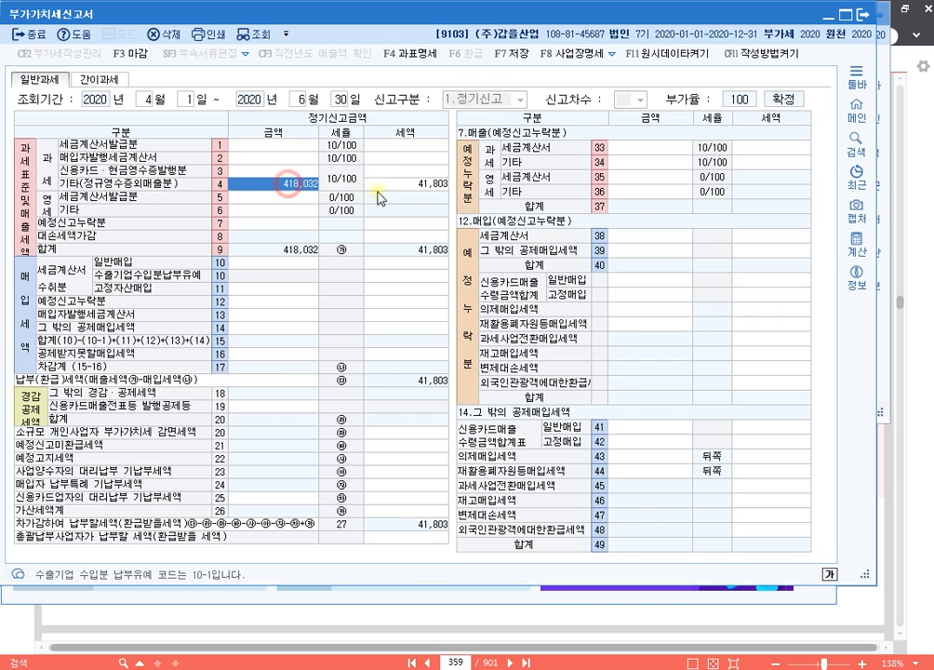
{"action": "left_click", "coordinate": [432, 184]}
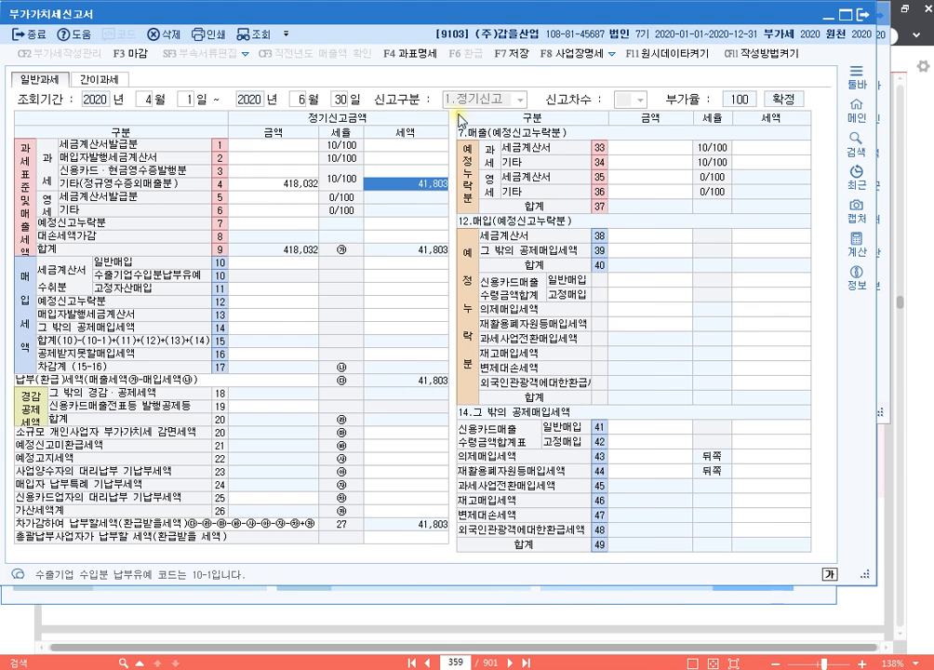
{"action": "left_click", "coordinate": [522, 58]}
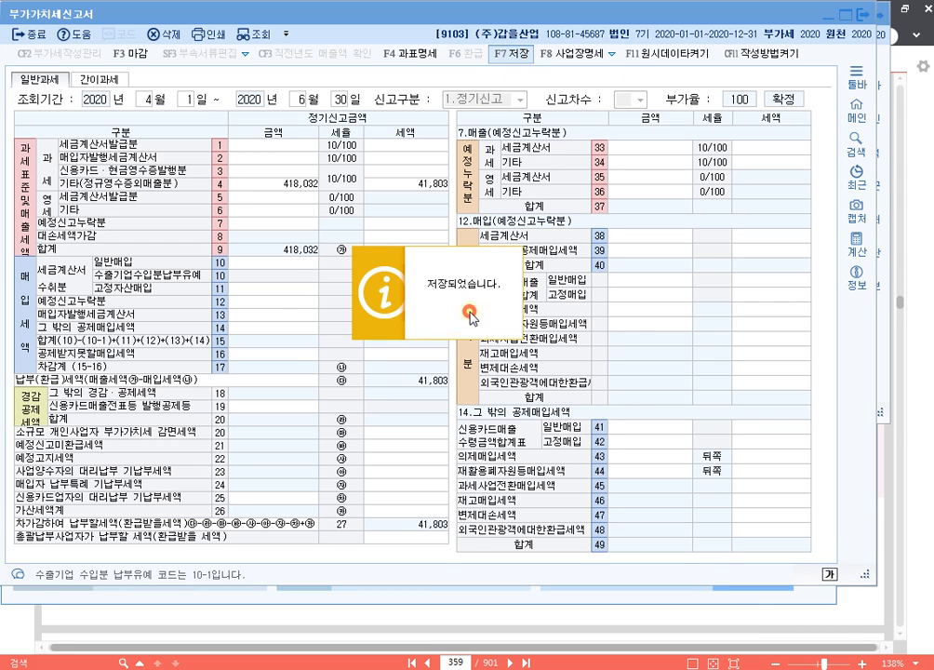
{"action": "left_click", "coordinate": [416, 316]}
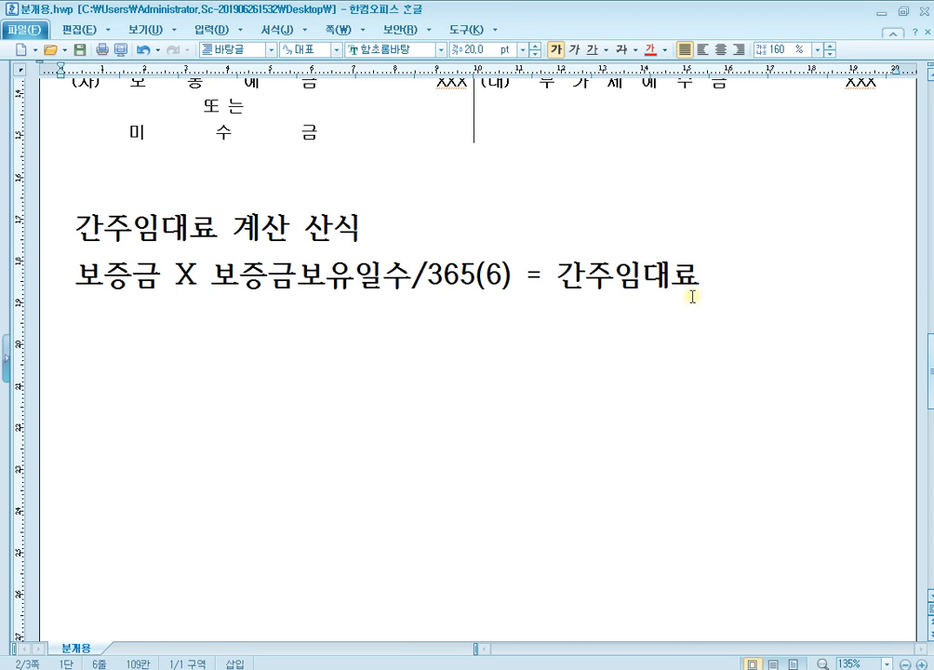
In the 분개용.hwp document in 한글, add the lines "p.575" and "p.651" below the 간주임대료 formula.
{"action": "left_click", "coordinate": [723, 277]}
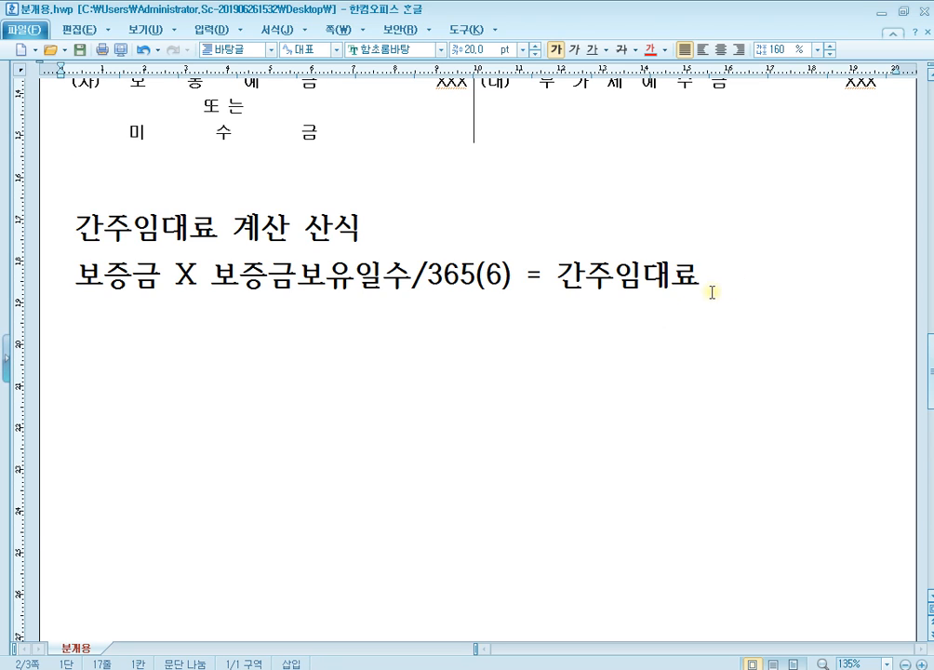
{"action": "scroll", "coordinate": [724, 288], "scroll_direction": "down", "scroll_amount": 3}
{"action": "type", "text": "ㅔ"}
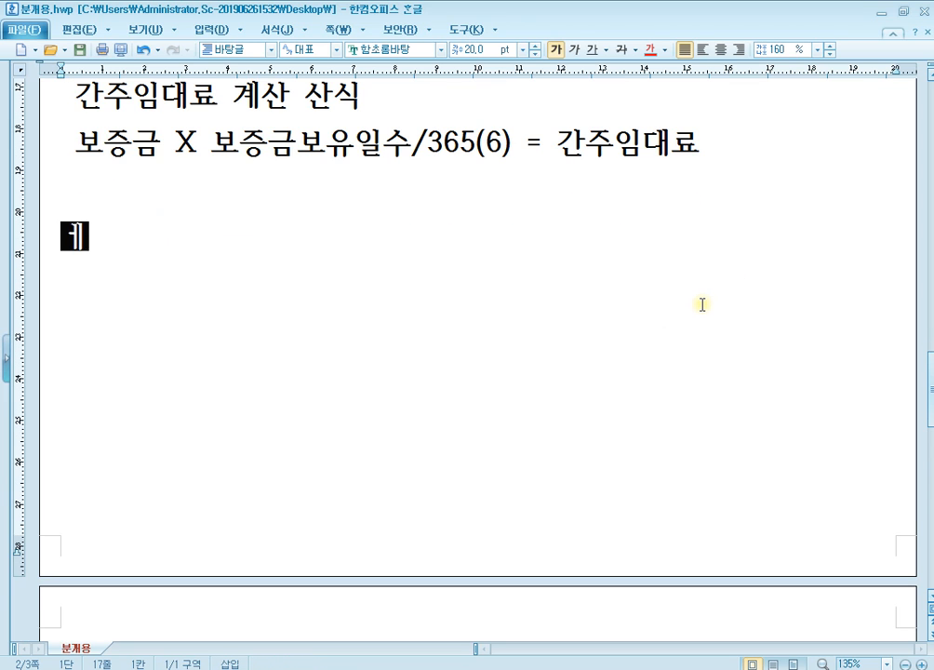
{"action": "key", "text": "BackSpace"}
{"action": "type", "text": "p."}
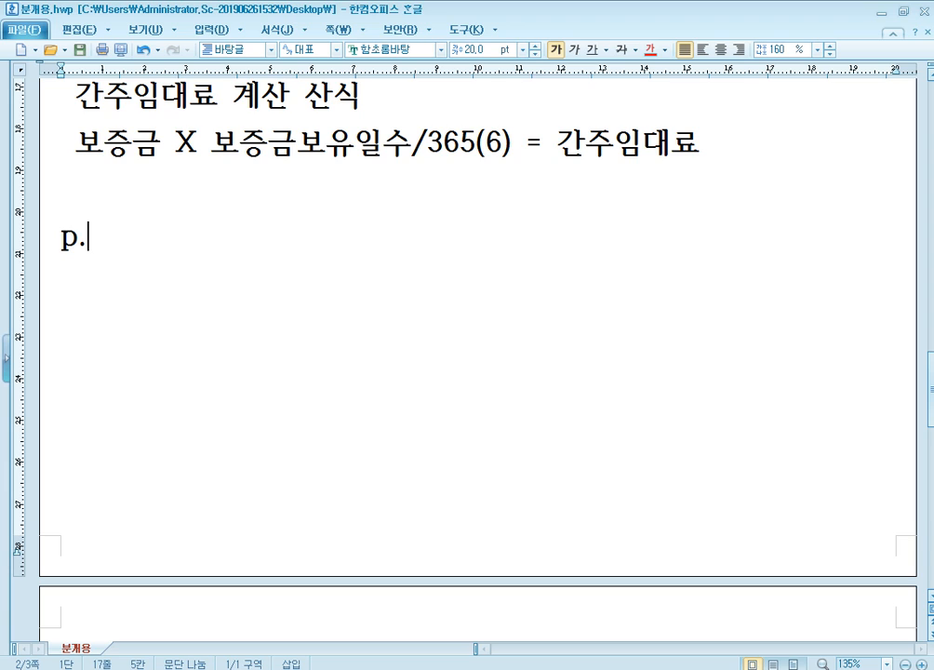
{"action": "type", "text": "575 "}
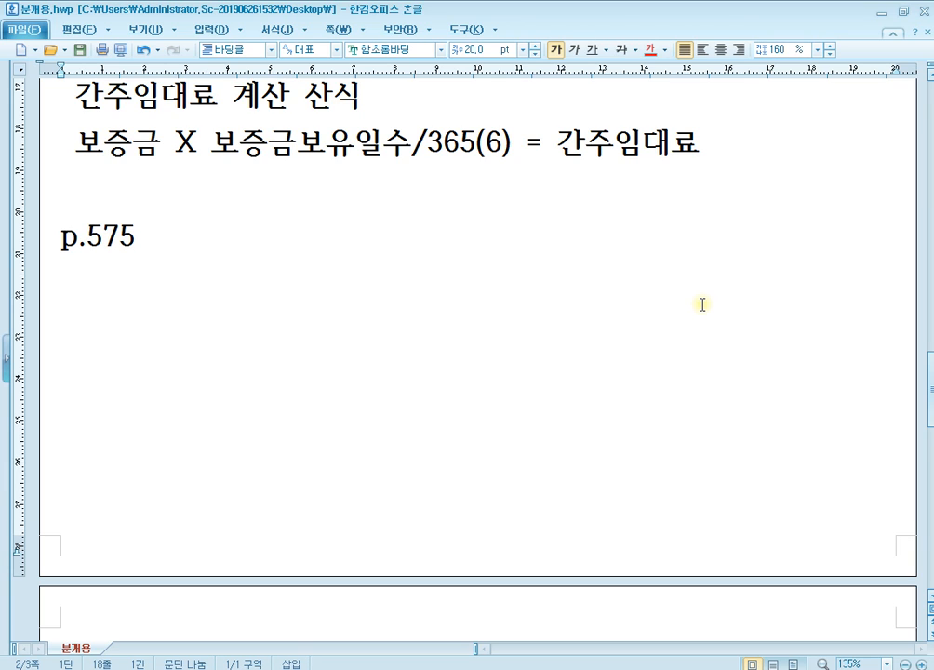
{"action": "type", "text": "p.651"}
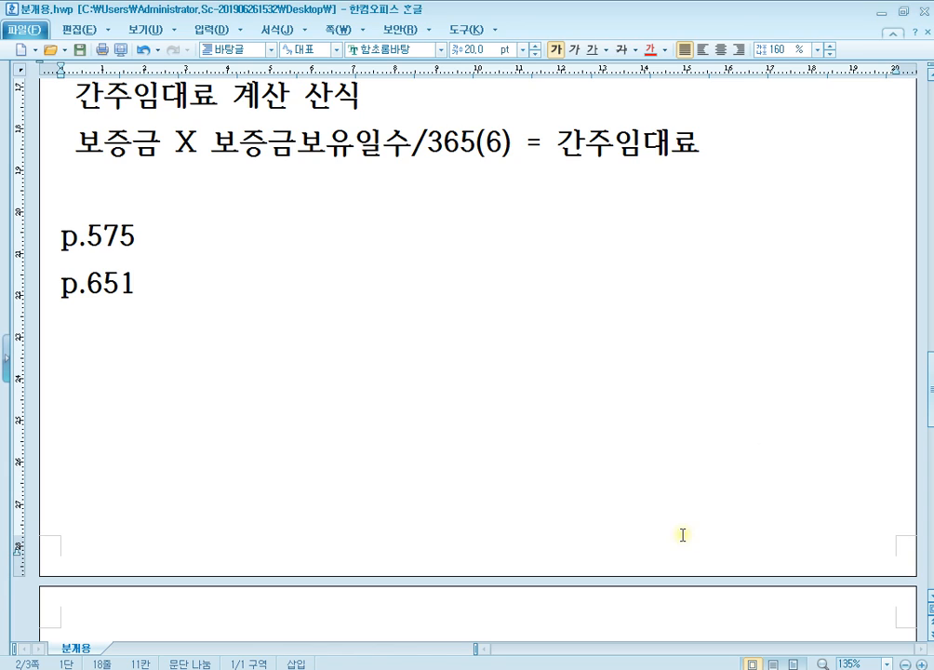
Switch to the textbook PDF in 알PDF and go to page 575.
{"action": "left_click", "coordinate": [470, 615]}
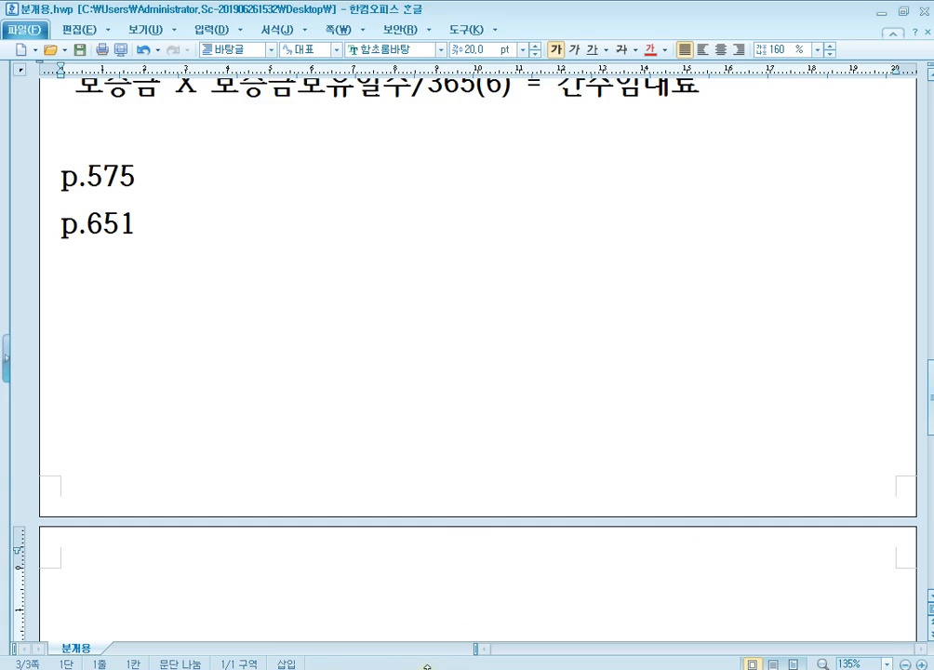
{"action": "left_click", "coordinate": [433, 667]}
{"action": "left_click", "coordinate": [455, 661]}
{"action": "type", "text": "57"}
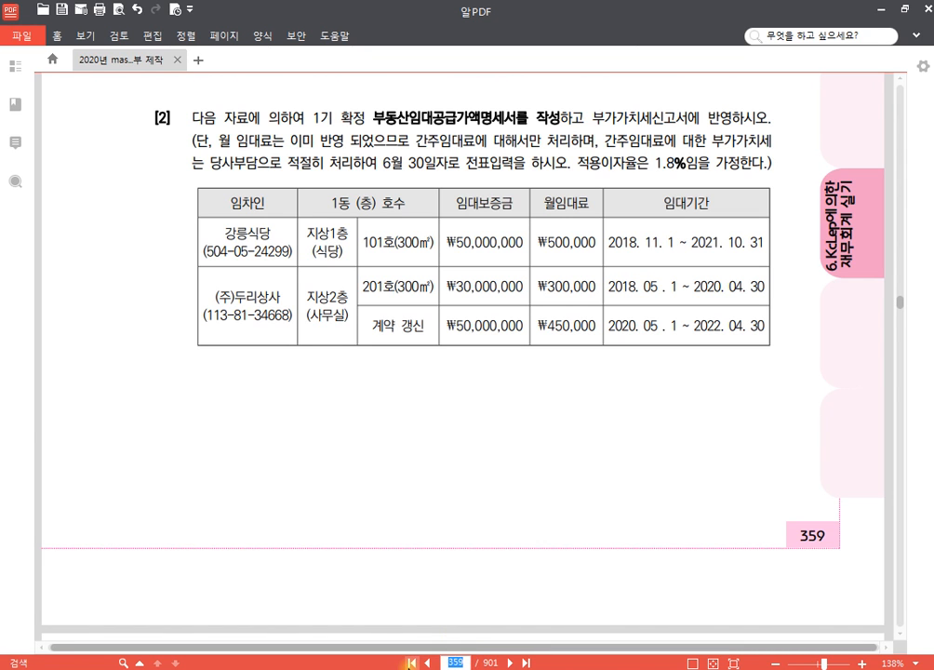
{"action": "type", "text": "5"}
{"action": "key", "text": "Return"}
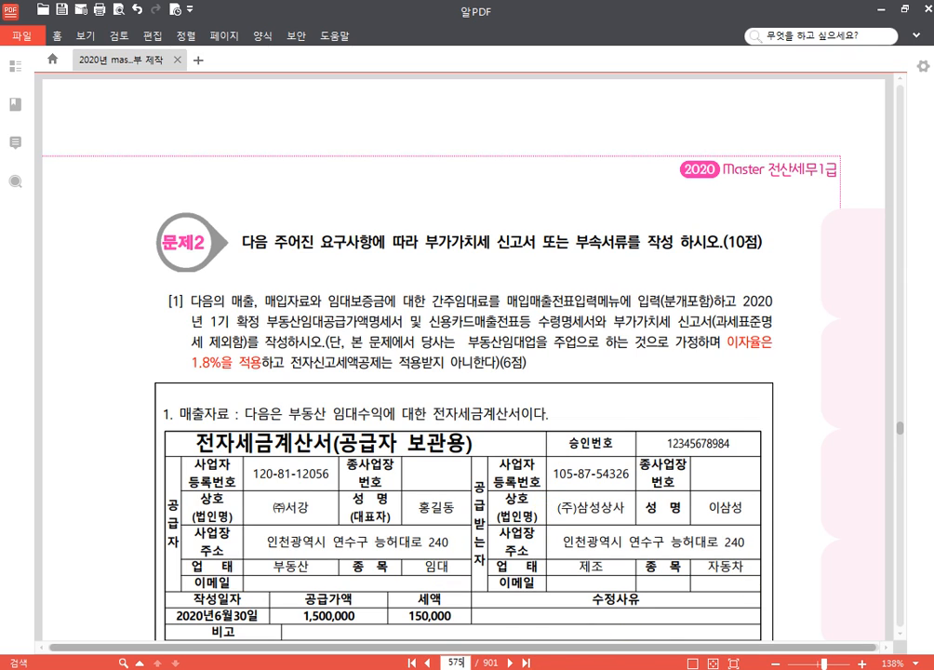
Switch to KcLep and change the working company to 1175 (주)서강.
{"action": "key", "text": "alt+Tab"}
{"action": "left_click", "coordinate": [814, 145]}
{"action": "type", "text": "1175"}
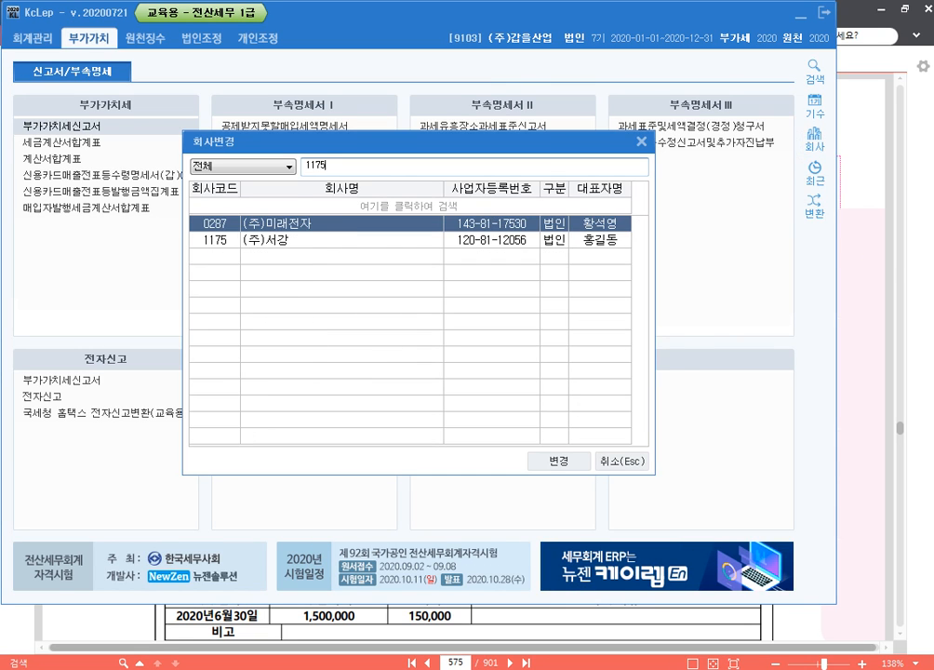
{"action": "key", "text": "Down"}
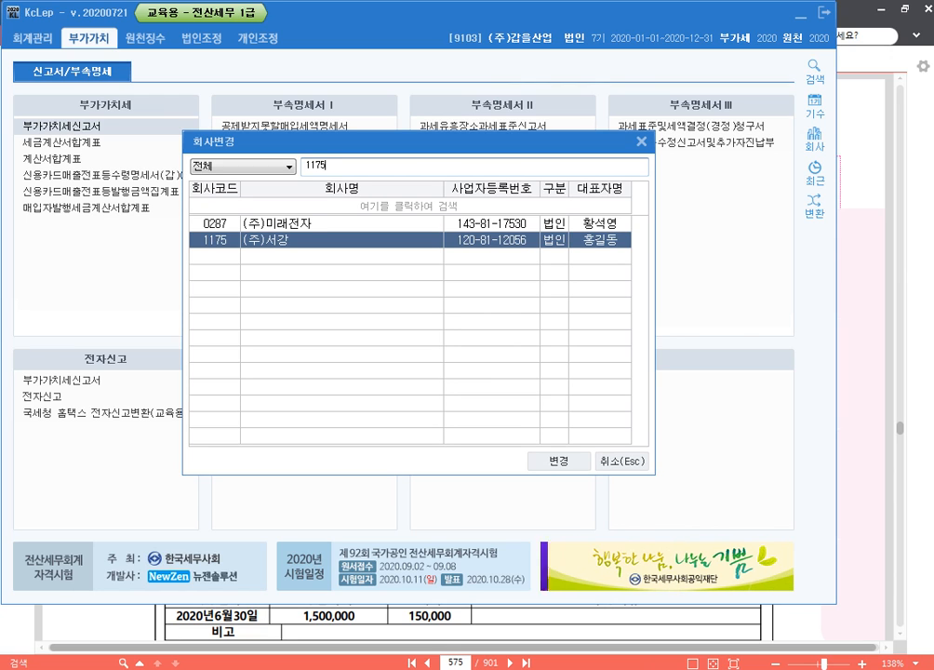
{"action": "key", "text": "Return"}
{"action": "key", "text": "Return"}
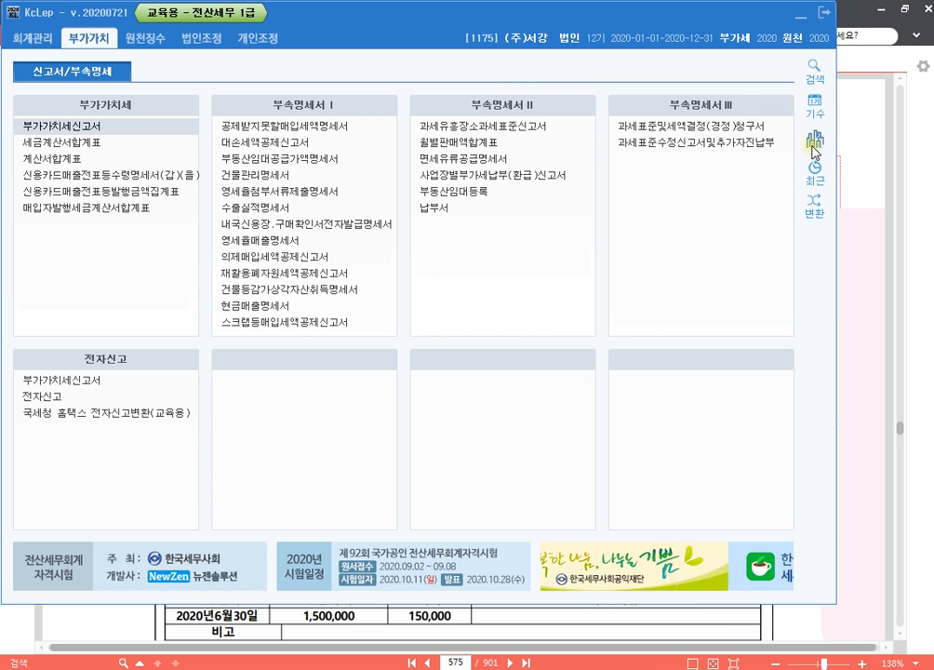
Read 문제2 [1] on textbook page 575, including the electronic tax invoice and the terms of the 부동산 임대차 계약서.
{"action": "left_click", "coordinate": [882, 293]}
{"action": "left_click_drag", "start_coordinate": [516, 505], "coordinate": [513, 339]}
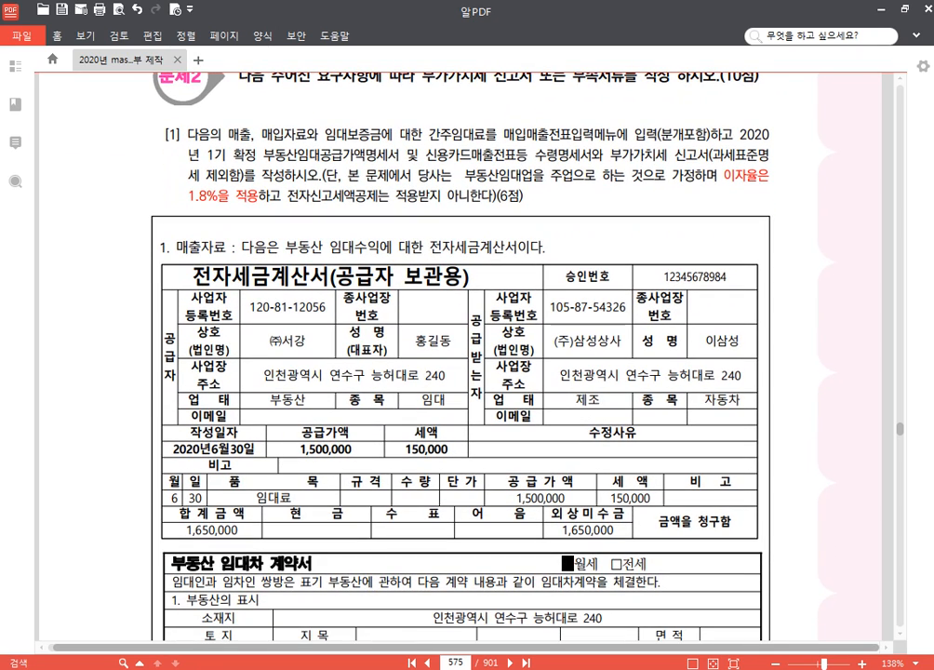
{"action": "key", "text": "alt+Tab"}
{"action": "left_click_drag", "start_coordinate": [87, 177], "coordinate": [138, 176]}
{"action": "left_click", "coordinate": [207, 196]}
{"action": "left_click", "coordinate": [496, 605]}
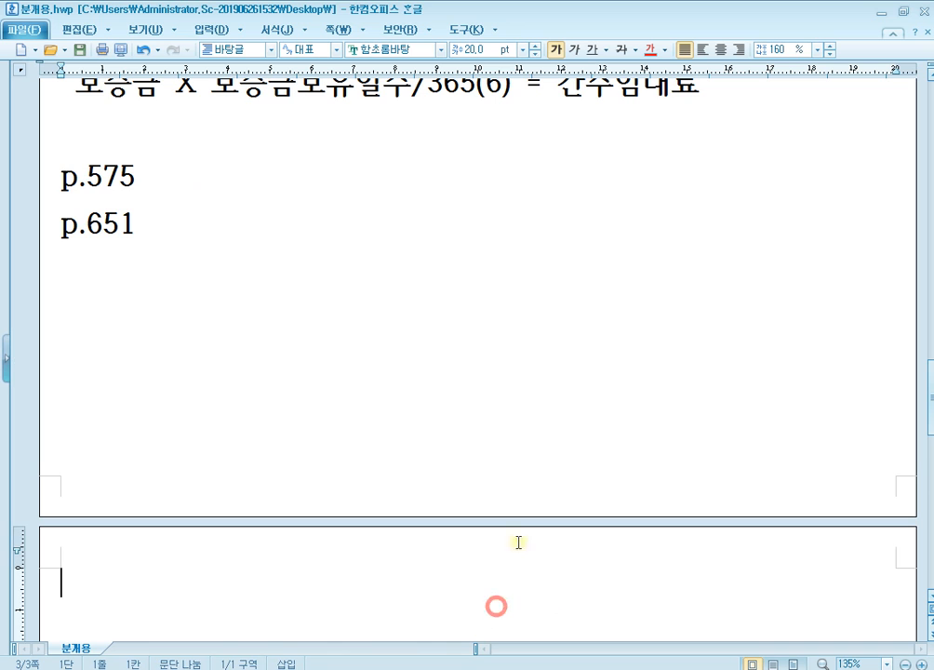
{"action": "left_click", "coordinate": [436, 666]}
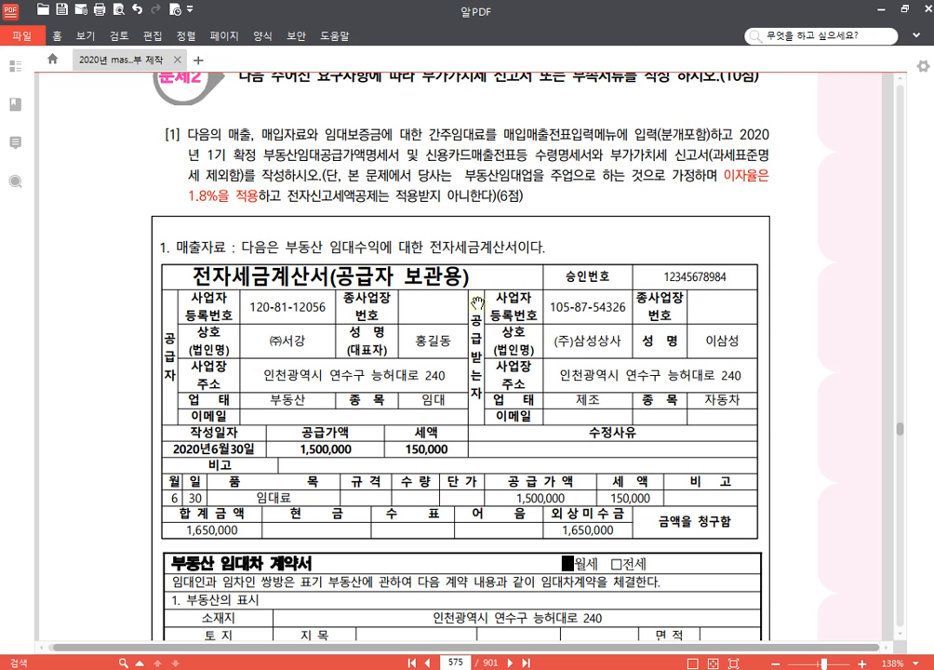
{"action": "scroll", "coordinate": [437, 328], "scroll_direction": "down", "scroll_amount": 5}
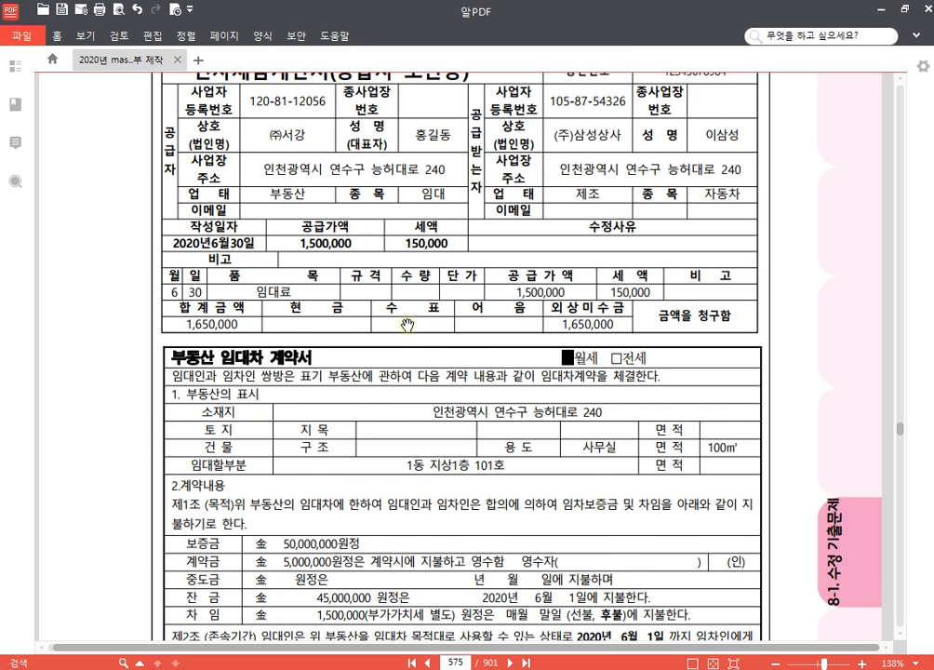
{"action": "scroll", "coordinate": [409, 326], "scroll_direction": "up", "scroll_amount": 3}
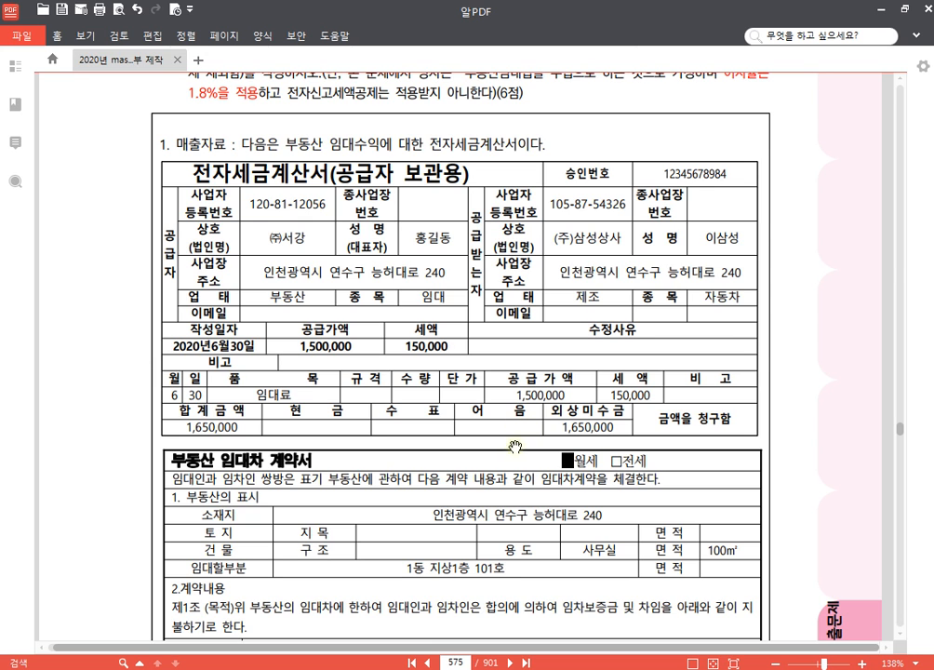
{"action": "scroll", "coordinate": [606, 363], "scroll_direction": "down", "scroll_amount": 3}
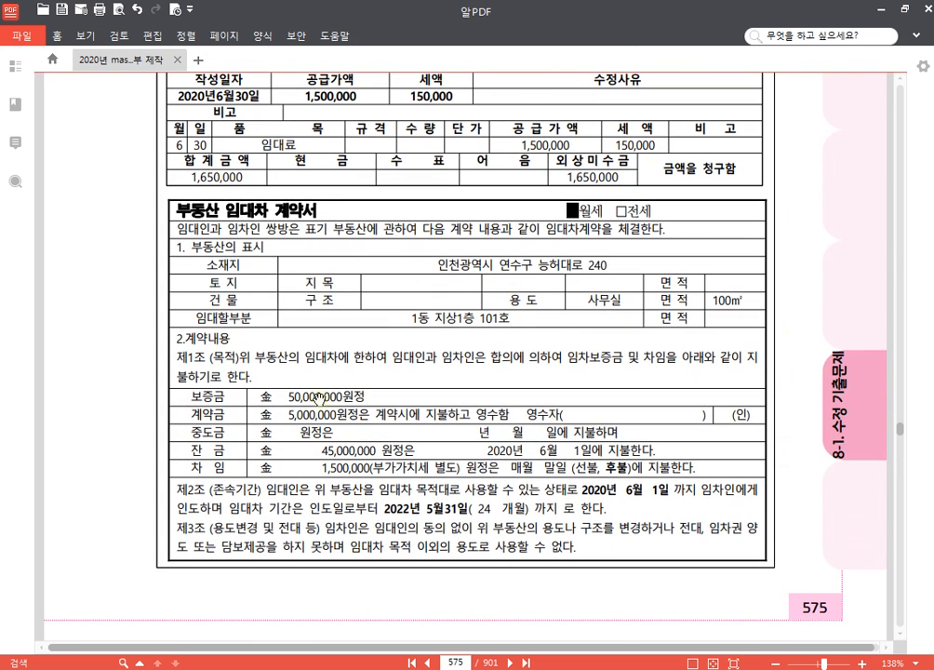
{"action": "left_click_drag", "start_coordinate": [317, 402], "coordinate": [412, 324]}
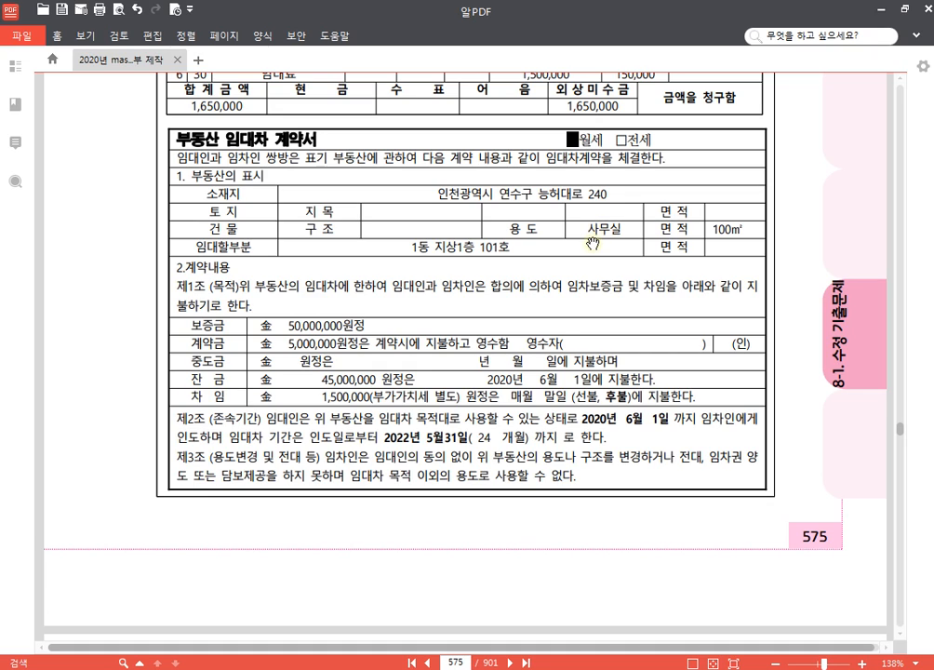
{"action": "scroll", "coordinate": [639, 145], "scroll_direction": "up", "scroll_amount": 1}
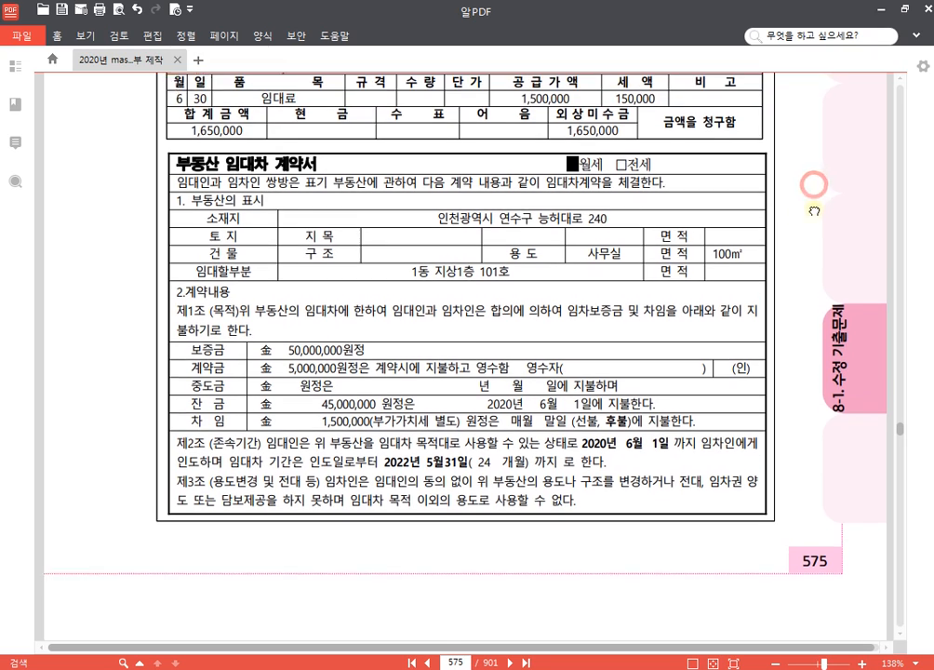
{"action": "scroll", "coordinate": [815, 220], "scroll_direction": "up", "scroll_amount": 5}
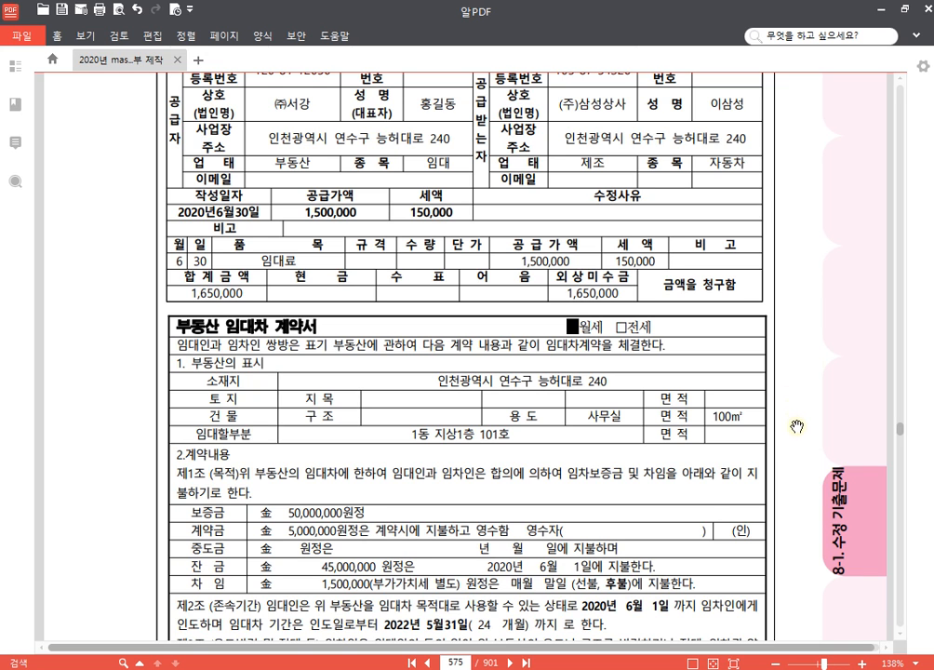
{"action": "scroll", "coordinate": [786, 391], "scroll_direction": "down", "scroll_amount": 8}
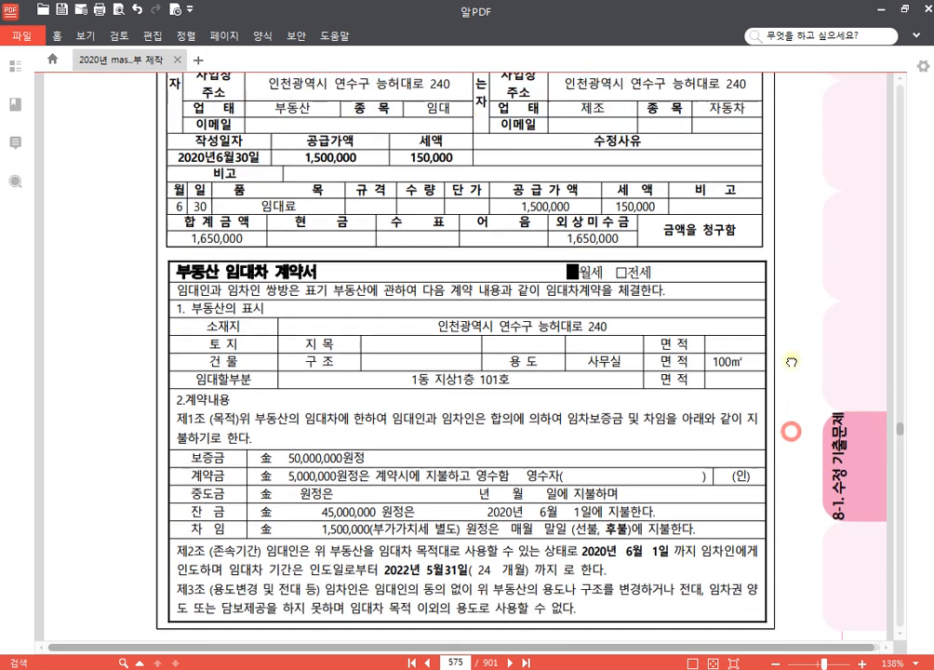
Open 부동산임대공급가액명세서 in KcLep and load the period April to June 2020.
{"action": "left_click", "coordinate": [500, 667]}
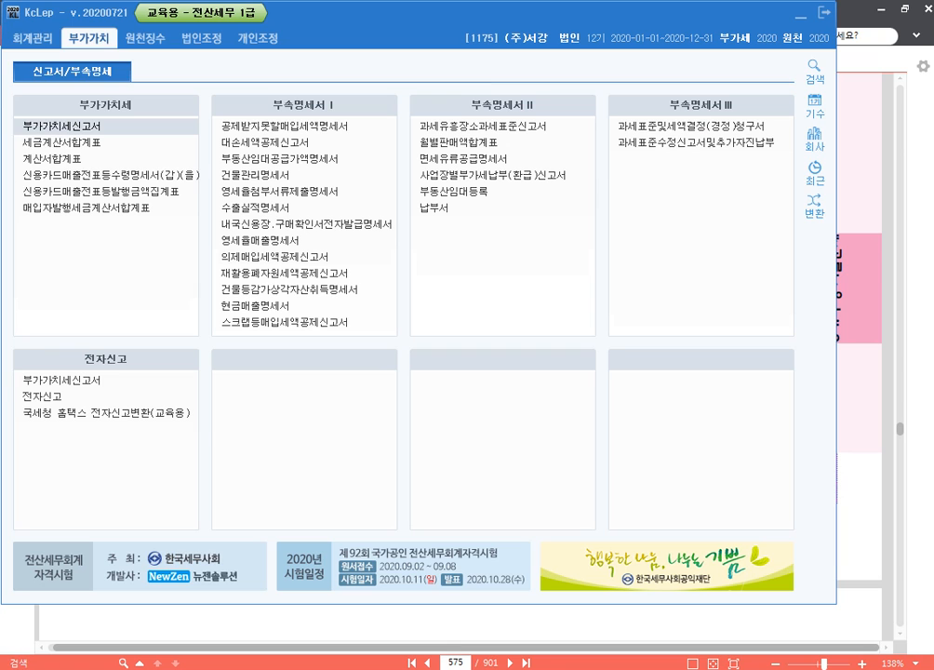
{"action": "double_click", "coordinate": [311, 158]}
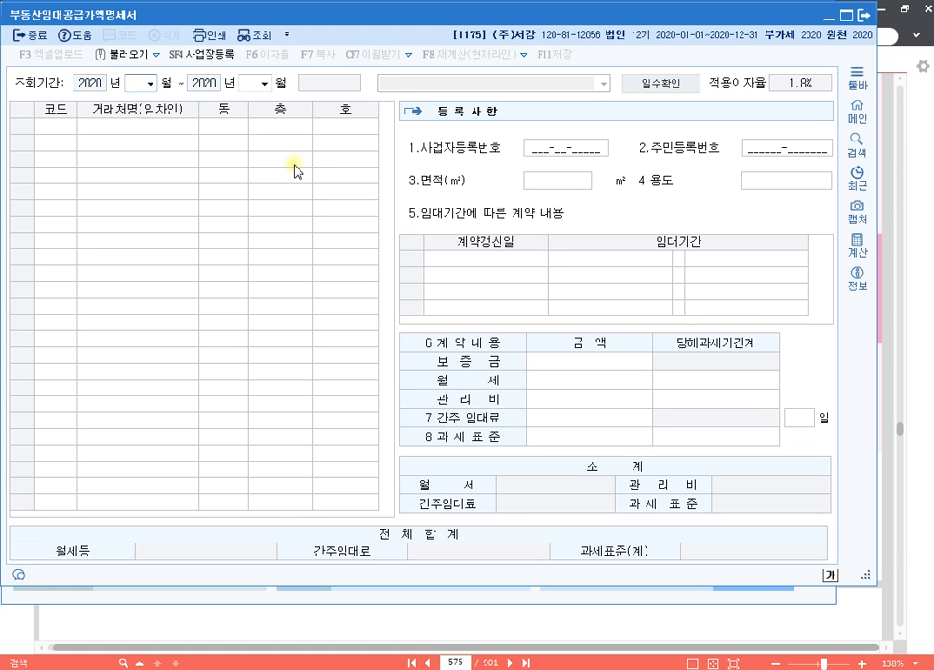
{"action": "type", "text": "4"}
{"action": "key", "text": "Return"}
{"action": "type", "text": "6"}
{"action": "key", "text": "Return"}
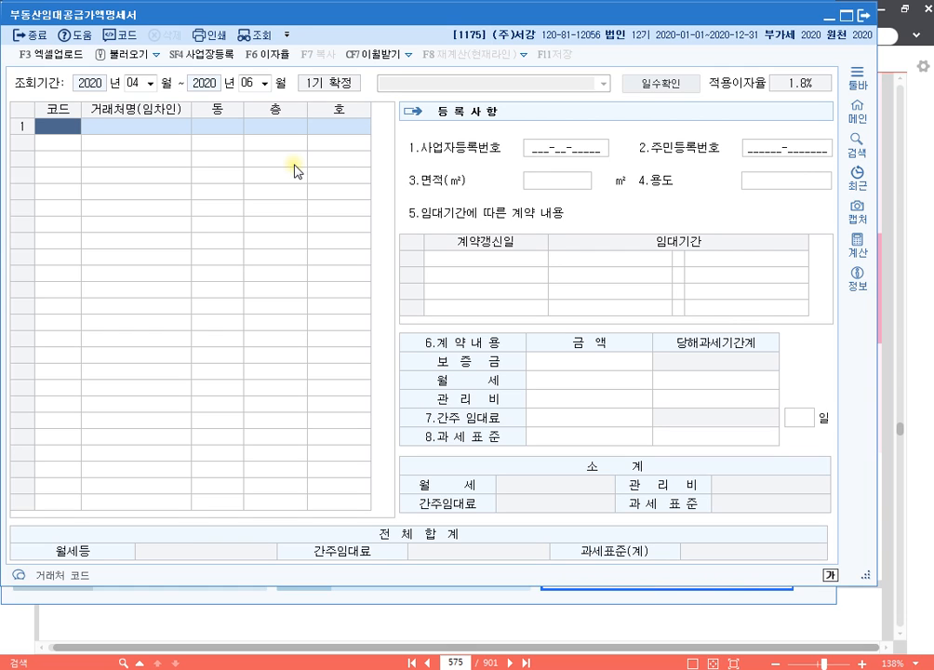
Add (주)삼성상사 as the tenant in row 1 with 동 1, 층 1 and 호 101.
{"action": "key", "text": "F2"}
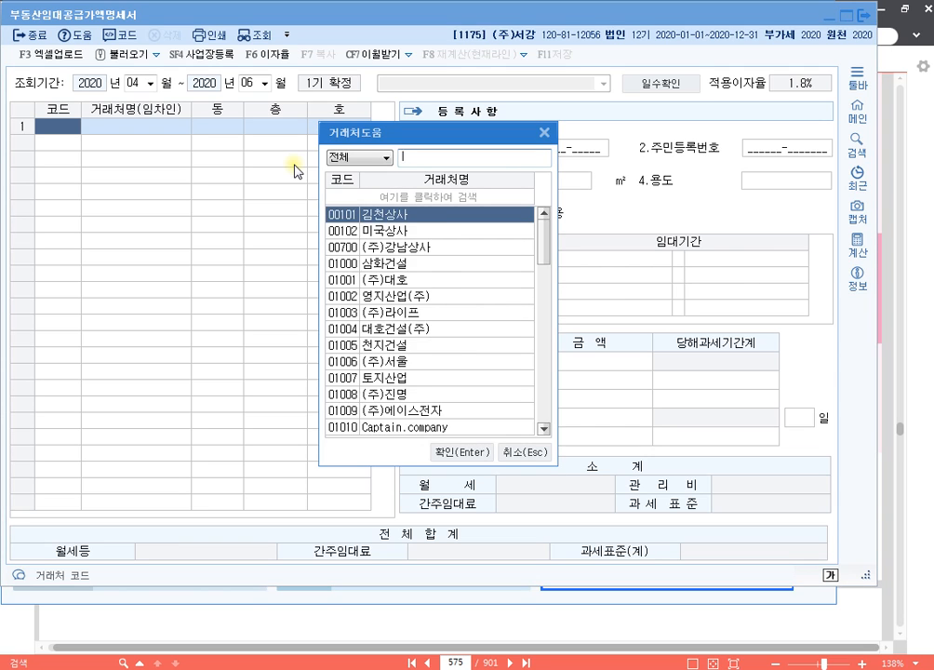
{"action": "type", "text": "삼성"}
{"action": "key", "text": "Return"}
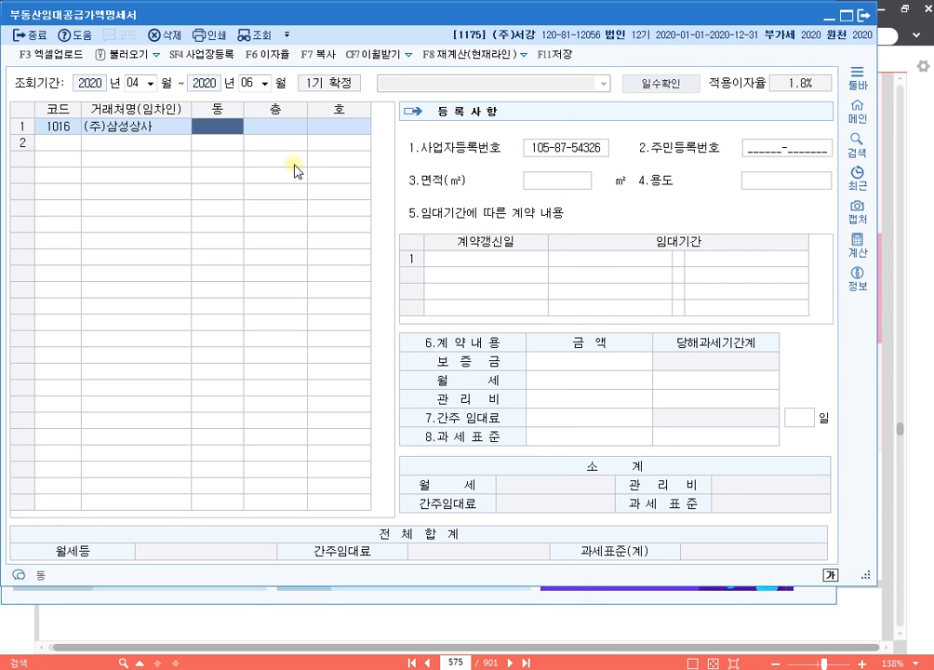
{"action": "type", "text": "1"}
{"action": "key", "text": "Return"}
{"action": "type", "text": "1"}
{"action": "key", "text": "Return"}
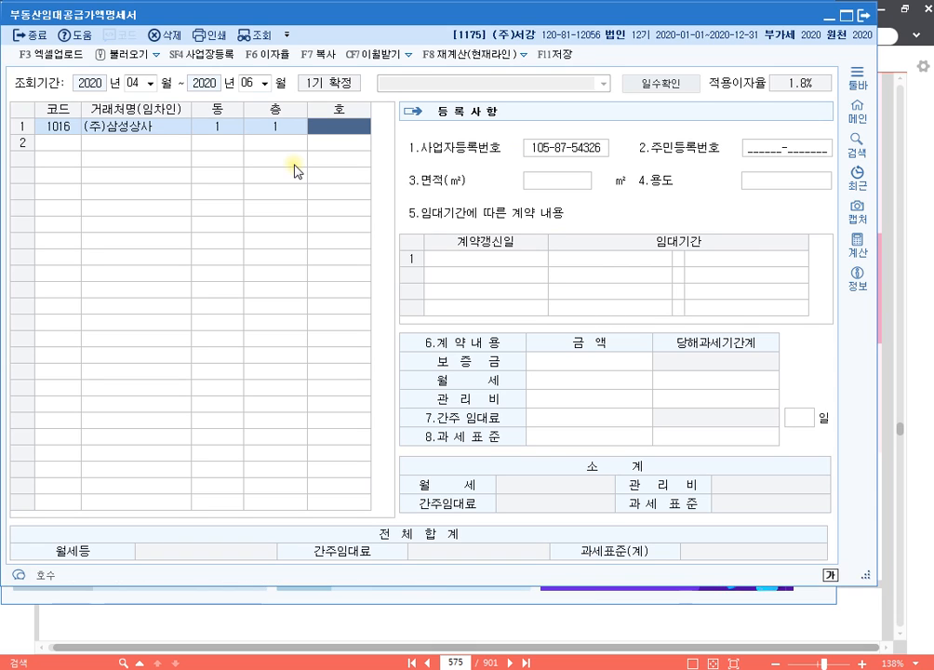
{"action": "type", "text": "101"}
{"action": "key", "text": "Return"}
Set the tenant's 면적 to 100 ㎡ and 용도 to 사무실.
{"action": "key", "text": "Return"}
{"action": "key", "text": "Return"}
{"action": "type", "text": "100"}
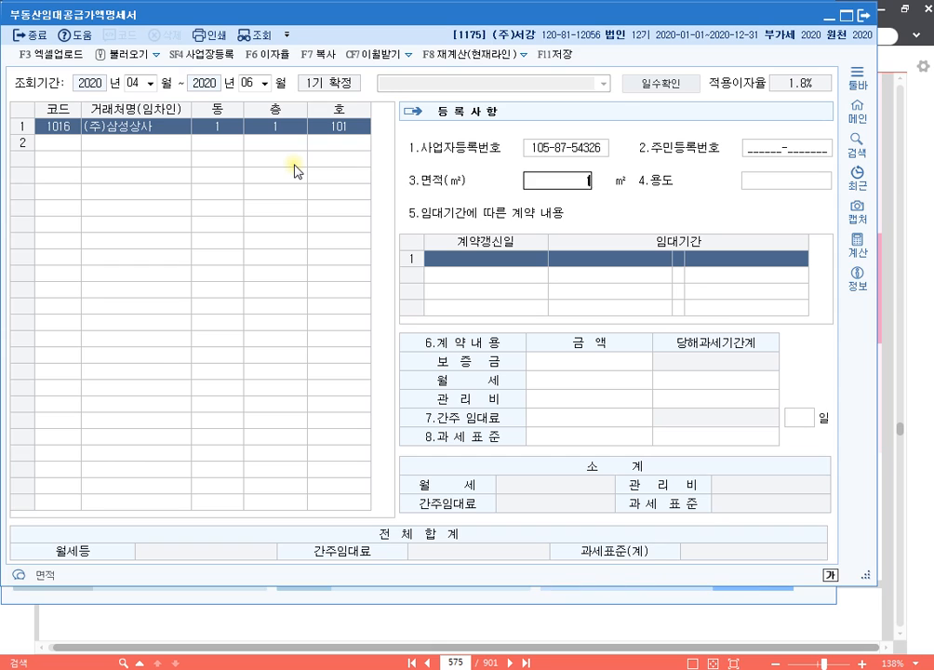
{"action": "key", "text": "Return"}
{"action": "type", "text": "사무실"}
{"action": "key", "text": "Return"}
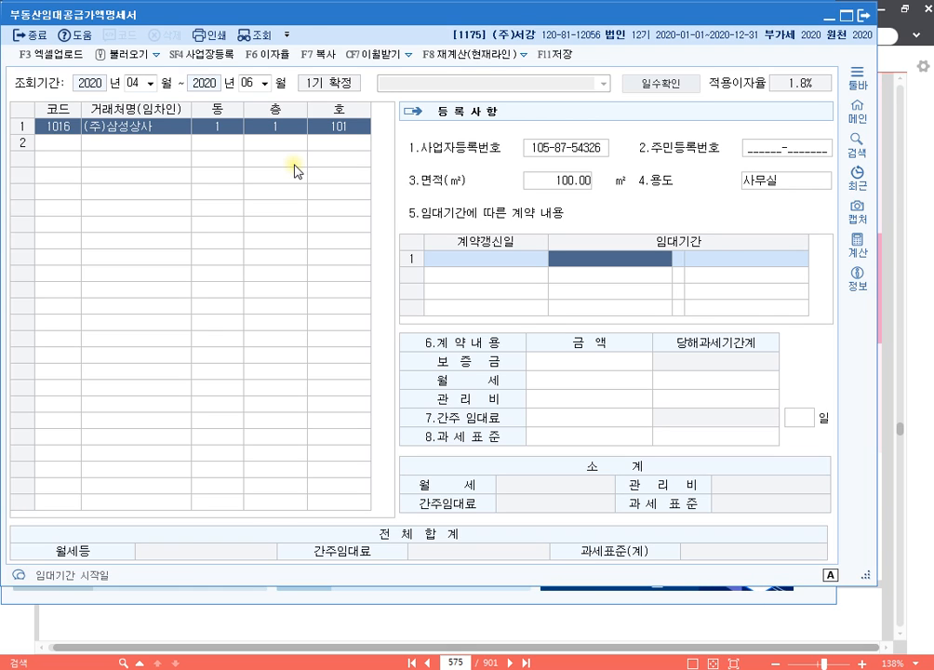
Set the 임대기간 in the first contract row to 2020-06-01 through 2022-05-31.
{"action": "type", "text": "20200"}
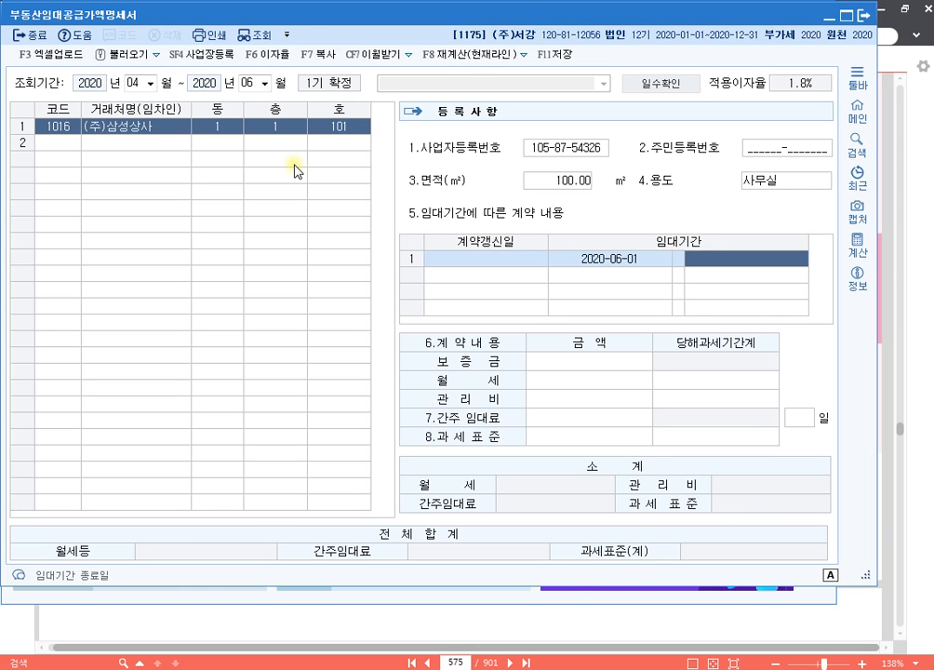
{"action": "key", "text": "Return"}
{"action": "type", "text": "202"}
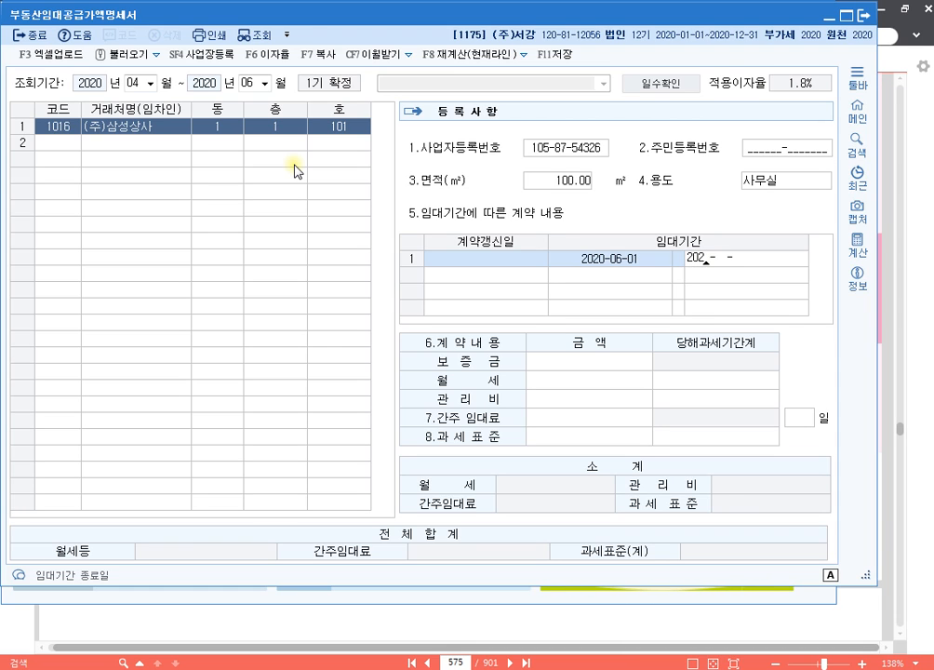
{"action": "type", "text": "2-05-31"}
{"action": "key", "text": "Return"}
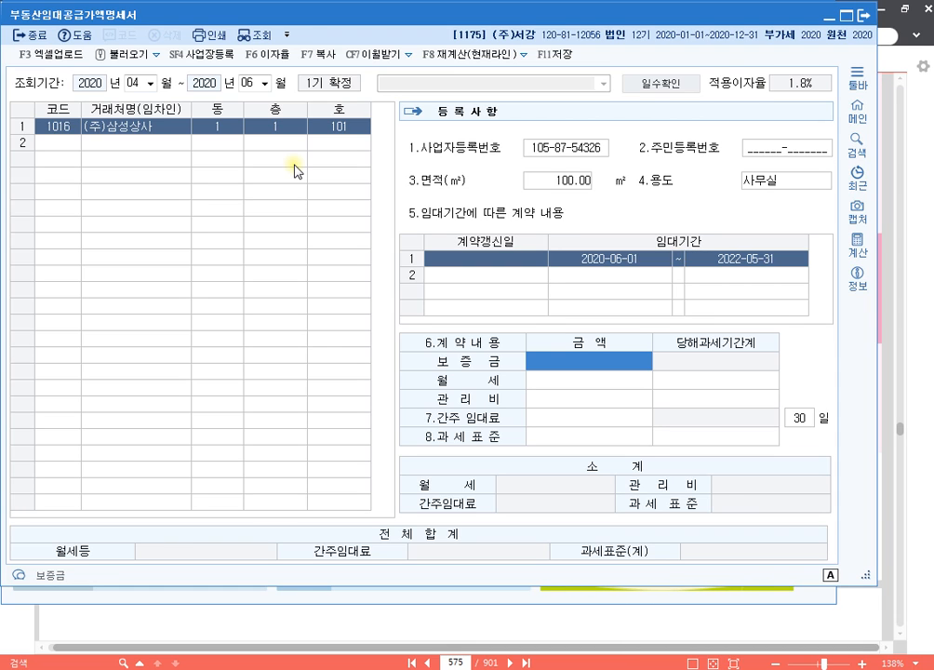
Enter a 보증금 of 50,000,000 and a 월세 of 1,500,000 in the contract details.
{"action": "type", "text": "50000000"}
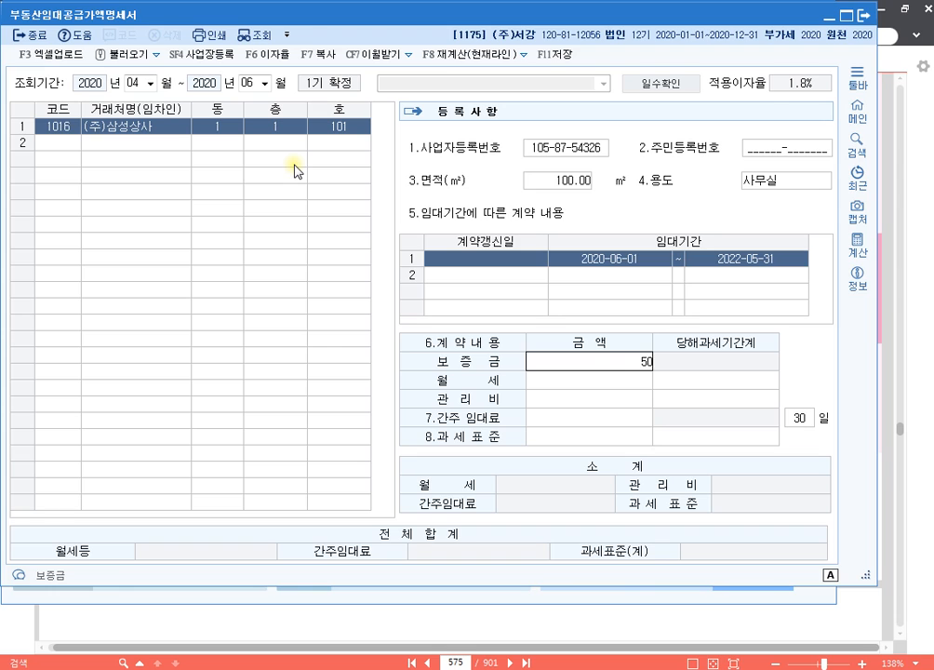
{"action": "key", "text": "Return"}
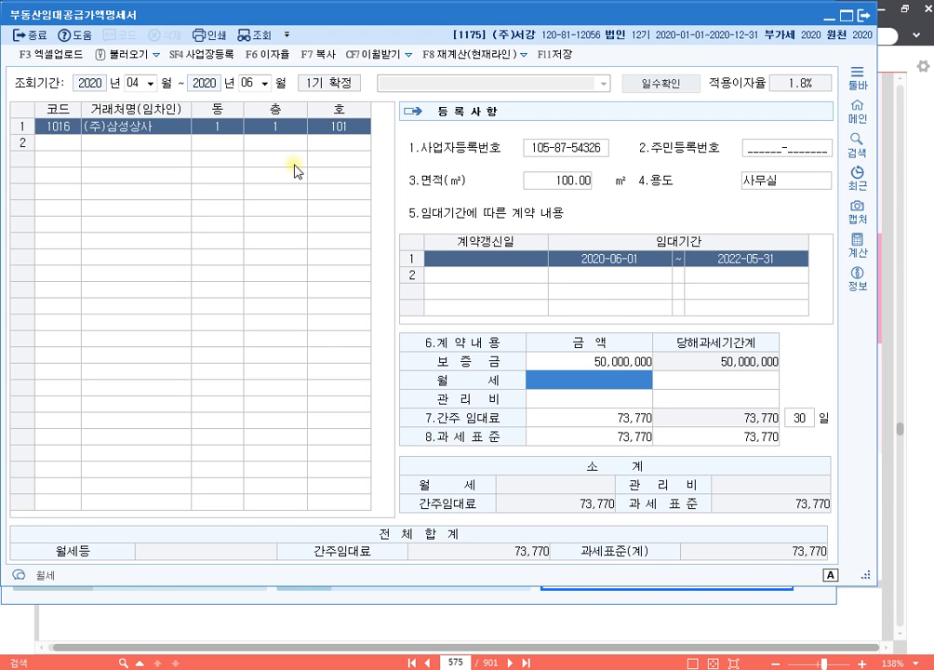
{"action": "type", "text": "1,500,000"}
{"action": "key", "text": "Return"}
{"action": "key", "text": "Return"}
{"action": "key", "text": "Return"}
{"action": "key", "text": "Return"}
{"action": "key", "text": "Return"}
{"action": "key", "text": "Return"}
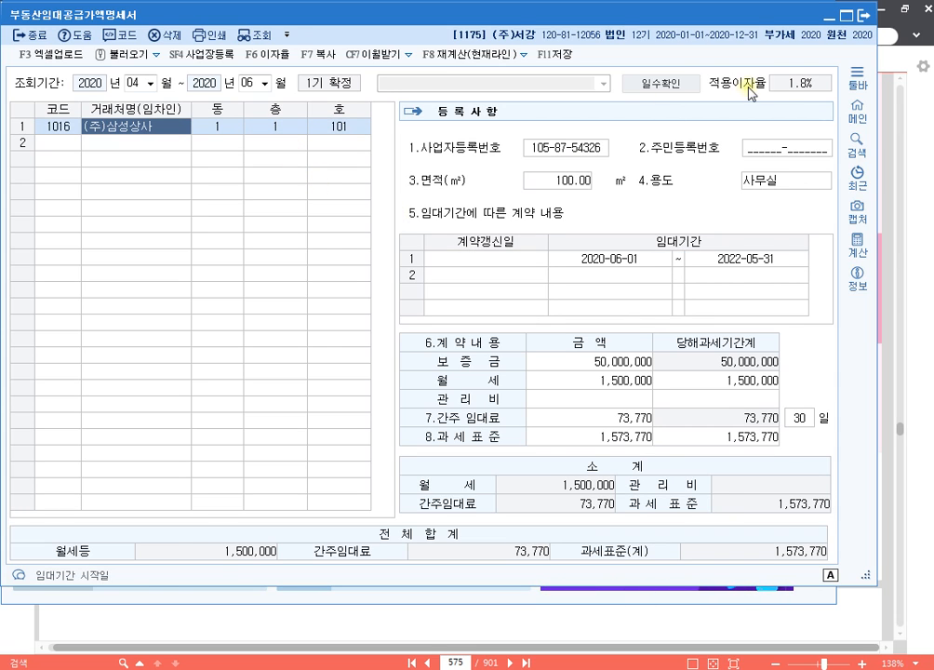
Check the 적용이자율 and save the 부동산임대공급가액명세서.
{"action": "left_click", "coordinate": [798, 83]}
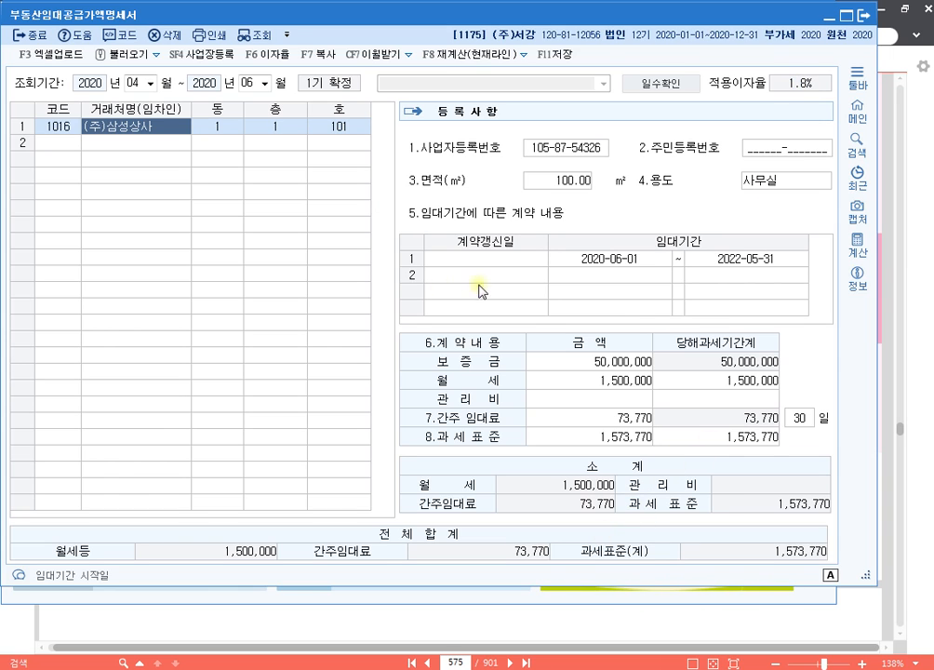
{"action": "left_click", "coordinate": [808, 87]}
{"action": "left_click", "coordinate": [552, 54]}
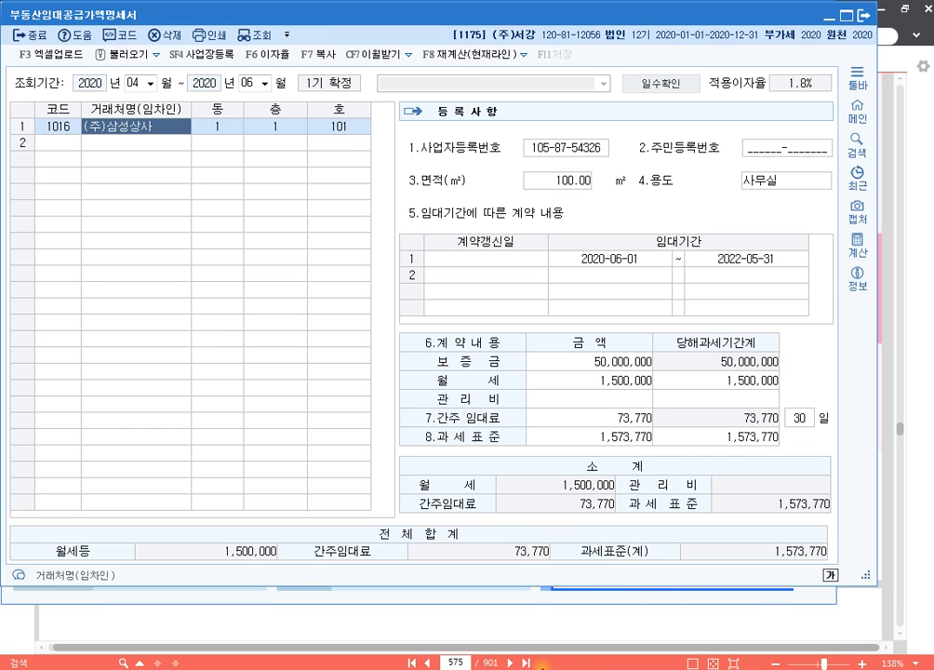
Return to the main menu and open 매입매출전표입력 from the 회계관리 module.
{"action": "key", "text": "Escape"}
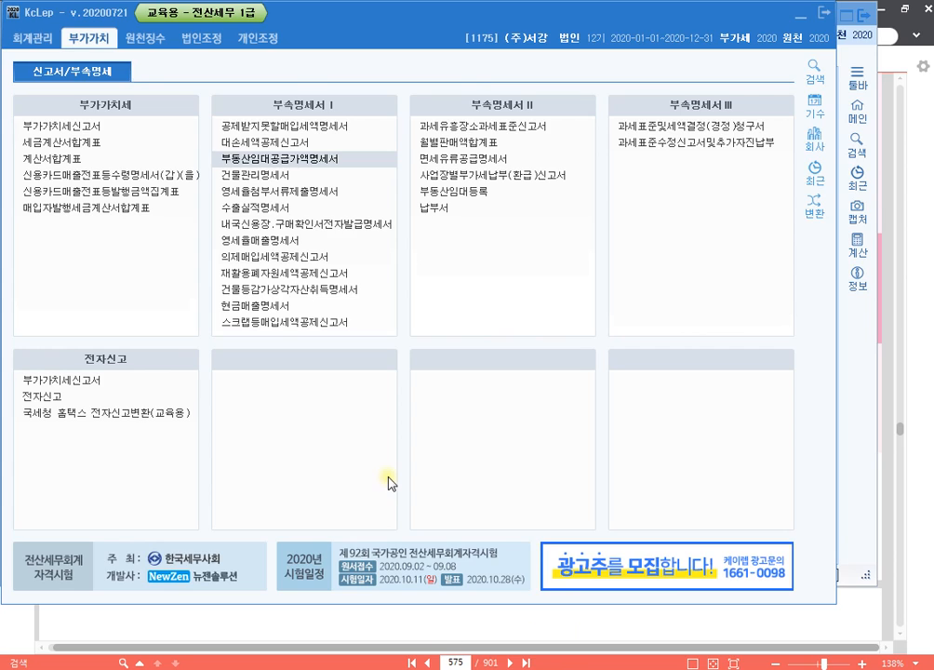
{"action": "left_click", "coordinate": [35, 35]}
{"action": "left_click", "coordinate": [148, 144]}
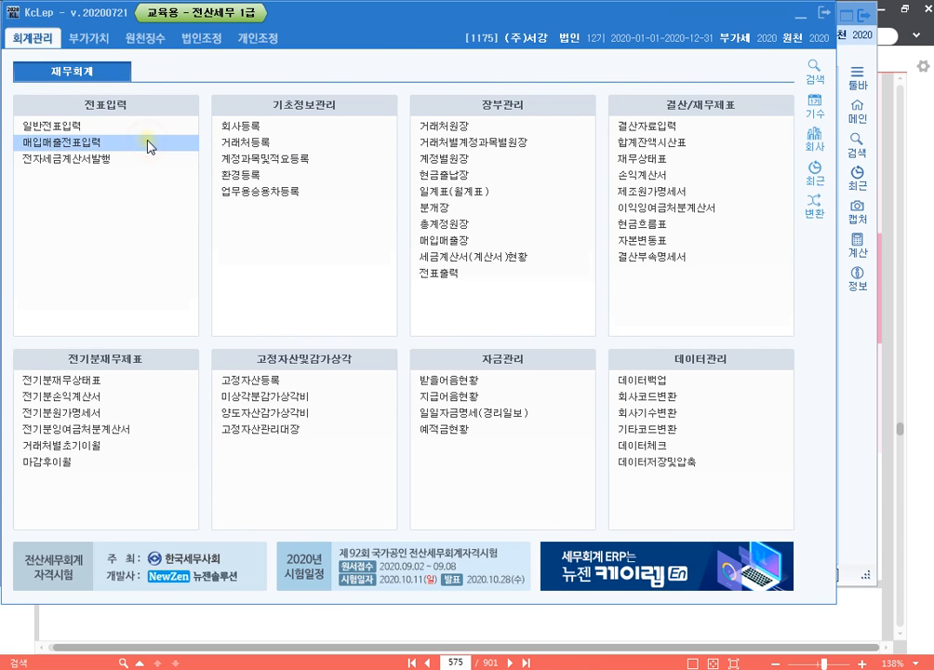
{"action": "left_click", "coordinate": [239, 110]}
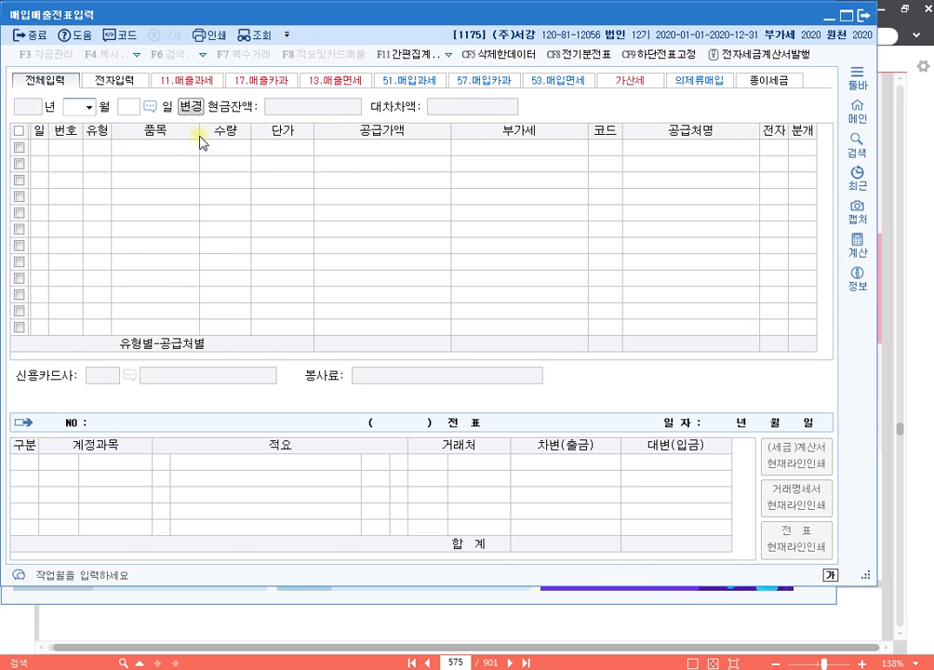
Start a sales voucher dated June 30 with type 11.과세 and the item 간주임대료.
{"action": "type", "text": "0630"}
{"action": "key", "text": "Return"}
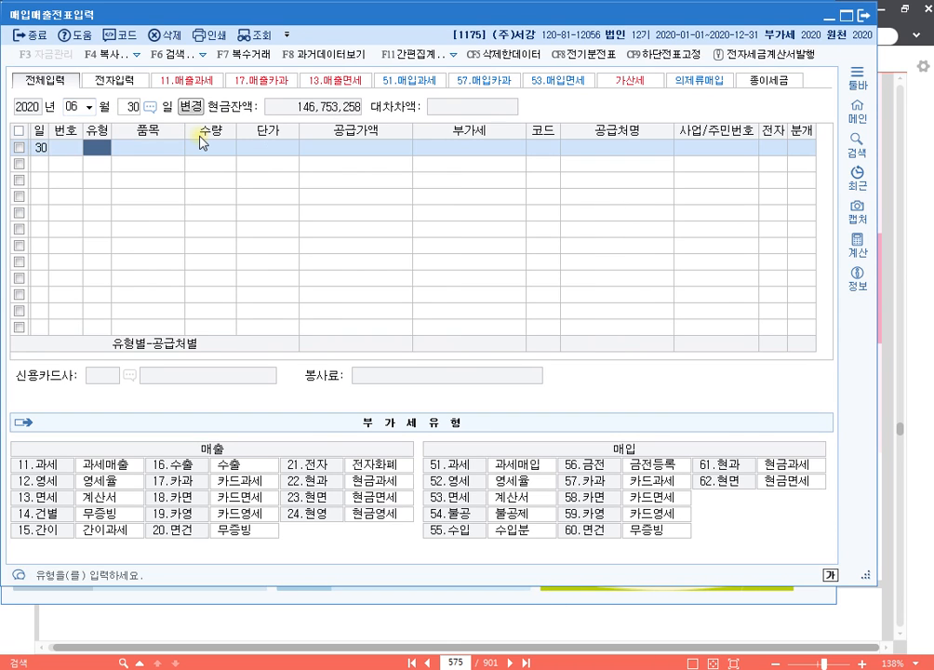
{"action": "type", "text": "11"}
{"action": "key", "text": "Return"}
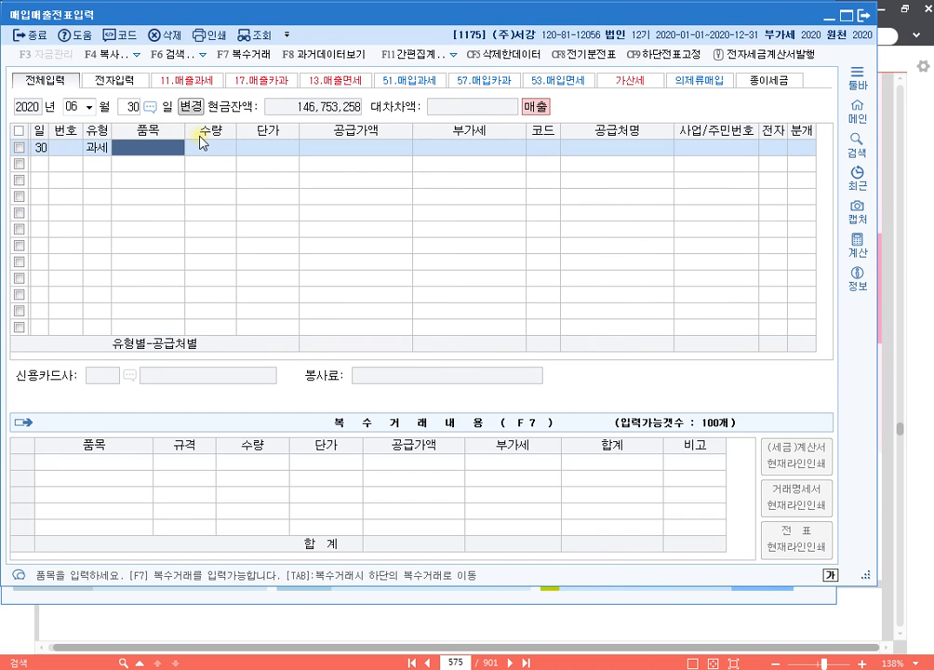
{"action": "left_click_drag", "start_coordinate": [871, 575], "coordinate": [875, 455]}
{"action": "type", "text": "ㄱ"}
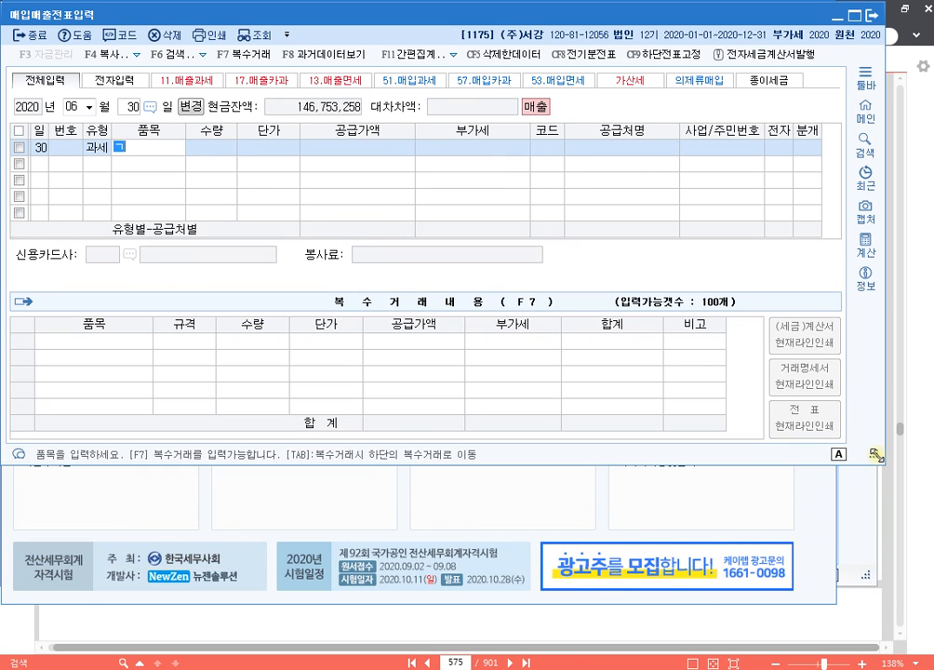
{"action": "type", "text": "ㅏㄴ주임대료"}
{"action": "key", "text": "Return"}
{"action": "key", "text": "Return"}
{"action": "key", "text": "Return"}
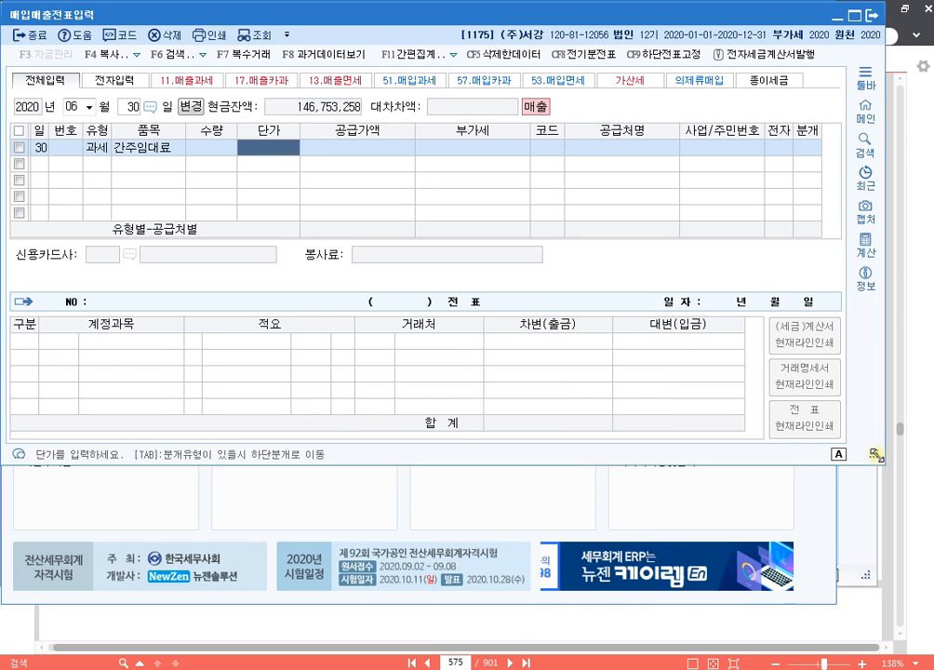
Enter the calculated 간주임대료 of 73,770 as the 공급가액, accept the 부가세, and leave the supplier blank.
{"action": "key", "text": "alt+Tab"}
{"action": "key", "text": "alt+Tab"}
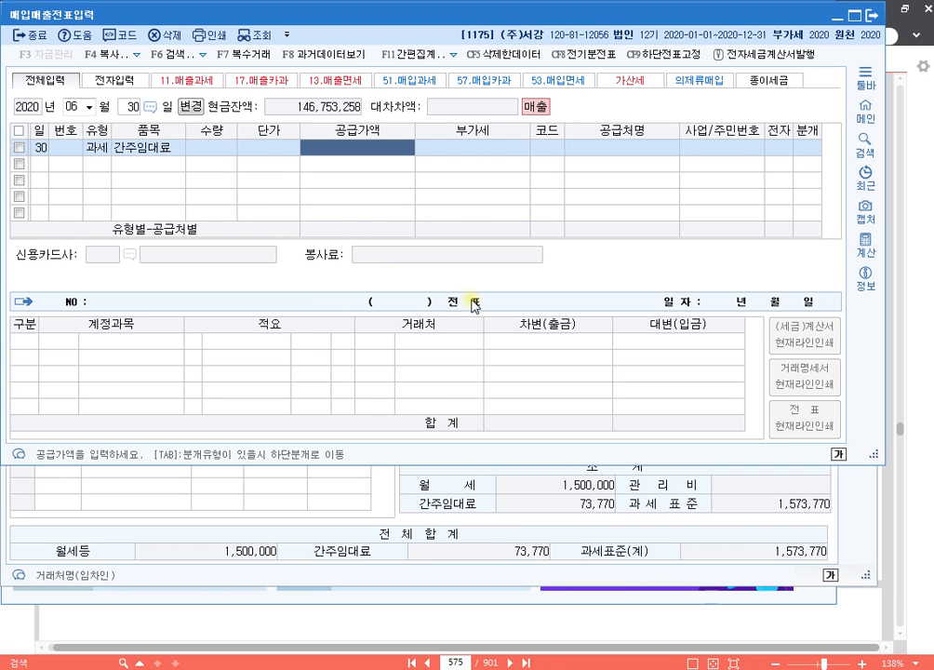
{"action": "type", "text": "73,770"}
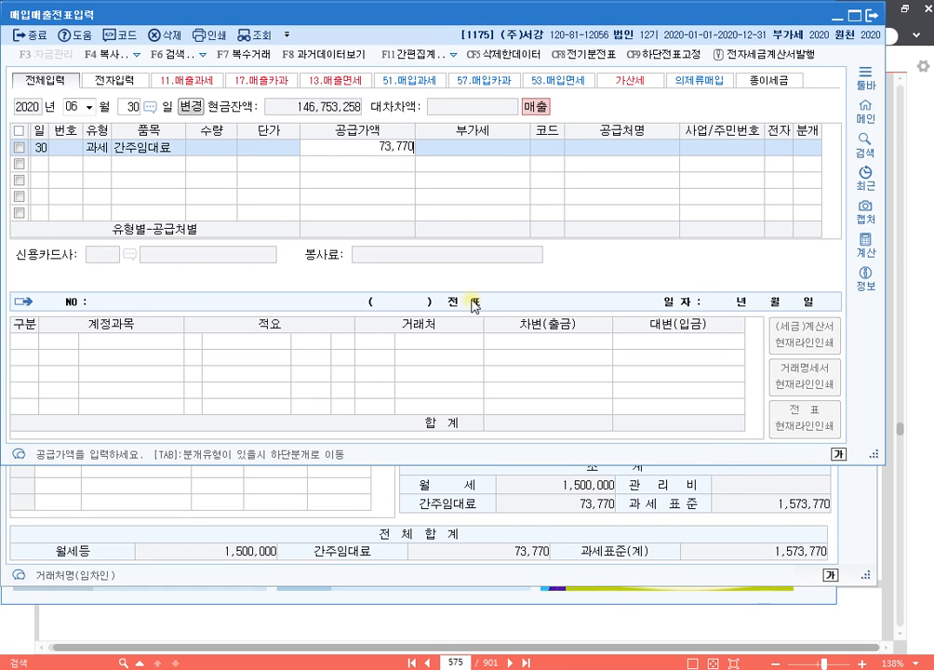
{"action": "key", "text": "Return"}
{"action": "key", "text": "Return"}
{"action": "key", "text": "Return"}
{"action": "key", "text": "Return"}
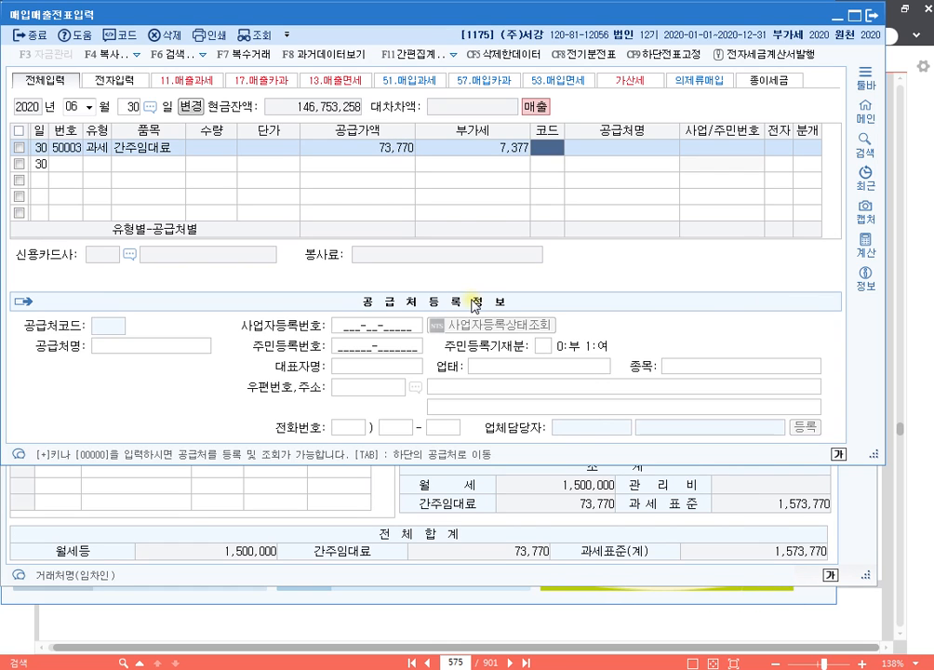
{"action": "key", "text": "Return"}
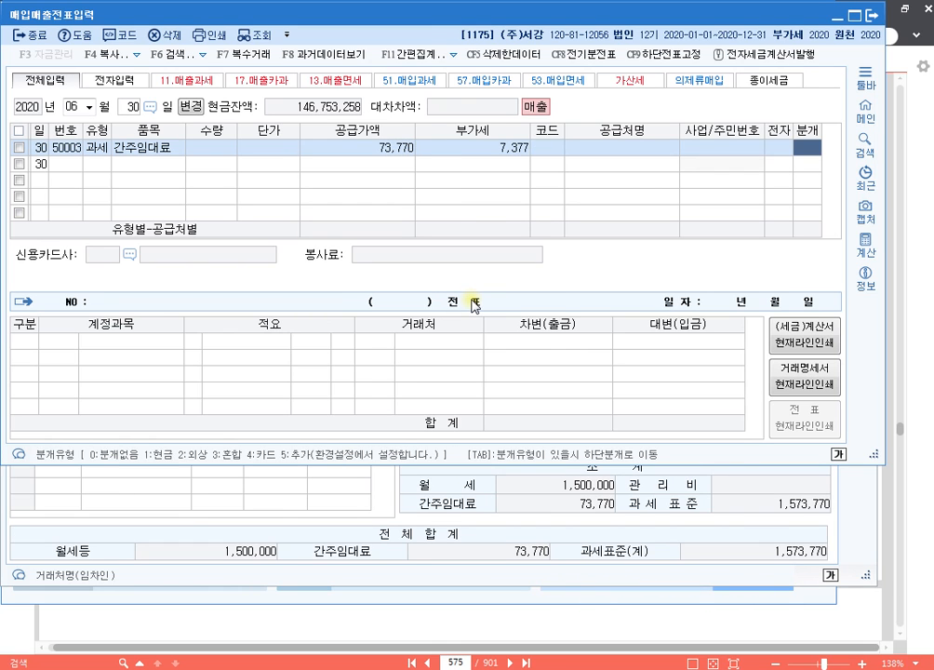
Journalize the 간주임대료 voucher as 혼합, debiting 0817 세금과공과금 for 7,377.
{"action": "type", "text": "3"}
{"action": "key", "text": "Return"}
{"action": "type", "text": "3"}
{"action": "key", "text": "Return"}
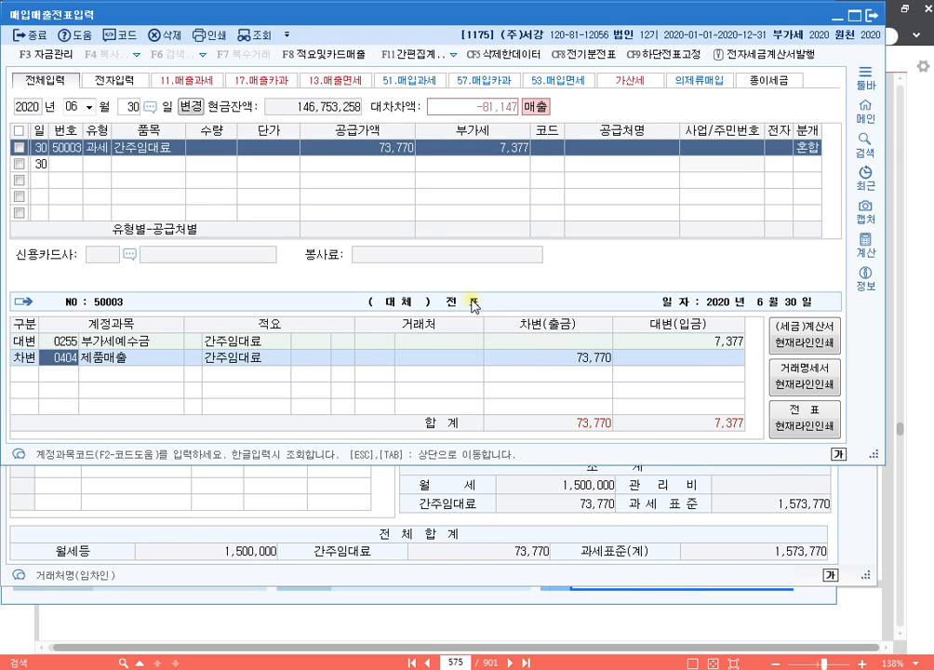
{"action": "type", "text": "0817"}
{"action": "key", "text": "Return"}
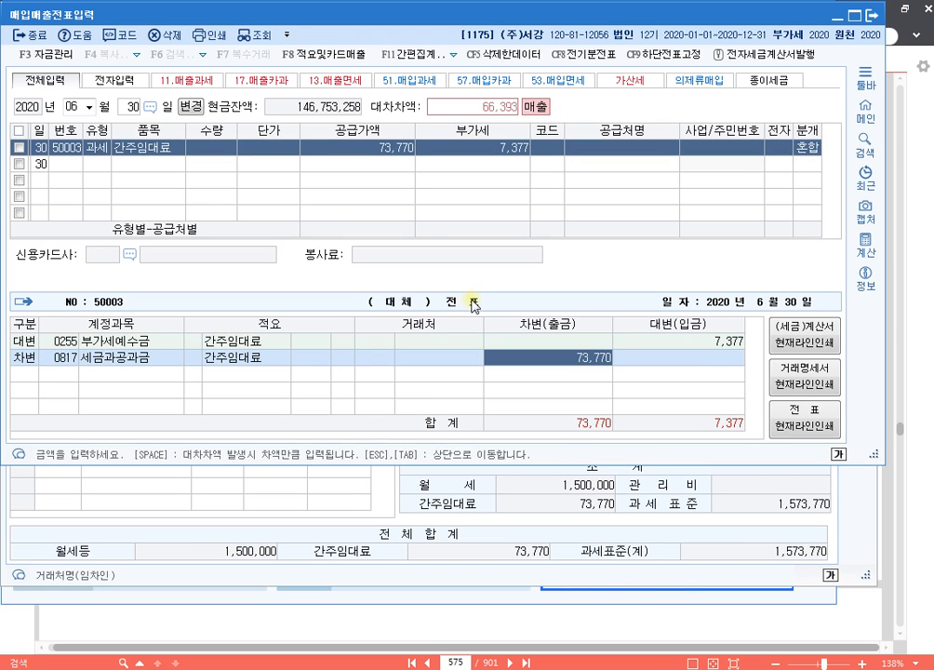
{"action": "type", "text": "7377"}
{"action": "key", "text": "Return"}
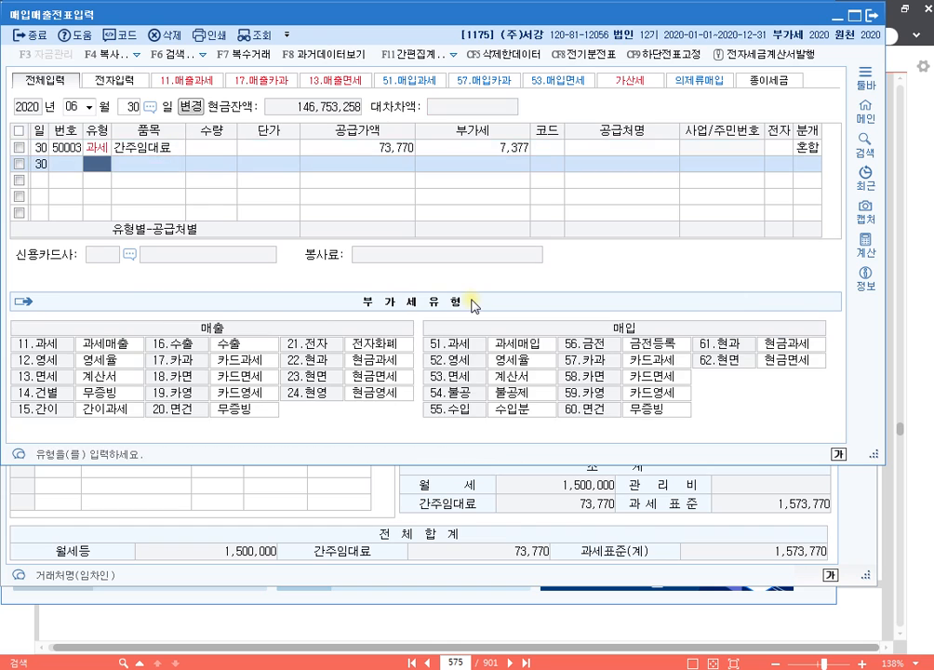
{"action": "key", "text": "Left"}
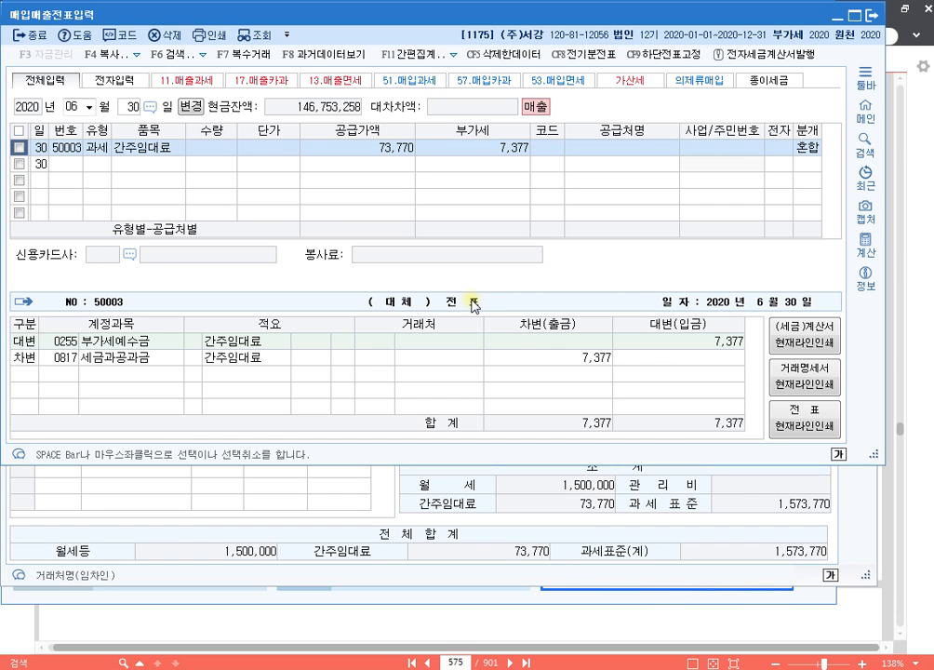
{"action": "key", "text": "Return"}
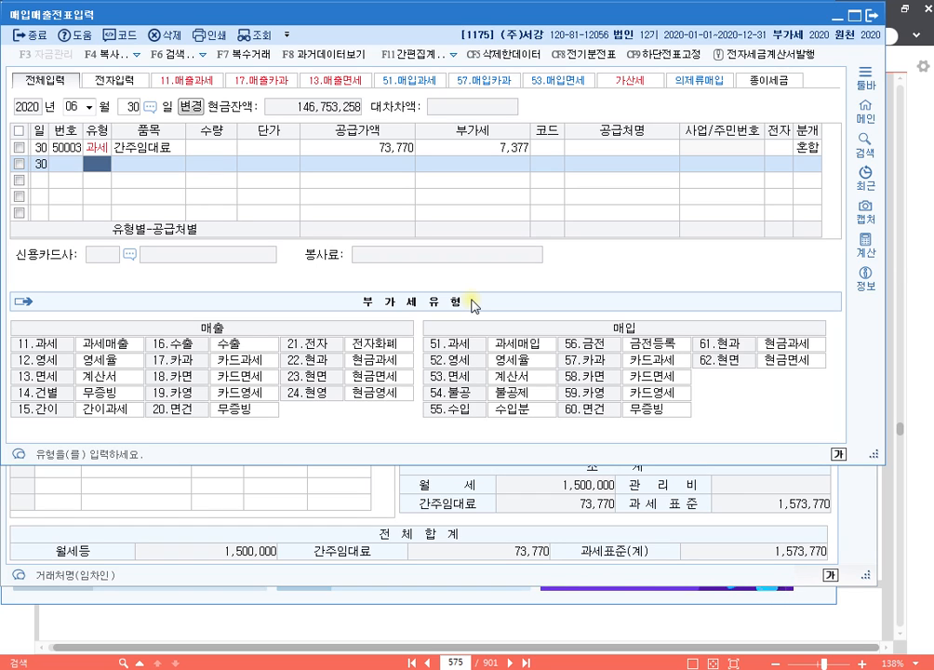
Add a second June 30 sales line of type 11.과세 for 임대료 with a 공급가액 of 1,500,000.
{"action": "type", "text": "11"}
{"action": "key", "text": "Return"}
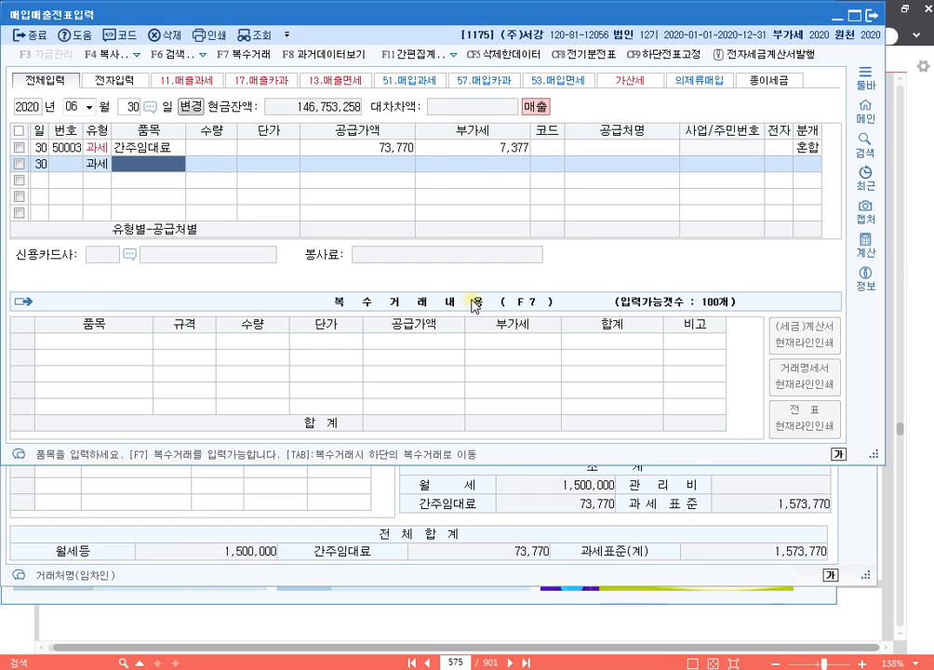
{"action": "type", "text": "임대"}
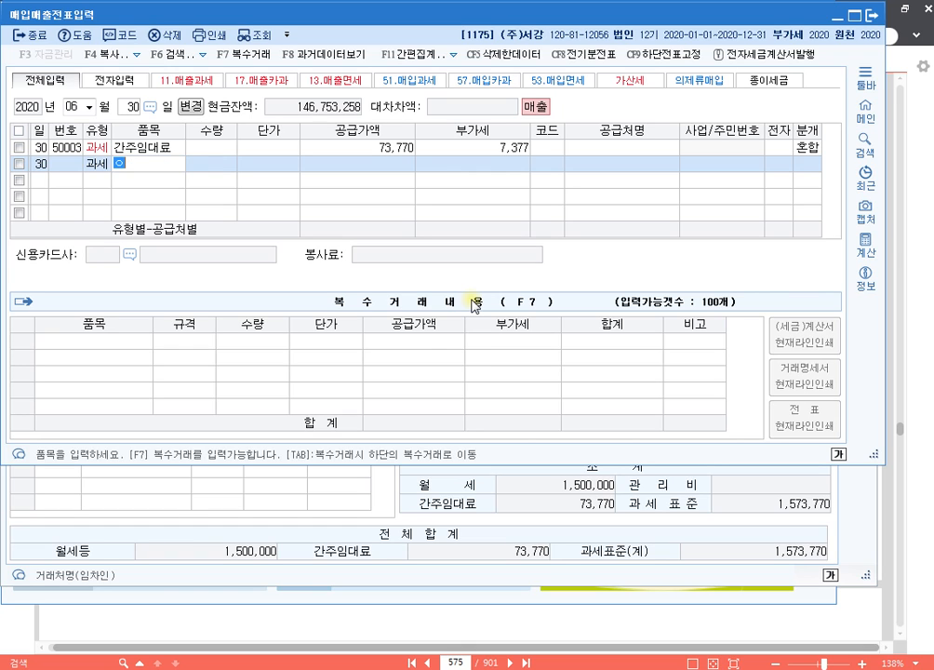
{"action": "type", "text": "료"}
{"action": "key", "text": "Return"}
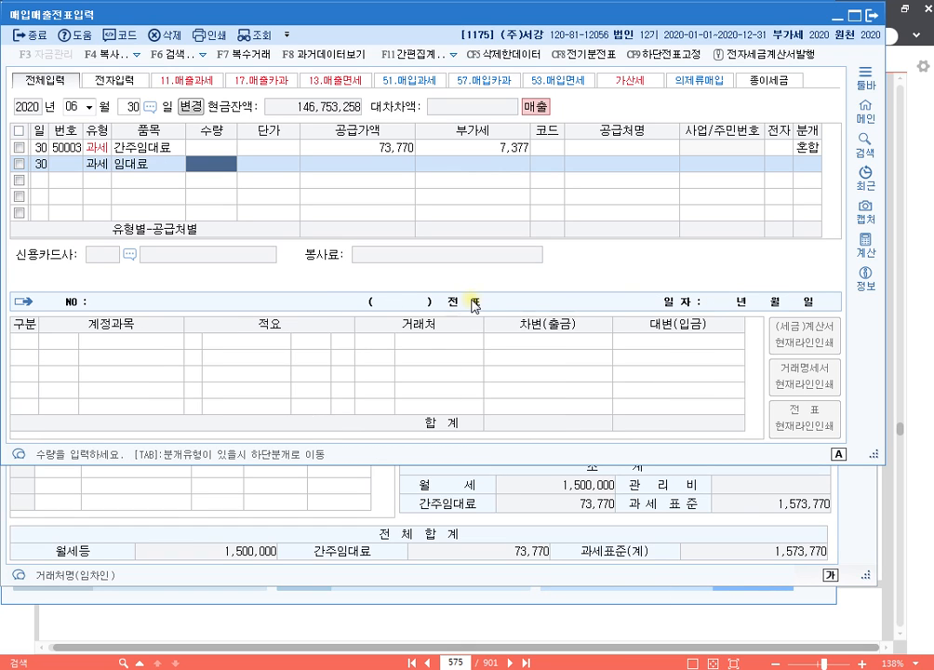
{"action": "key", "text": "Return"}
{"action": "key", "text": "Return"}
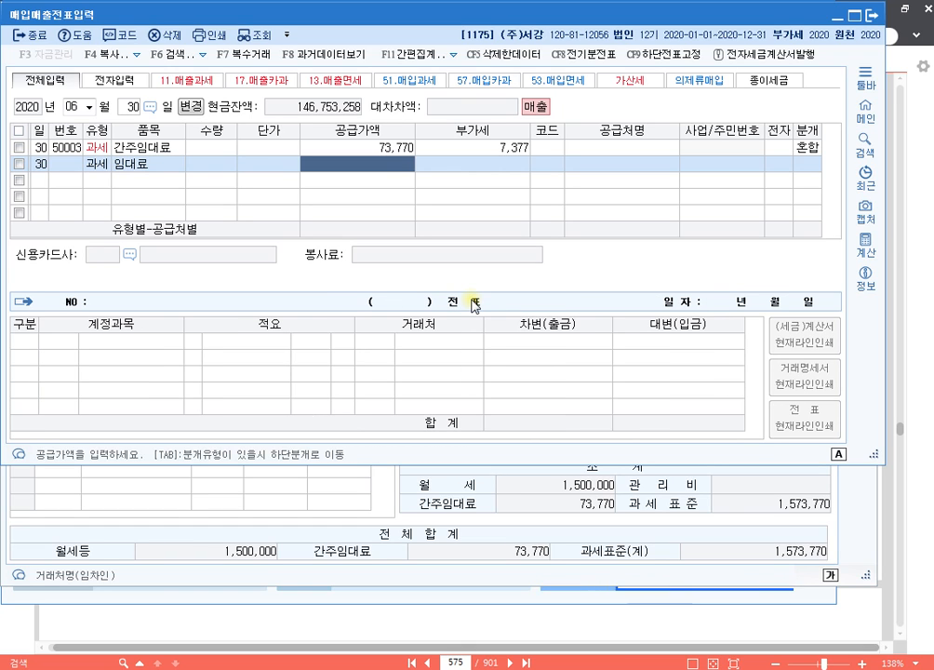
{"action": "type", "text": "1,500,000"}
{"action": "key", "text": "Return"}
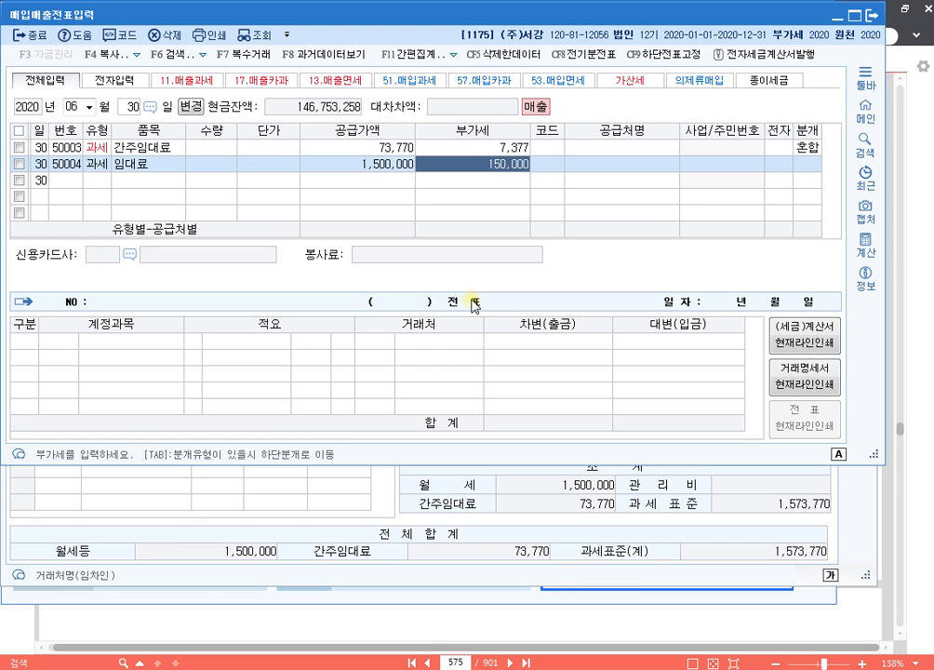
Assign (주)삼성상사 as the 공급처 of the 임대료 voucher and mark it 전자 여.
{"action": "key", "text": "Return"}
{"action": "type", "text": "심세"}
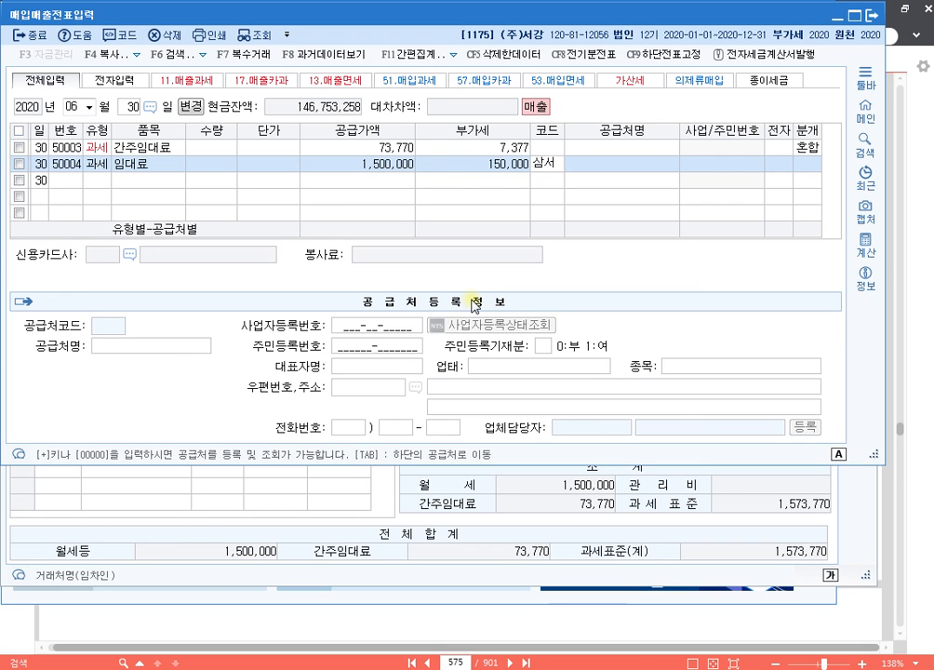
{"action": "type", "text": "ㅇ"}
{"action": "key", "text": "Return"}
{"action": "key", "text": "Return"}
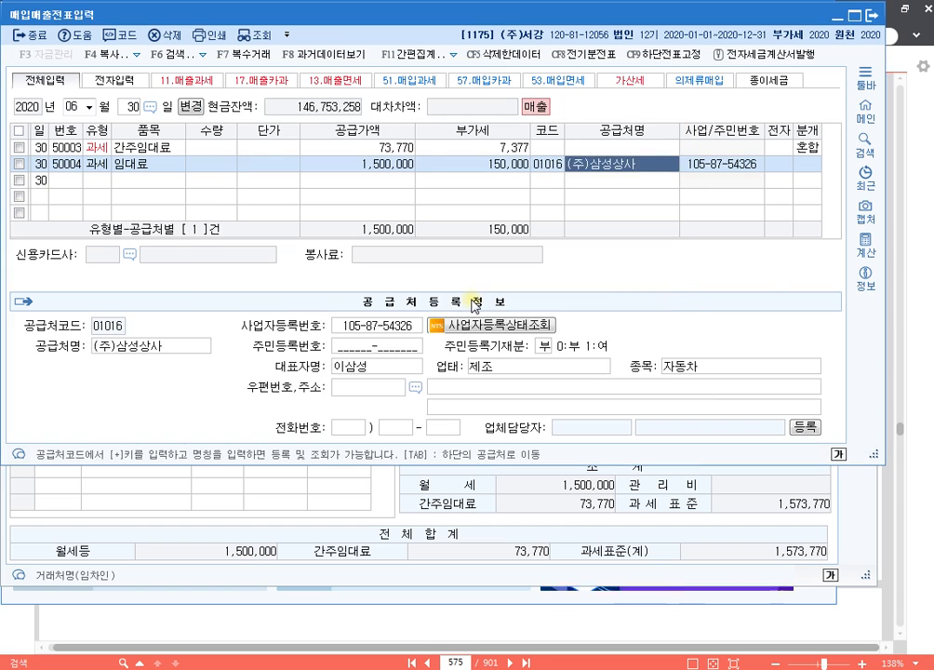
{"action": "key", "text": "Return"}
{"action": "key", "text": "Return"}
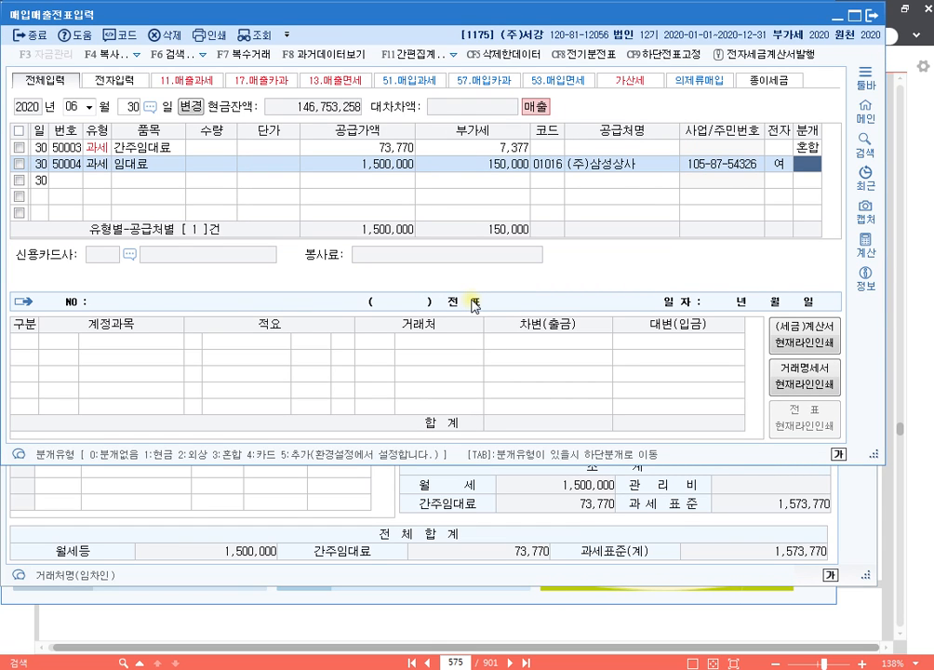
Journalize the 임대료 voucher as 외상 with 0411 임대료수입 as the credit account, and review both vouchers' entries.
{"action": "type", "text": "2"}
{"action": "key", "text": "Return"}
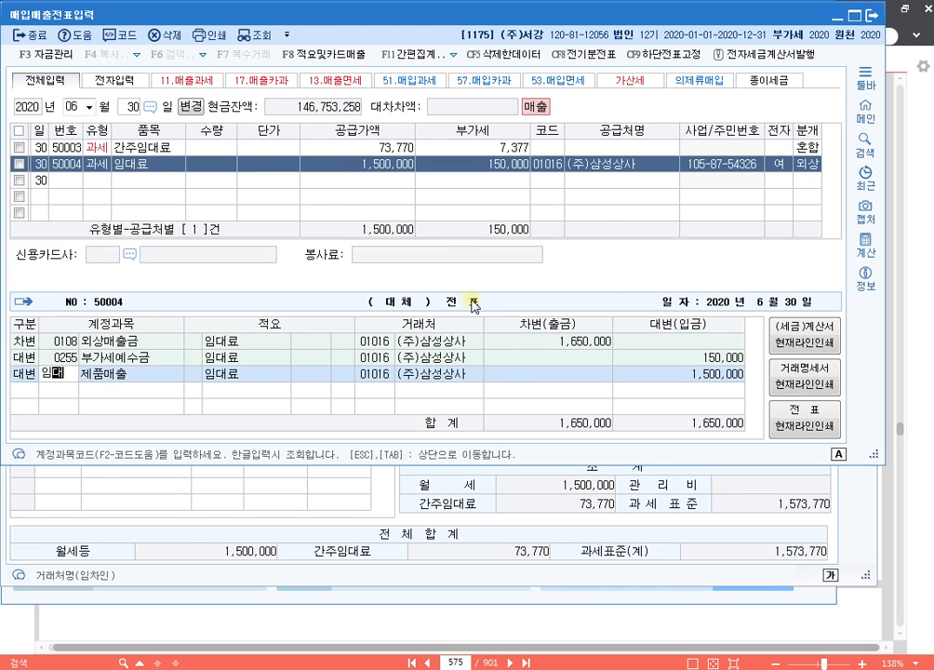
{"action": "type", "text": "임대"}
{"action": "key", "text": "Return"}
{"action": "key", "text": "Down"}
{"action": "key", "text": "Down"}
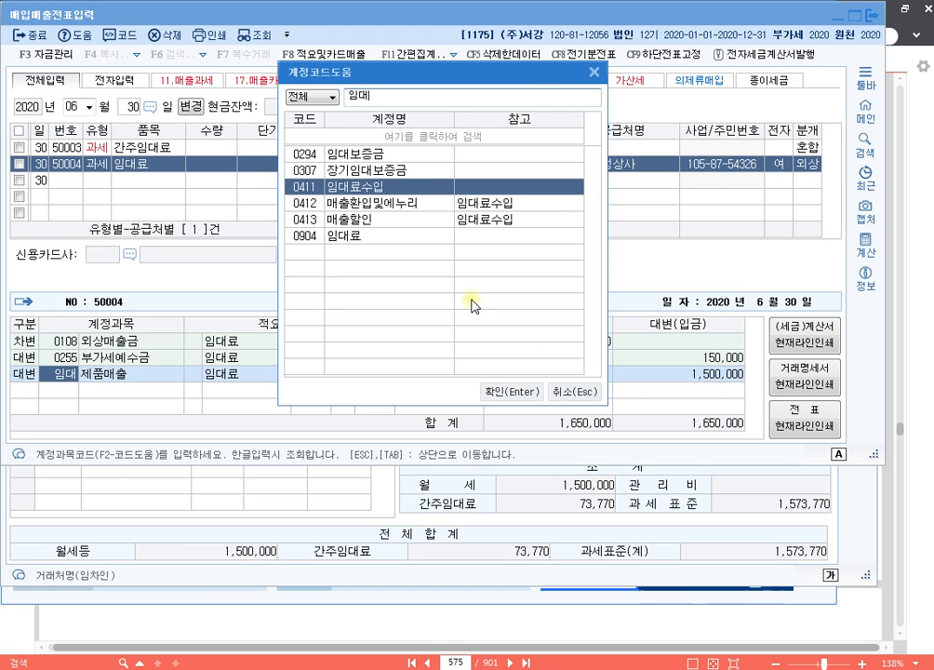
{"action": "key", "text": "Return"}
{"action": "key", "text": "Return"}
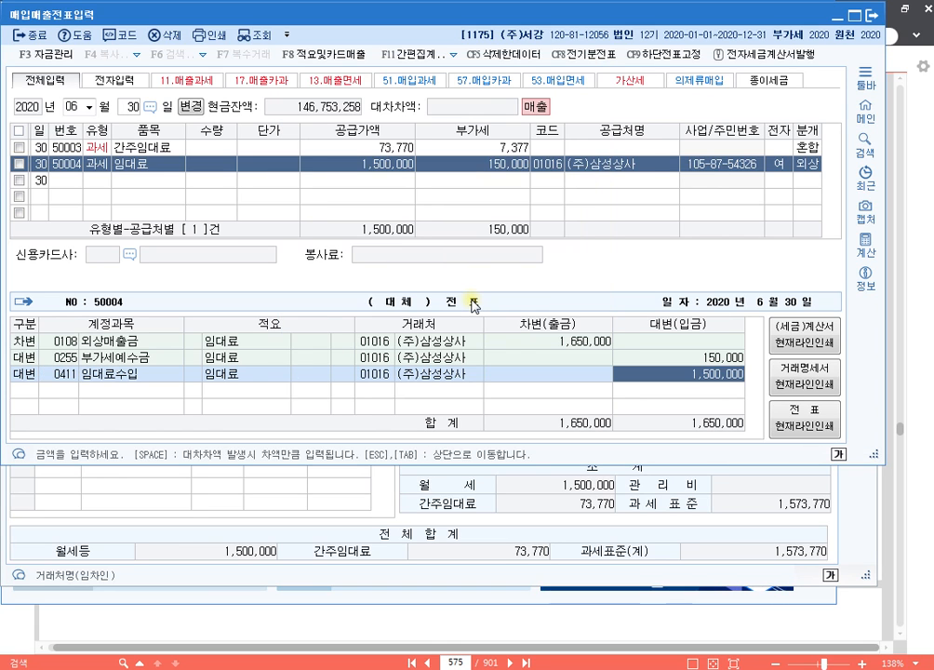
{"action": "key", "text": "Escape"}
{"action": "key", "text": "Escape"}
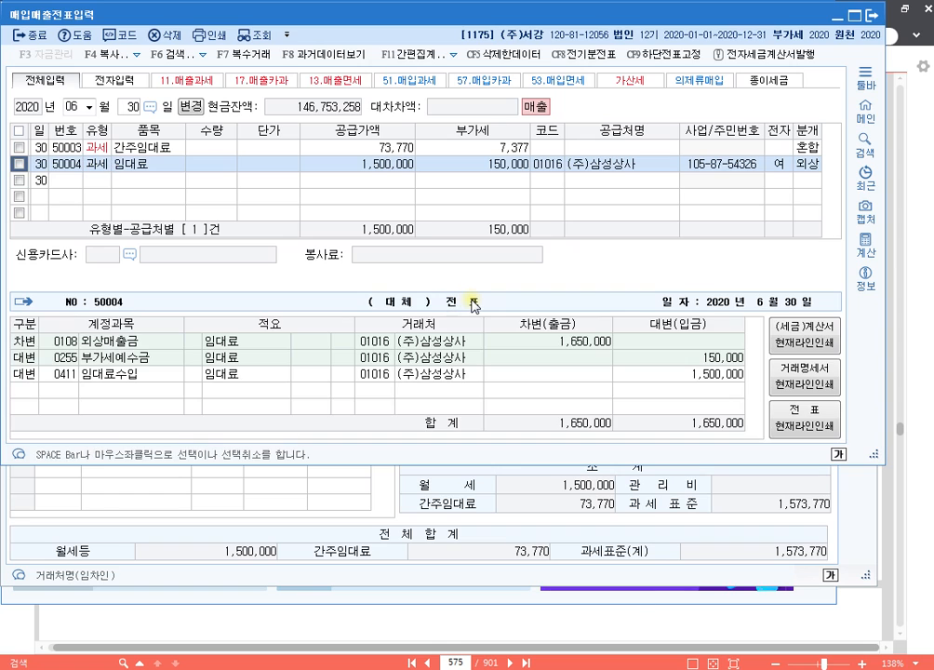
{"action": "left_click", "coordinate": [70, 375]}
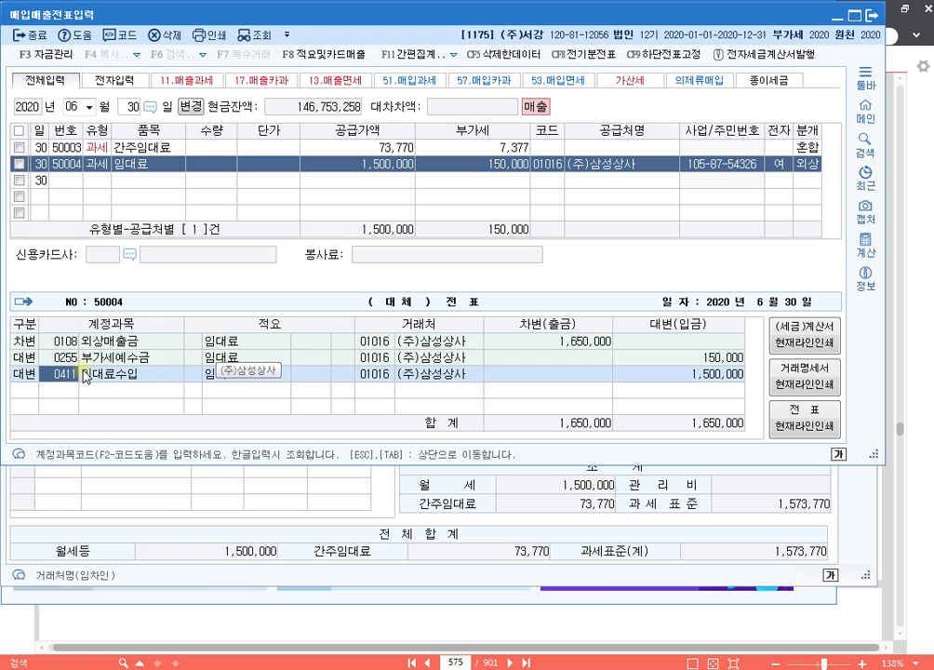
{"action": "left_click", "coordinate": [387, 149]}
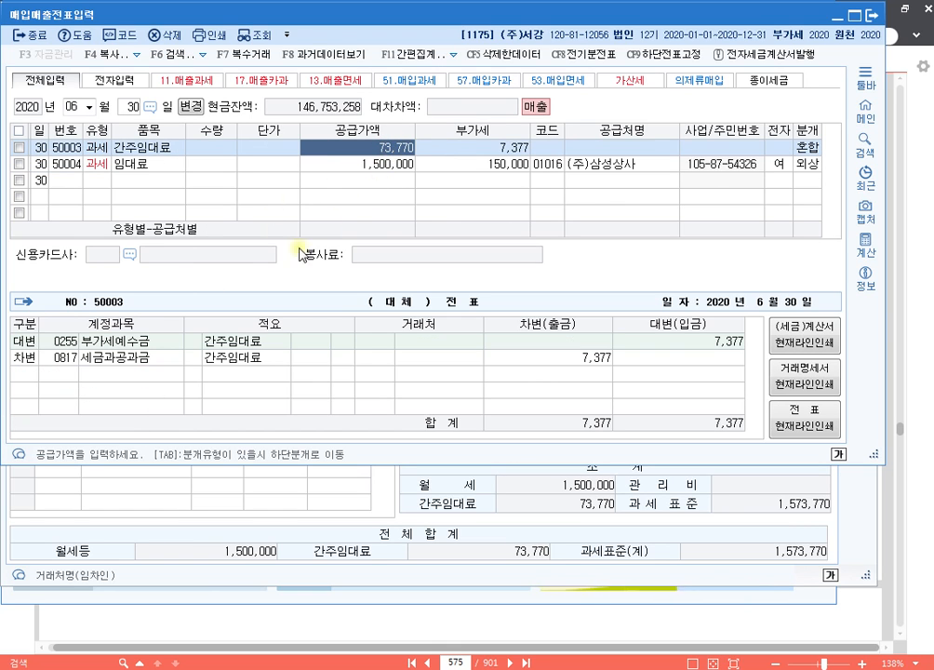
{"action": "left_click", "coordinate": [345, 164]}
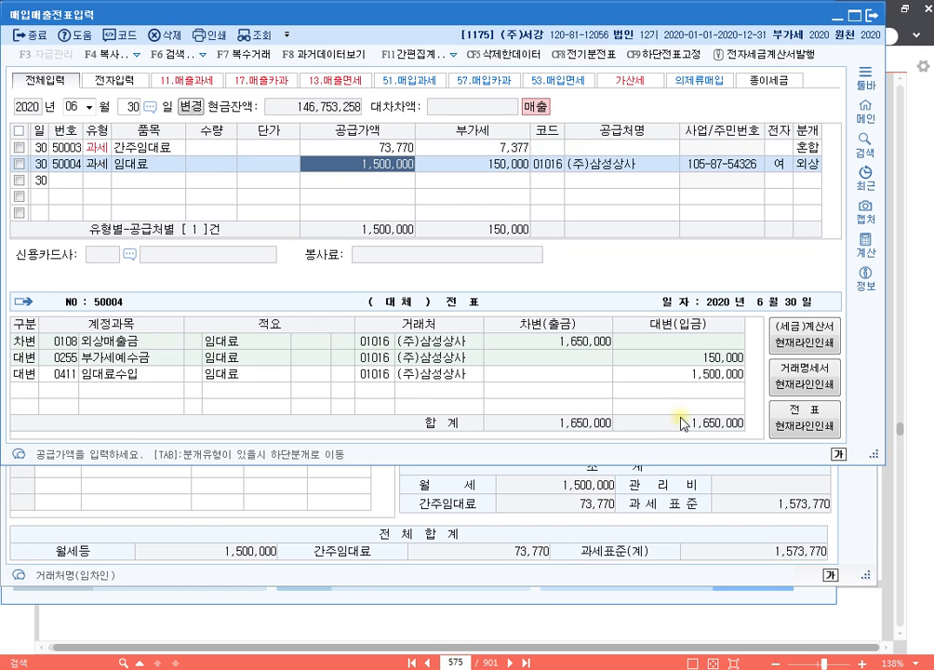
View the 부가가치세신고서 for April 1 to June 30, 2020, and close it.
{"action": "key", "text": "Escape"}
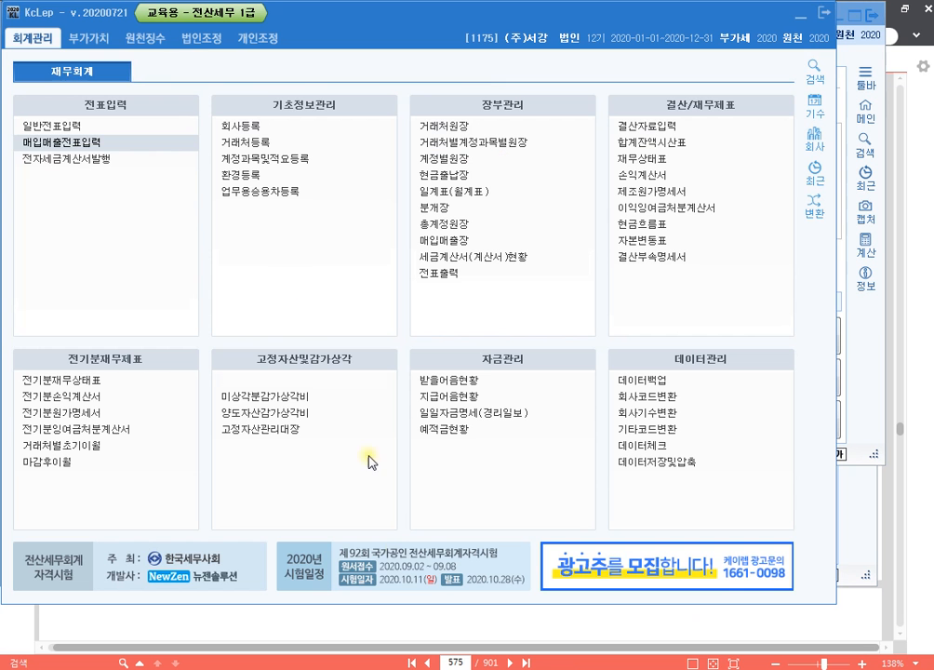
{"action": "left_click", "coordinate": [103, 42]}
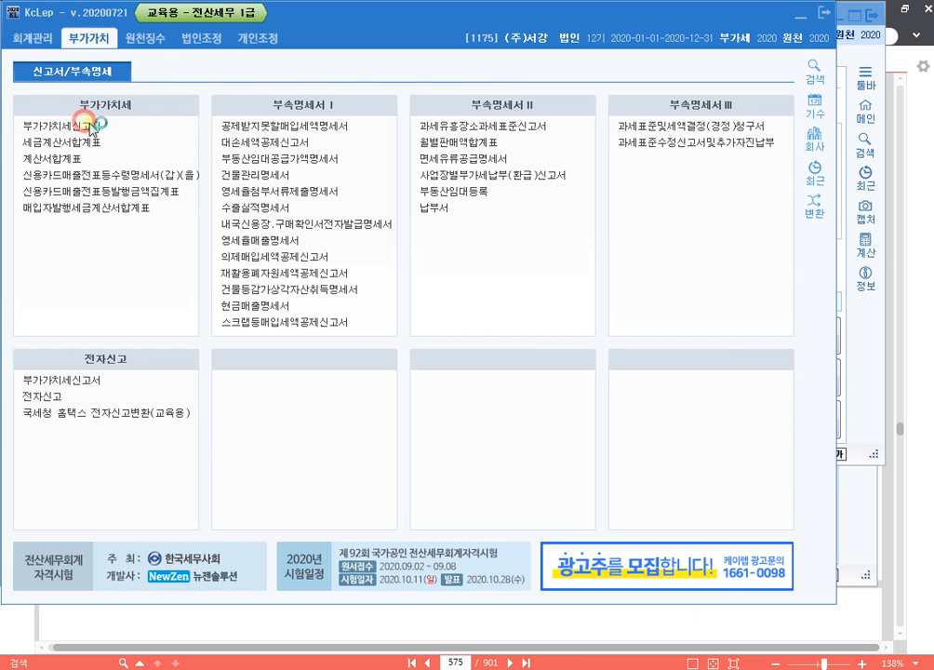
{"action": "left_click", "coordinate": [92, 124]}
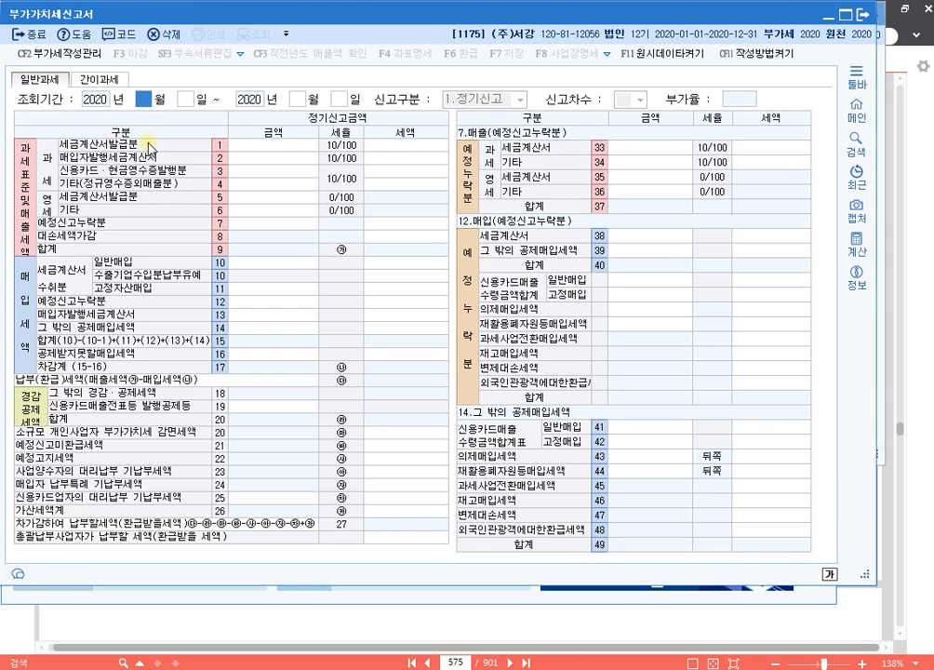
{"action": "type", "text": "4"}
{"action": "key", "text": "Return"}
{"action": "key", "text": "Return"}
{"action": "type", "text": "6"}
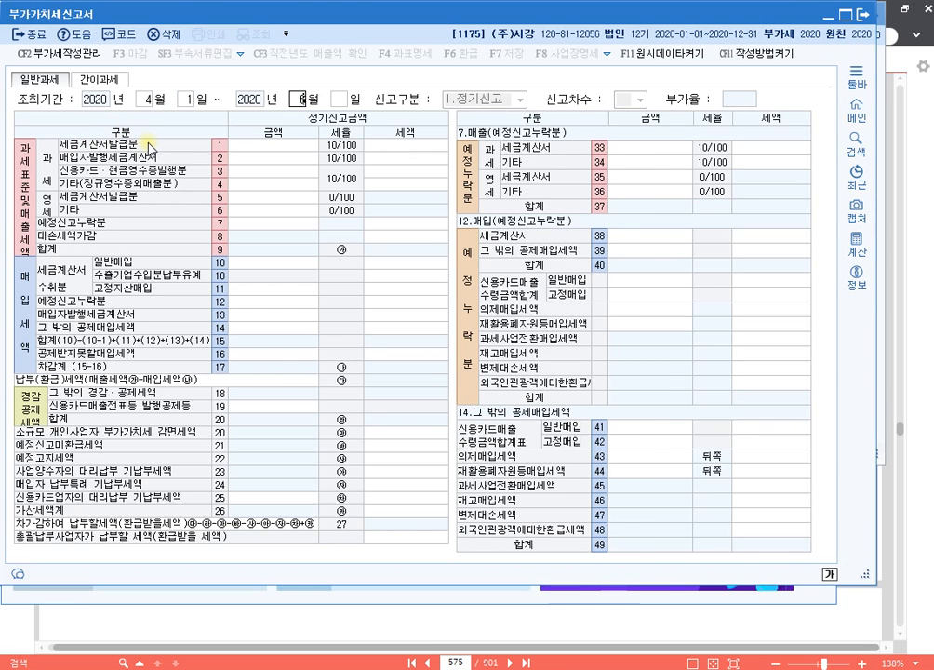
{"action": "key", "text": "Return"}
{"action": "key", "text": "Return"}
{"action": "key", "text": "Return"}
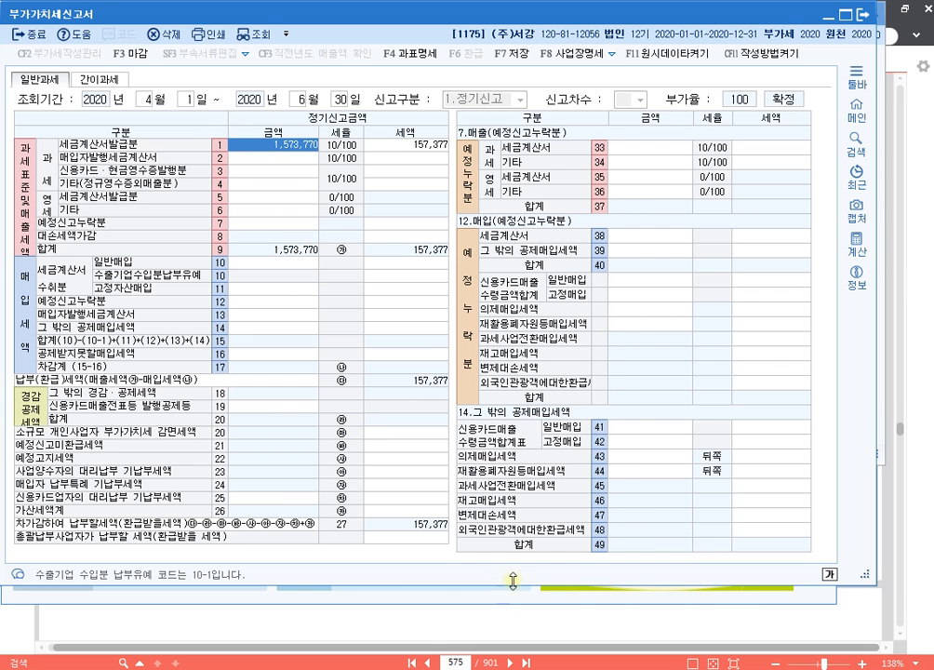
{"action": "key", "text": "Escape"}
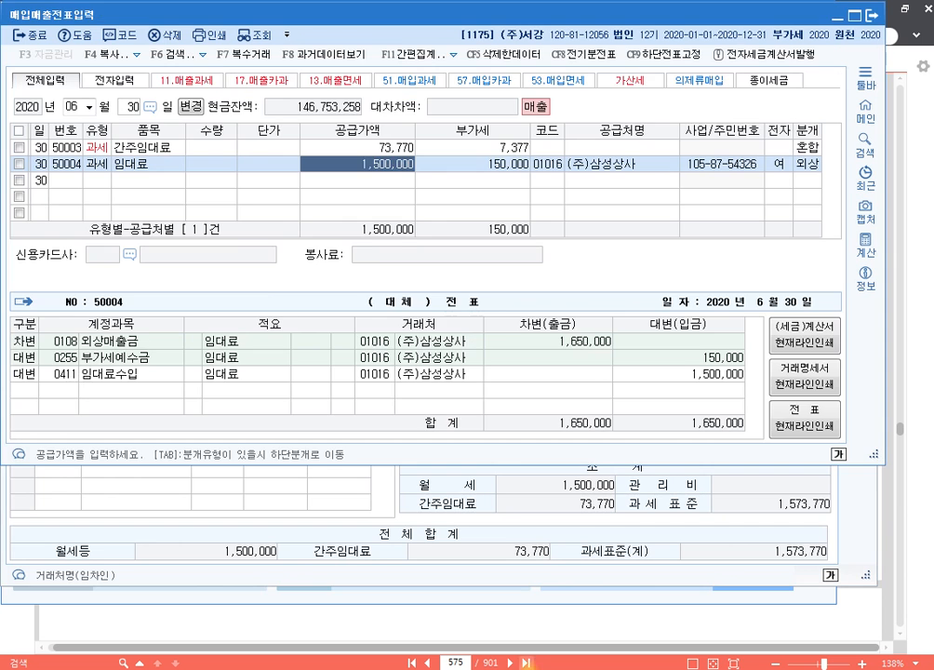
Change the 간주임대료 voucher's type to 14.건별 and return to the 부가가치세신고서 with the updated sales data.
{"action": "left_click", "coordinate": [98, 149]}
{"action": "type", "text": "14"}
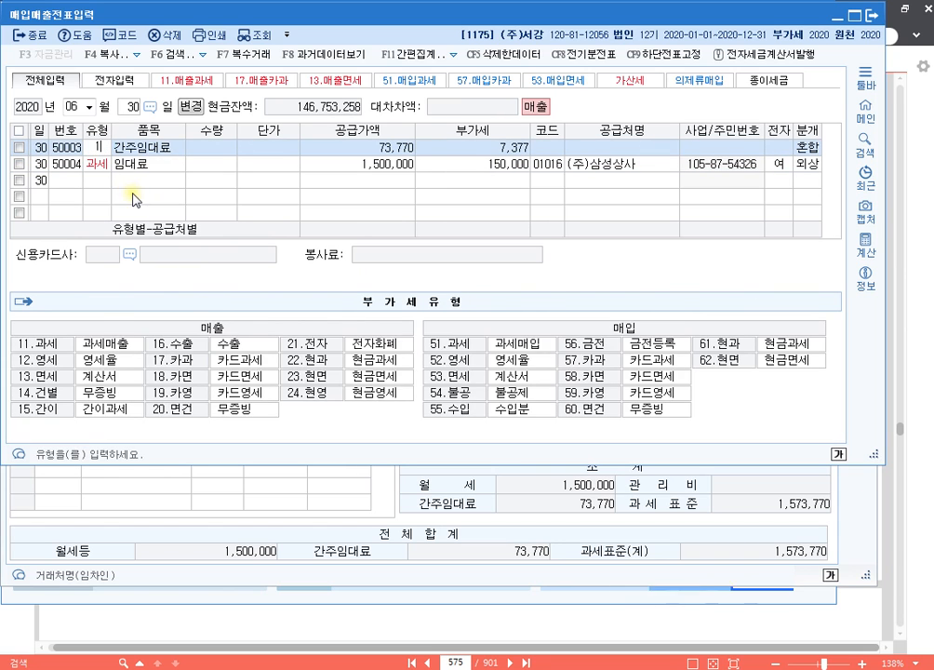
{"action": "key", "text": "Return"}
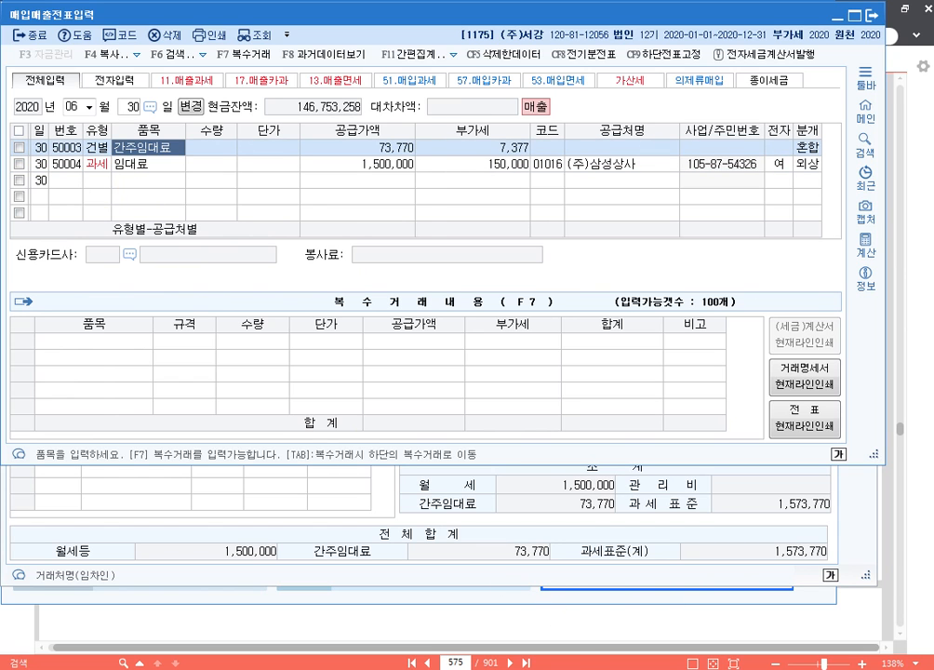
{"action": "key", "text": "Escape"}
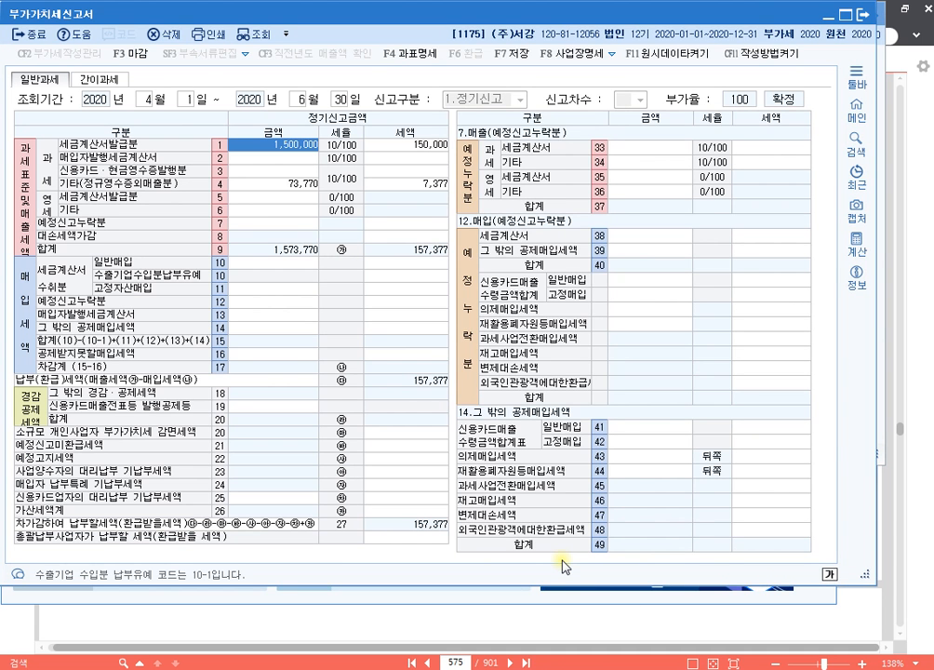
Check the 세금계산서발급분 and 기타(정규영수증외매출분) amounts in the 부가가치세신고서 and save the return.
{"action": "left_click", "coordinate": [289, 151]}
{"action": "left_click", "coordinate": [298, 184]}
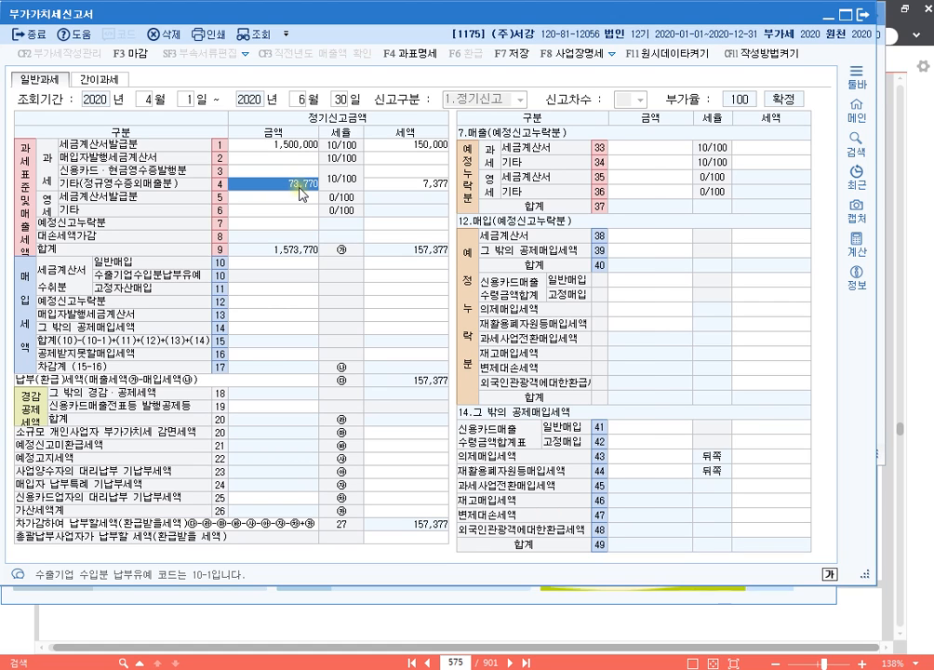
{"action": "left_click", "coordinate": [518, 61]}
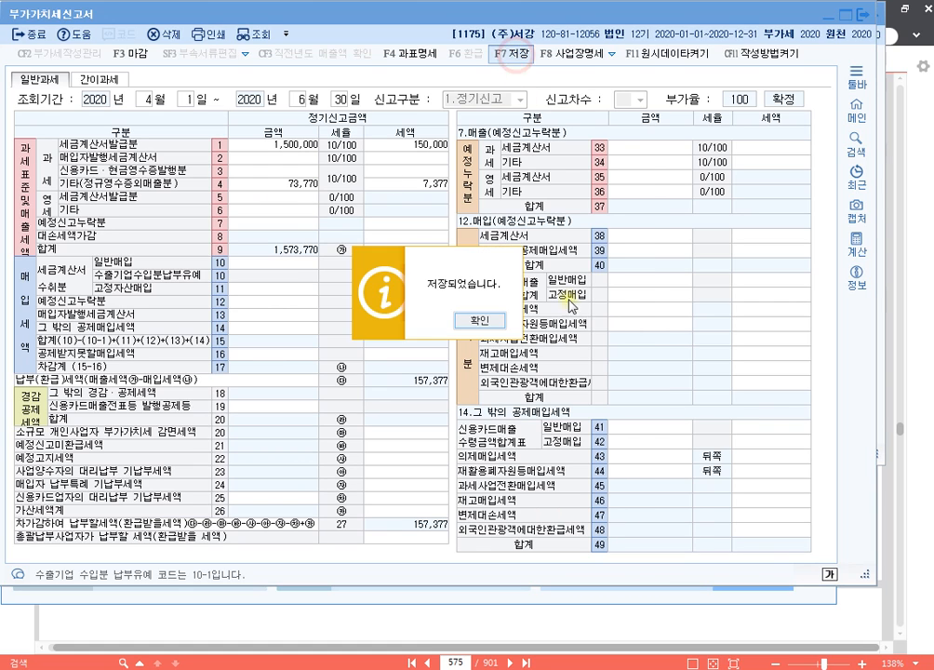
{"action": "left_click", "coordinate": [427, 319]}
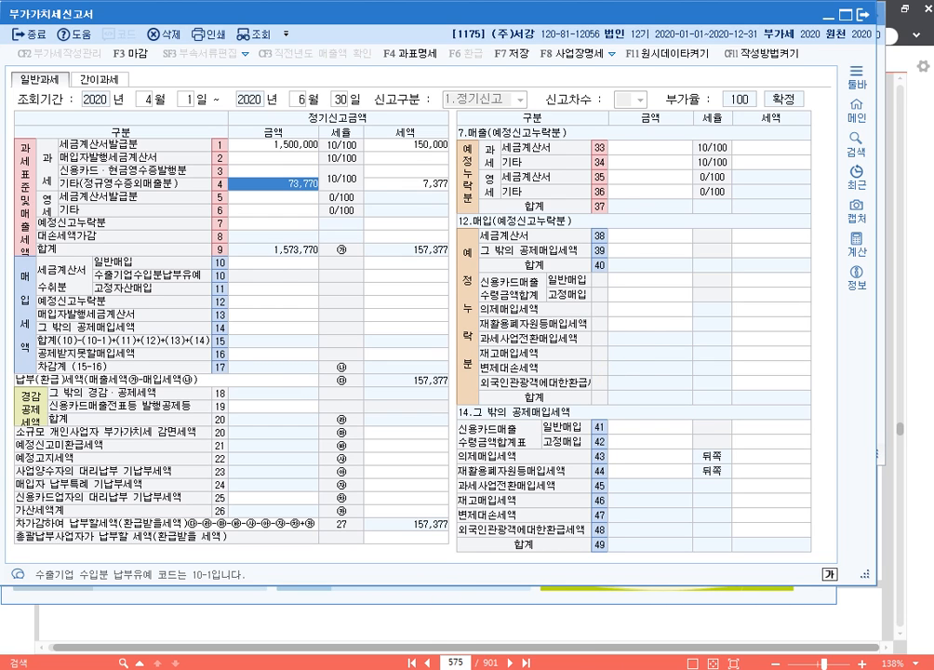
Consult the exercise page list in the 분개용.hwp notes and go to problem [2] on page 651 of the textbook PDF.
{"action": "left_click", "coordinate": [522, 666]}
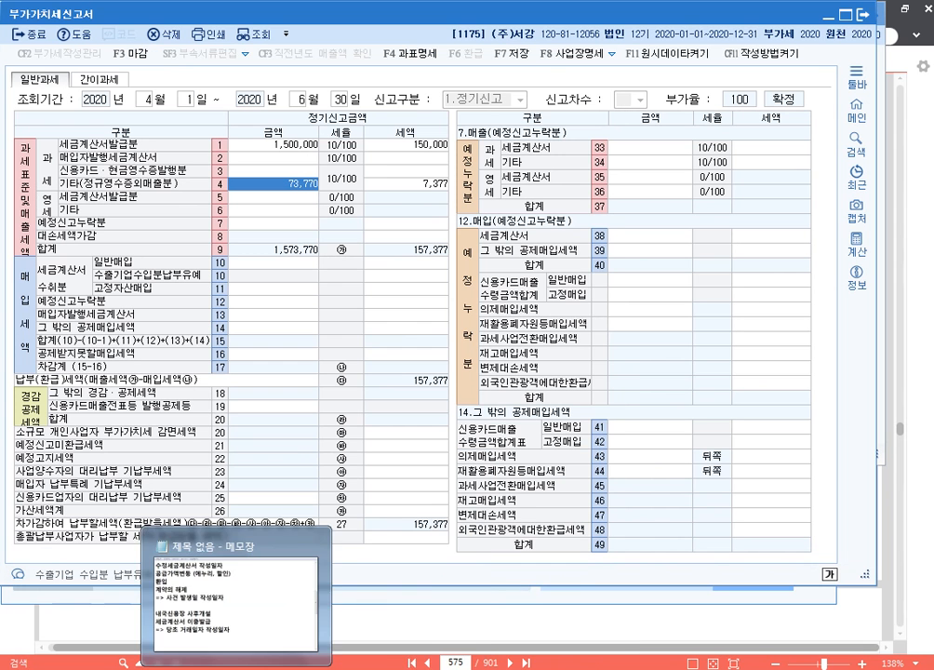
{"action": "left_click", "coordinate": [336, 668]}
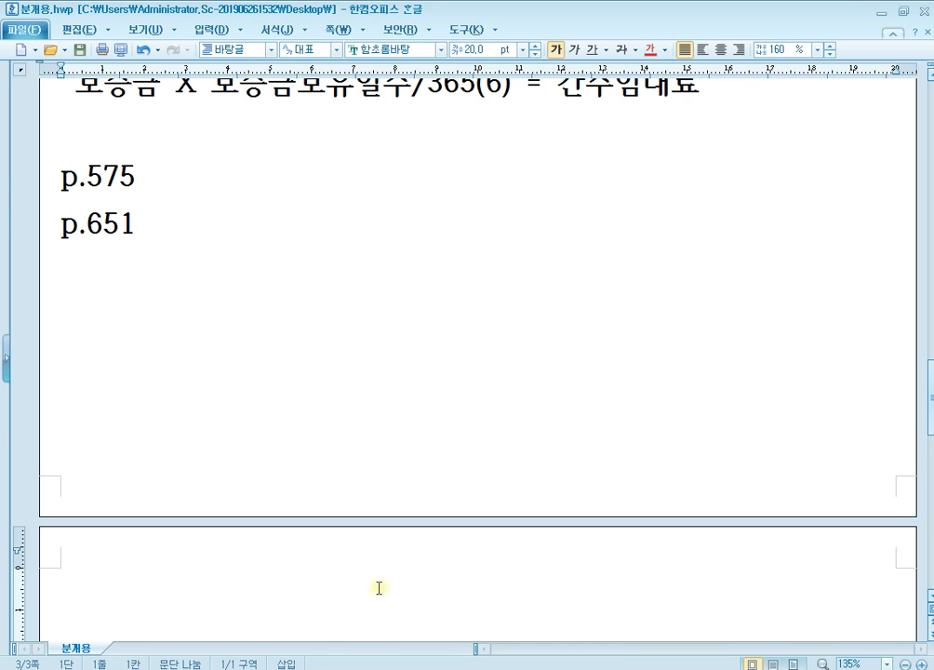
{"action": "key", "text": "alt+Tab"}
{"action": "left_click_drag", "start_coordinate": [466, 662], "coordinate": [398, 664]}
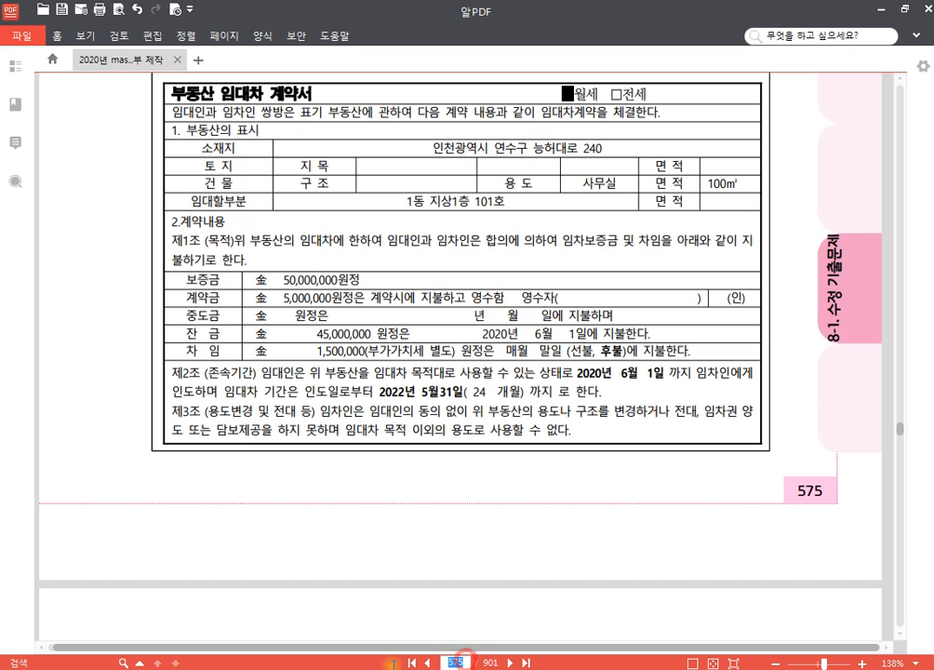
{"action": "type", "text": "651"}
{"action": "key", "text": "Return"}
{"action": "scroll", "coordinate": [833, 464], "scroll_direction": "down", "scroll_amount": 5}
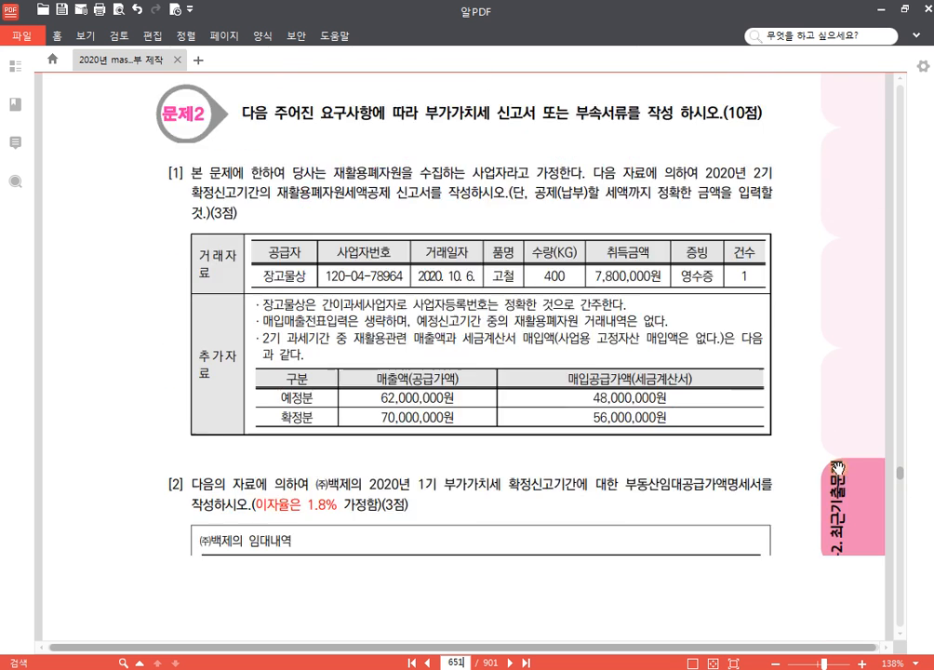
{"action": "scroll", "coordinate": [779, 436], "scroll_direction": "down", "scroll_amount": 2}
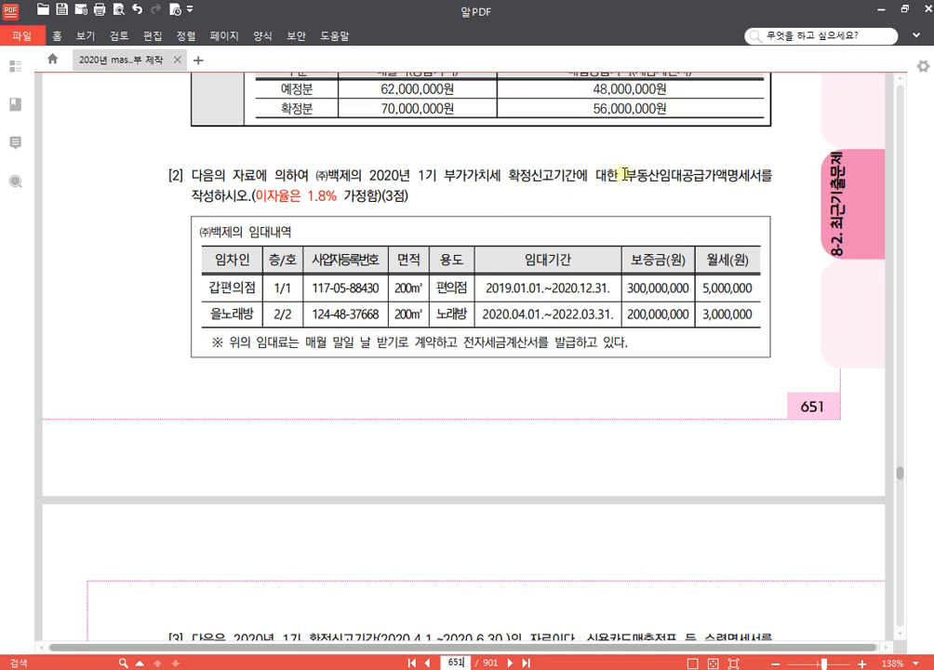
Highlight the instruction "부동산임대공급가액명세서를 작성하시오" in problem [2] for ㈜백제.
{"action": "left_click_drag", "start_coordinate": [622, 175], "coordinate": [247, 199]}
{"action": "left_click", "coordinate": [252, 172]}
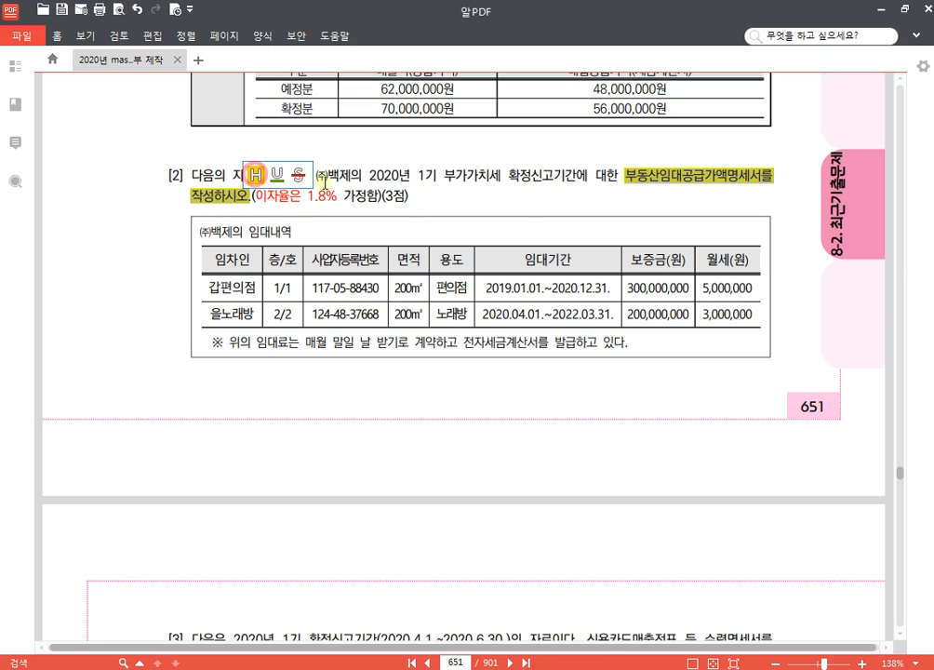
{"action": "left_click", "coordinate": [395, 196]}
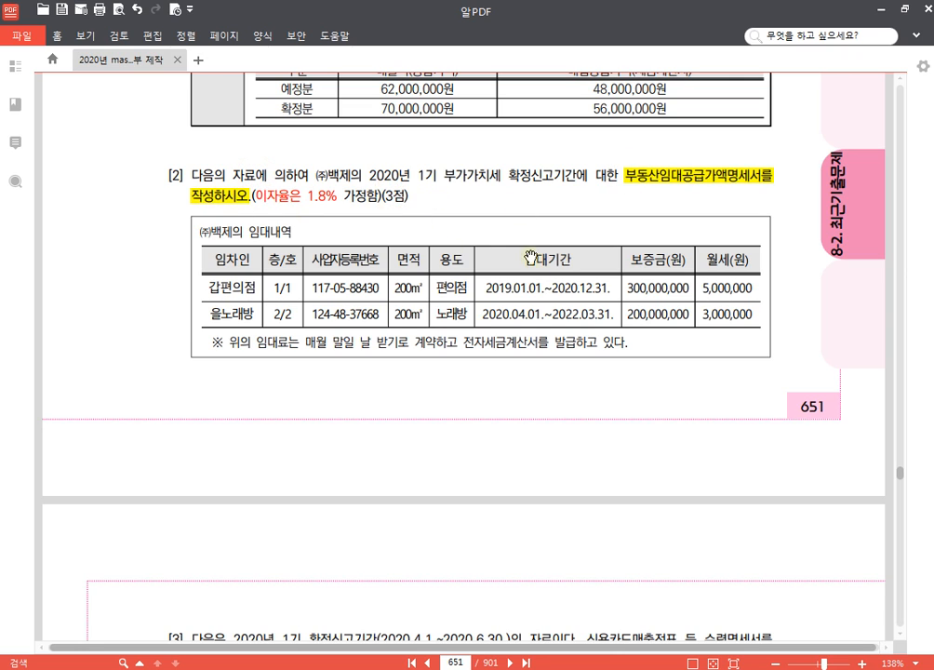